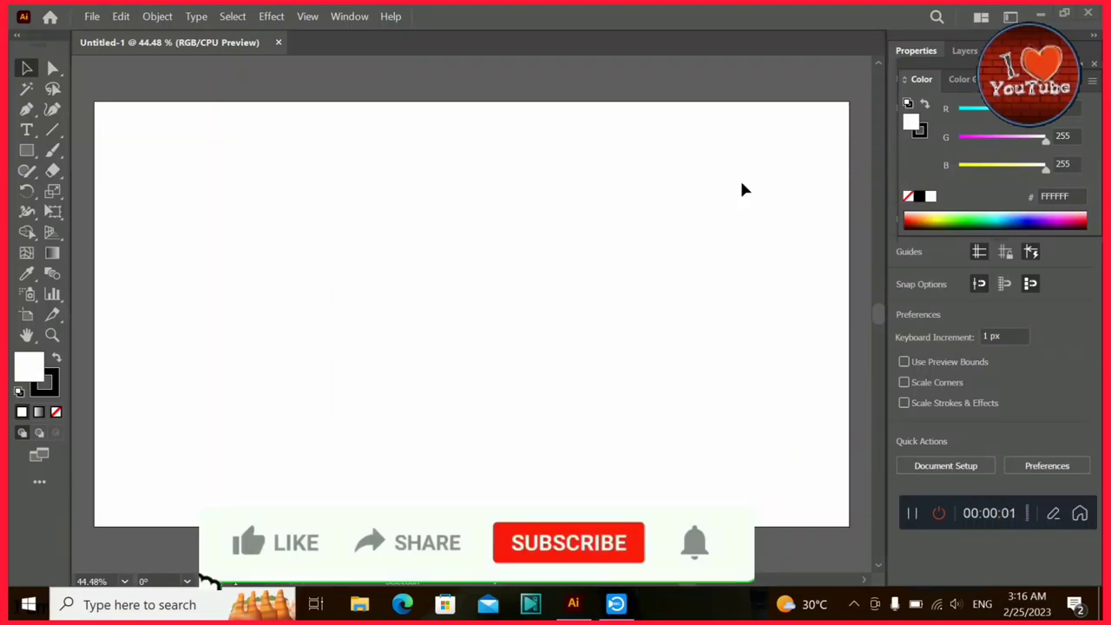
Draw a rectangle on the artboard with the Rectangle tool.
key(m)
mouse_move(235, 252)
mouse_down()
mouse_move(317, 311)
mouse_move(379, 318)
mouse_up()
click(32, 74)
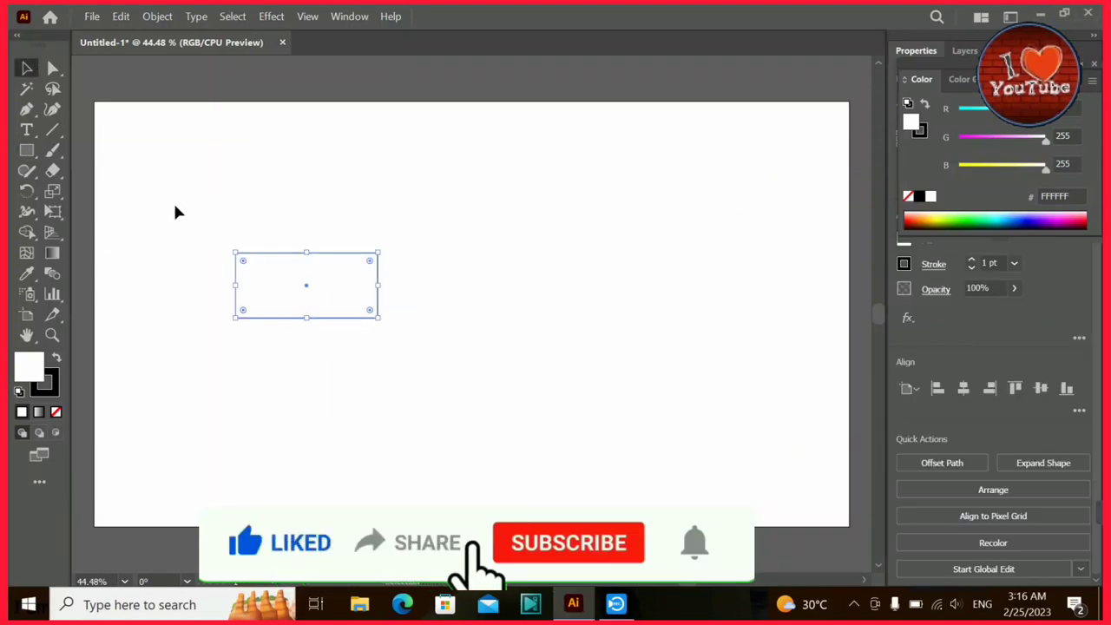
Fill the rectangle with pale grey-green B0D1C8.
double_click(28, 364)
drag(580, 257, 575, 307)
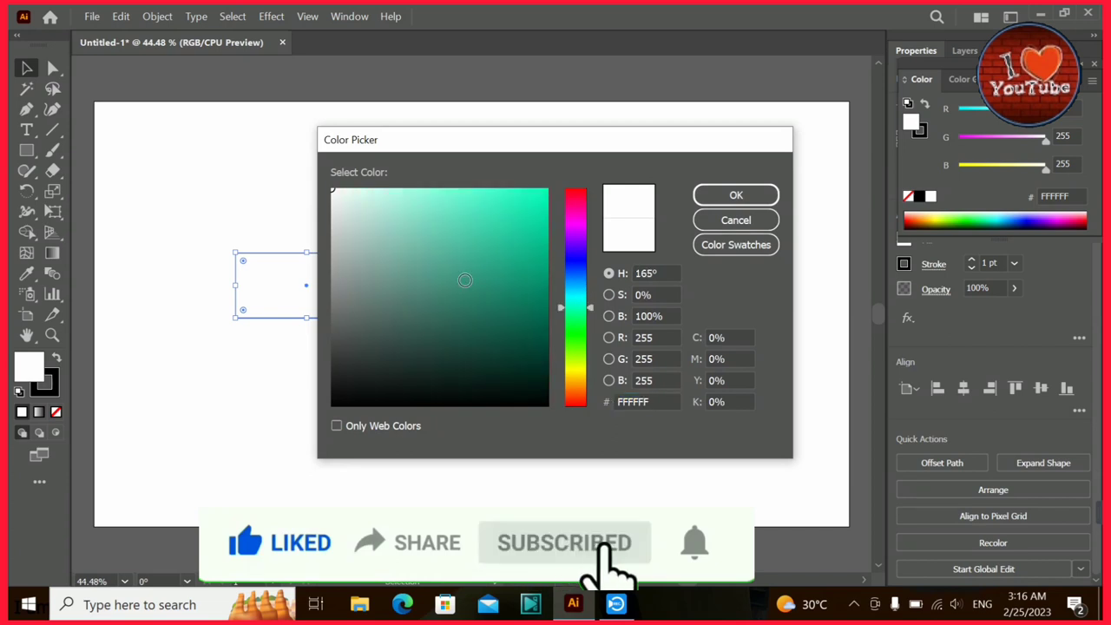
drag(367, 238, 365, 227)
click(736, 195)
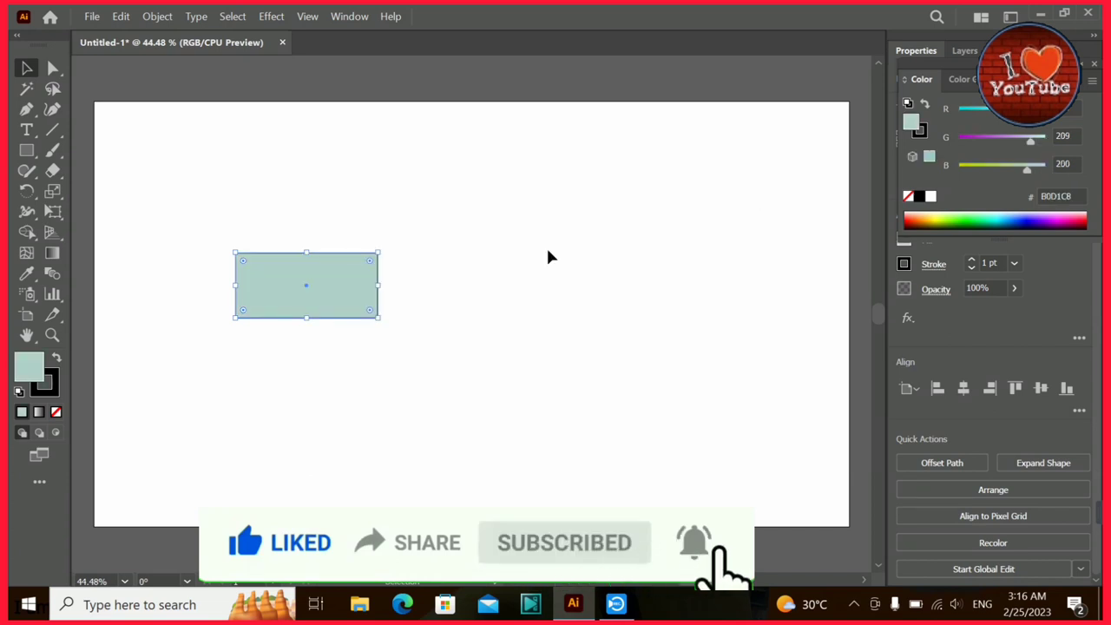
click(343, 17)
key(Escape)
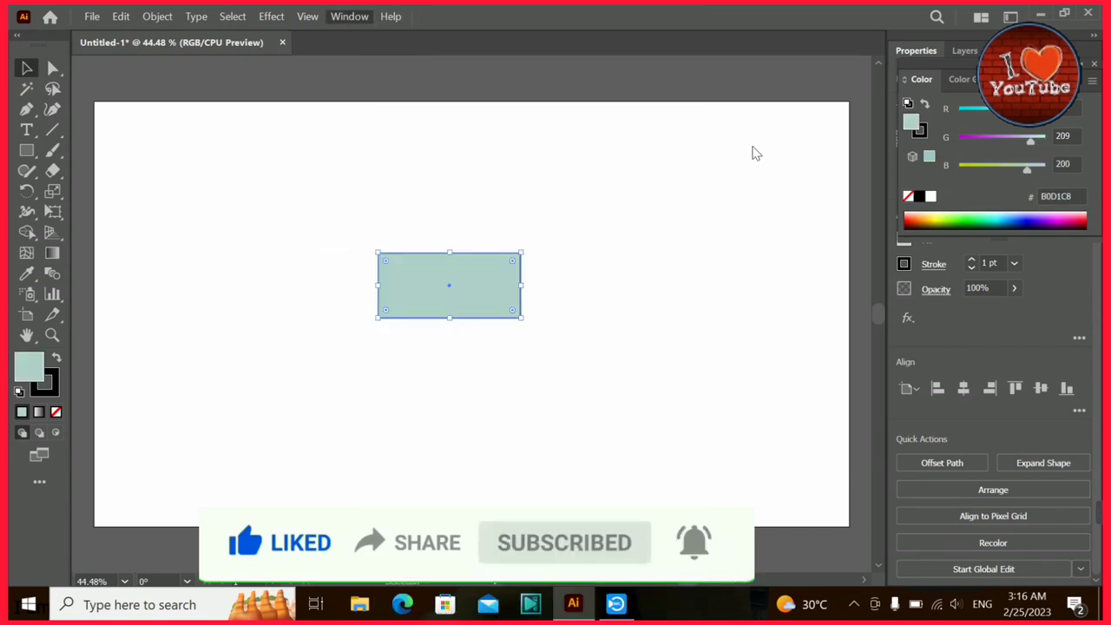
Extrude the rectangle into a 3D box with 100 px depth.
click(44, 382)
click(55, 411)
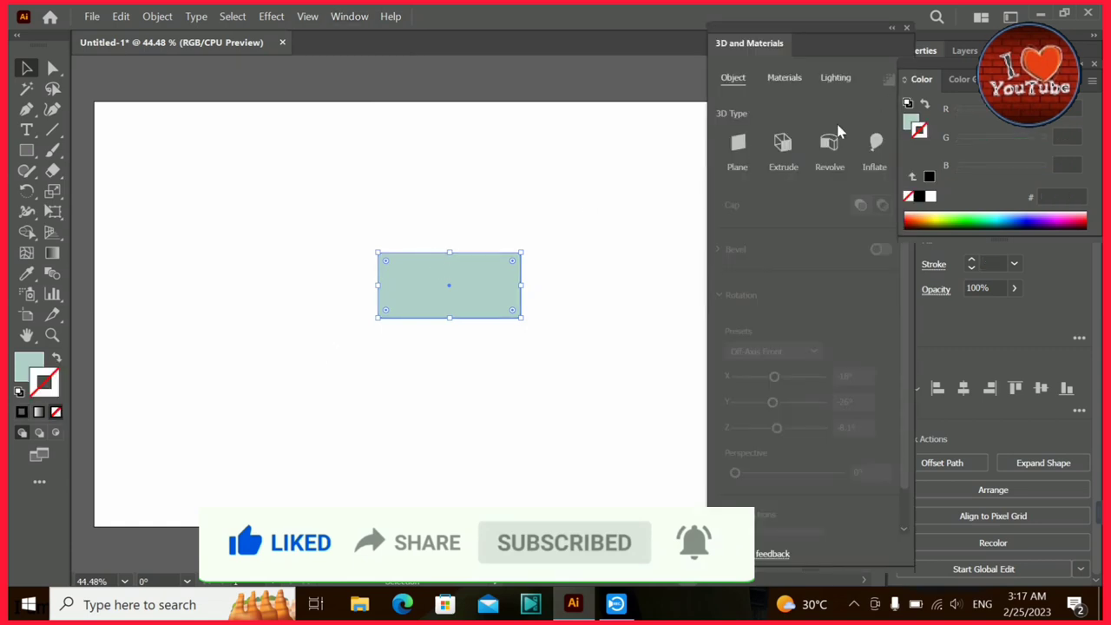
click(782, 144)
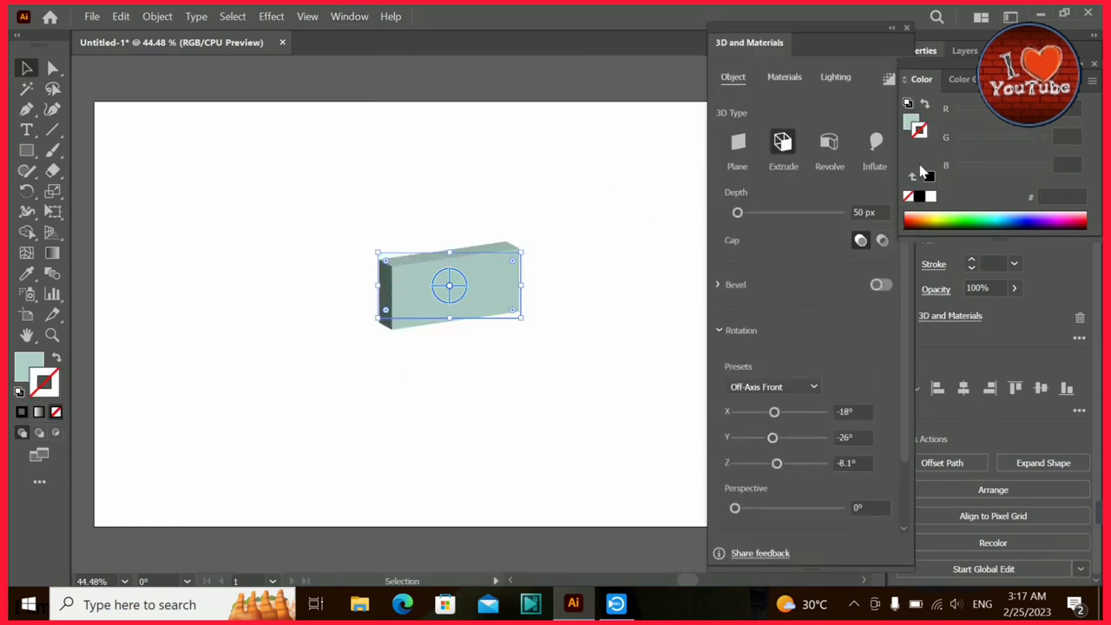
drag(476, 288, 511, 316)
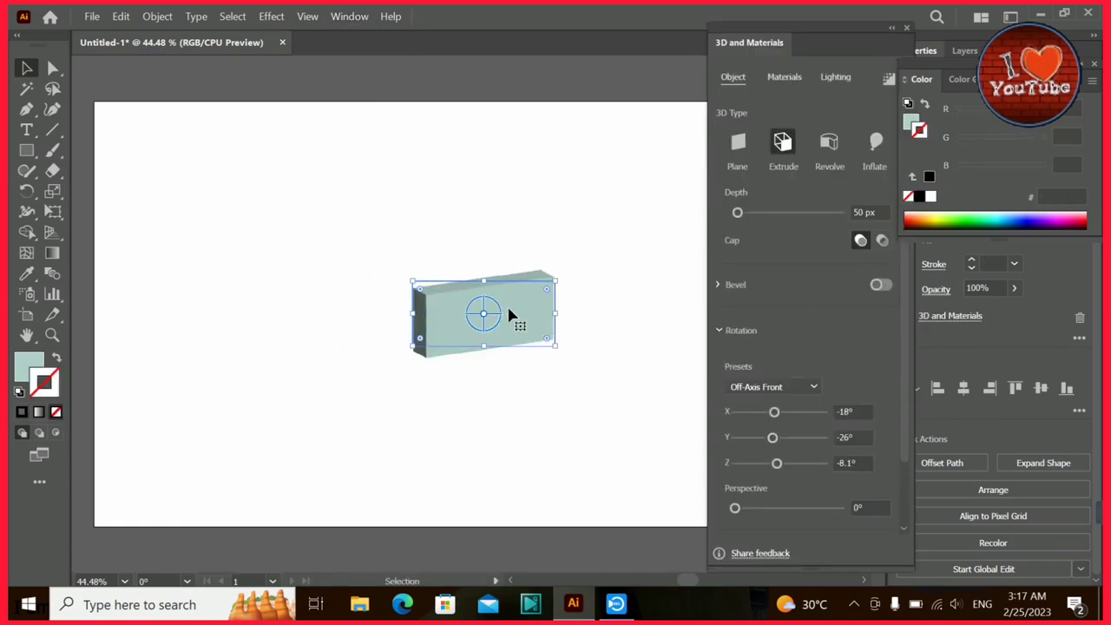
double_click(866, 213)
key(BackSpace)
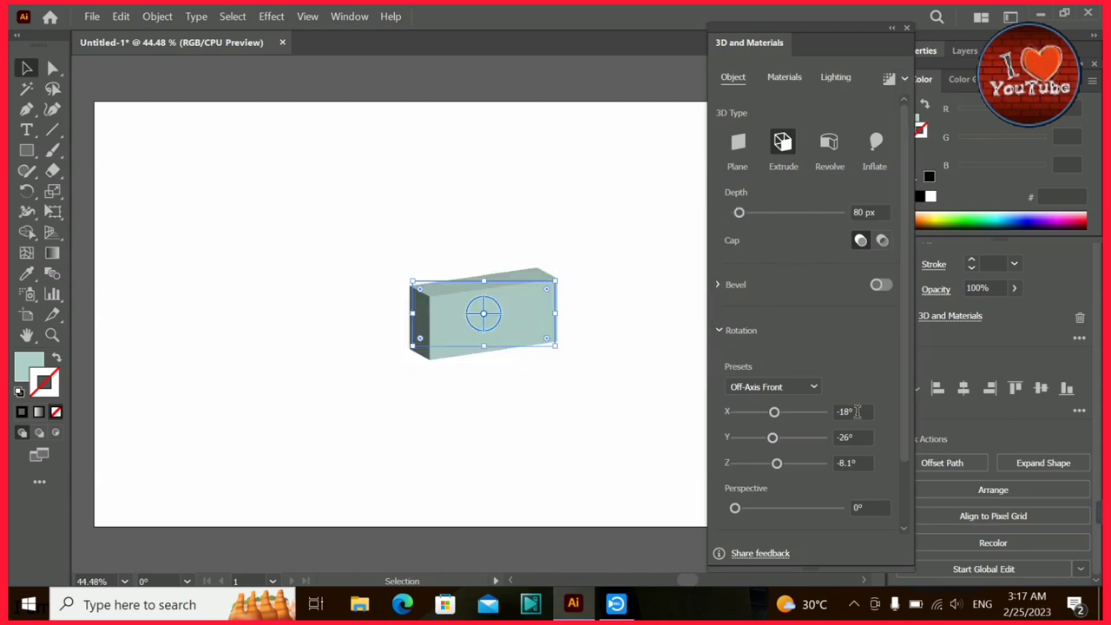
Apply the Isometric Top rotation preset and Alt-drag a copy to the left.
scroll(898, 306, down, 3)
click(784, 77)
click(733, 78)
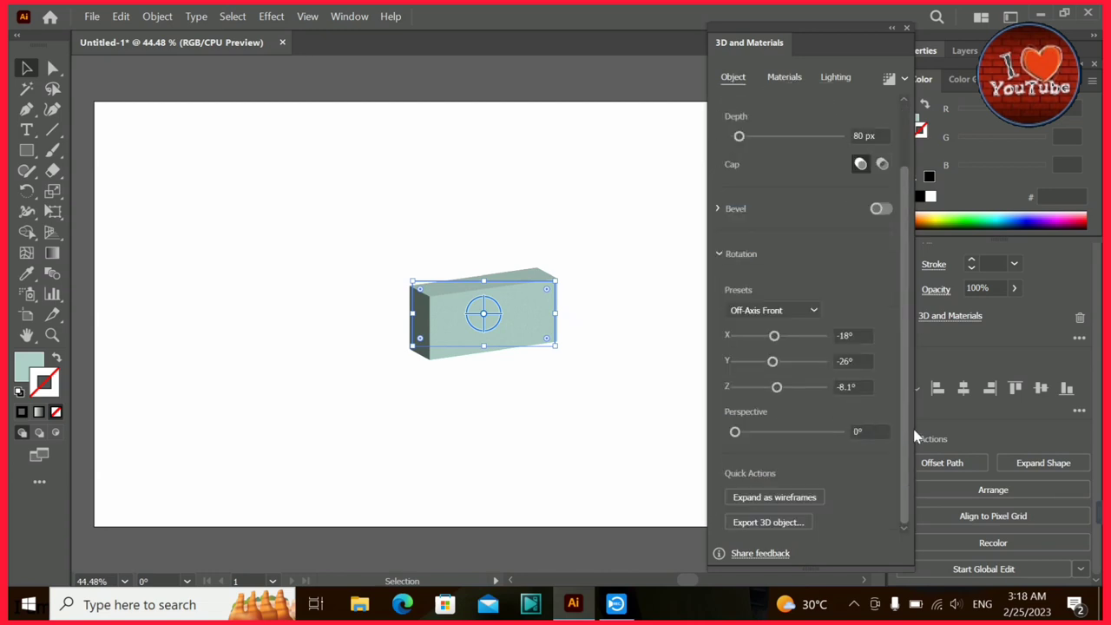
click(794, 308)
click(783, 273)
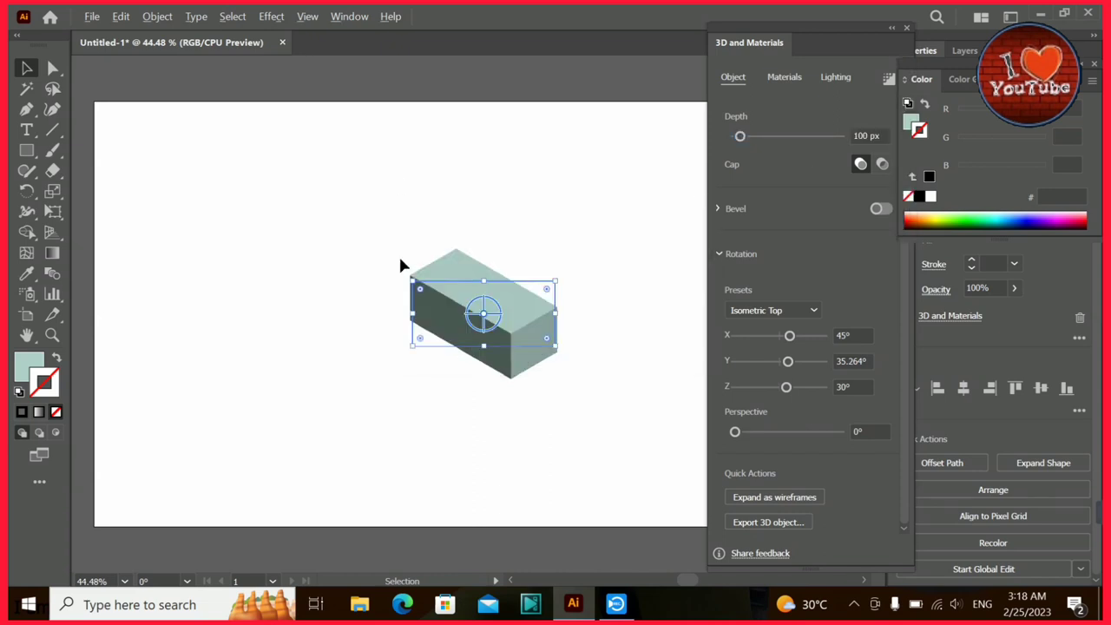
drag(519, 311, 297, 288)
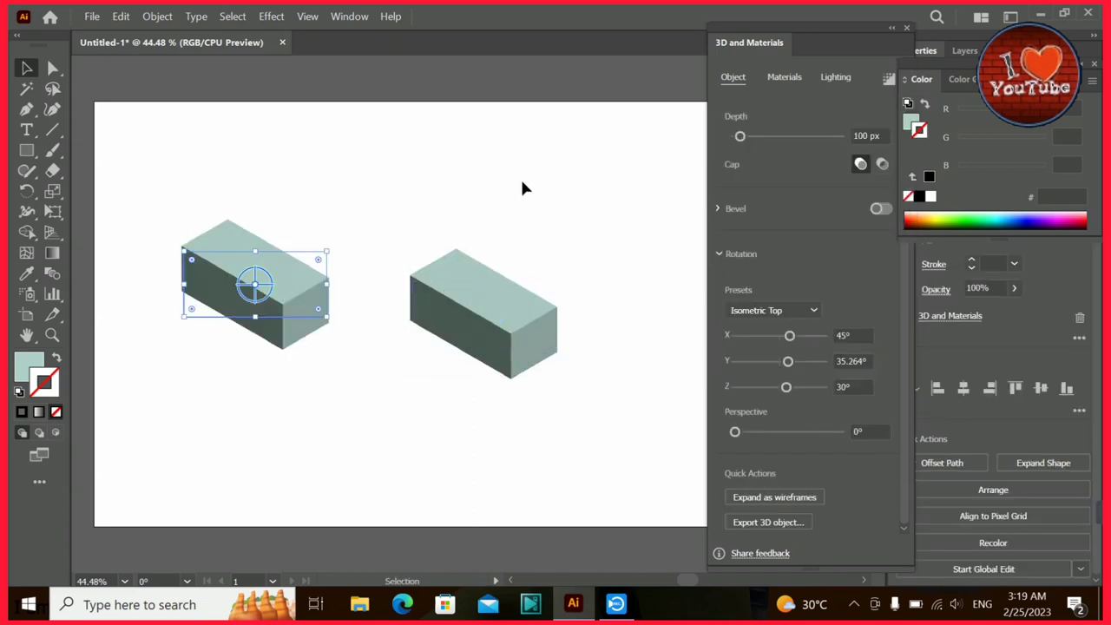
Place the copy on the left and switch its 3D type to Plane.
drag(570, 315, 570, 266)
click(452, 185)
click(256, 286)
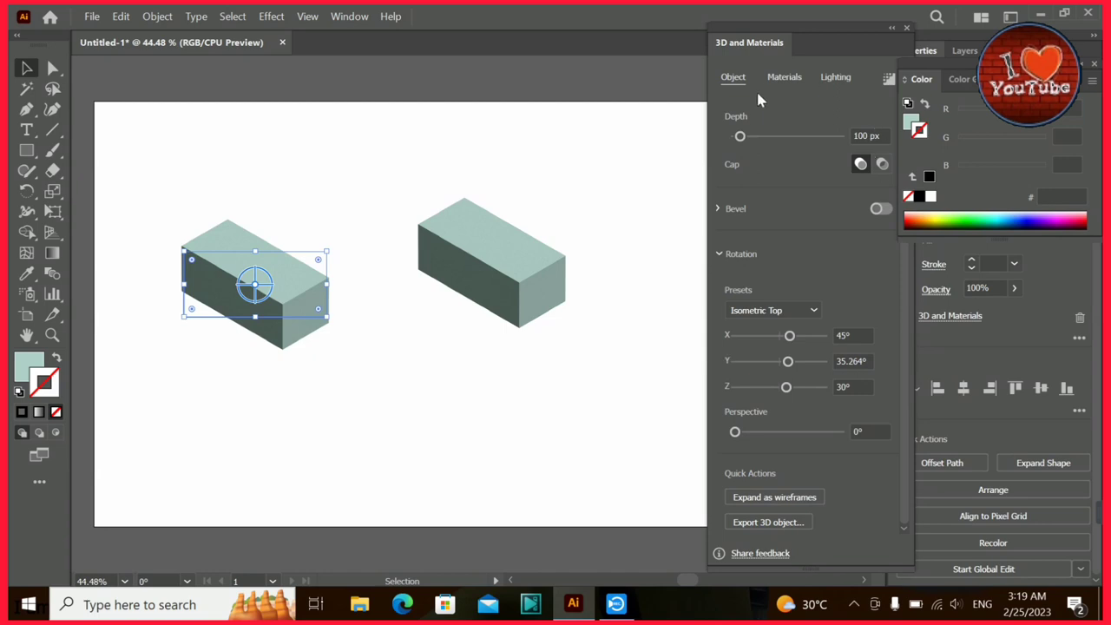
click(784, 76)
click(835, 76)
click(732, 76)
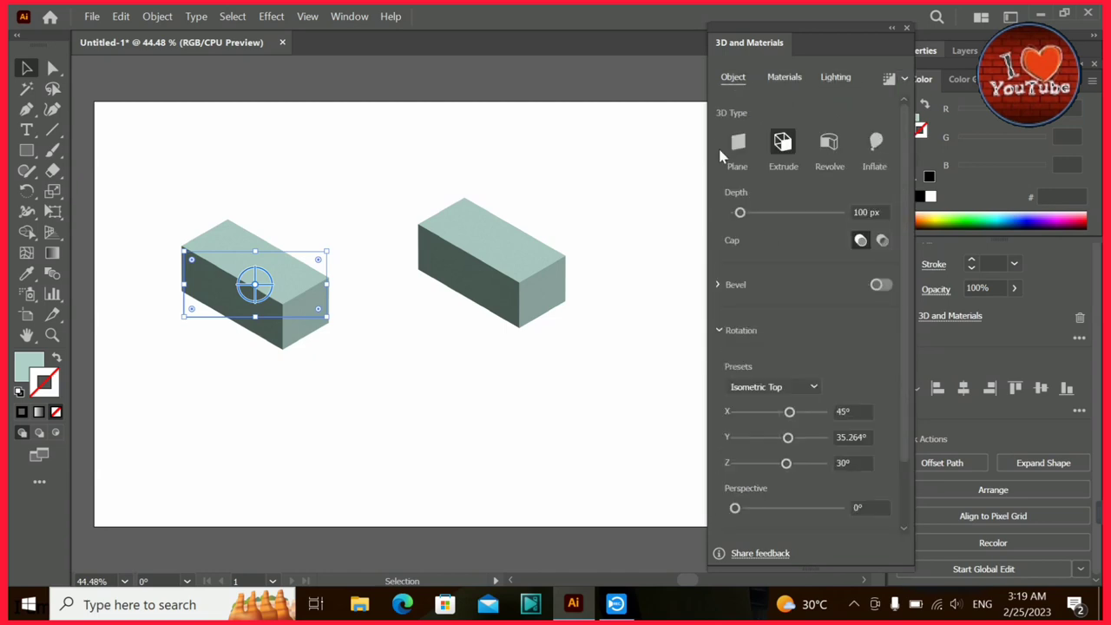
click(739, 147)
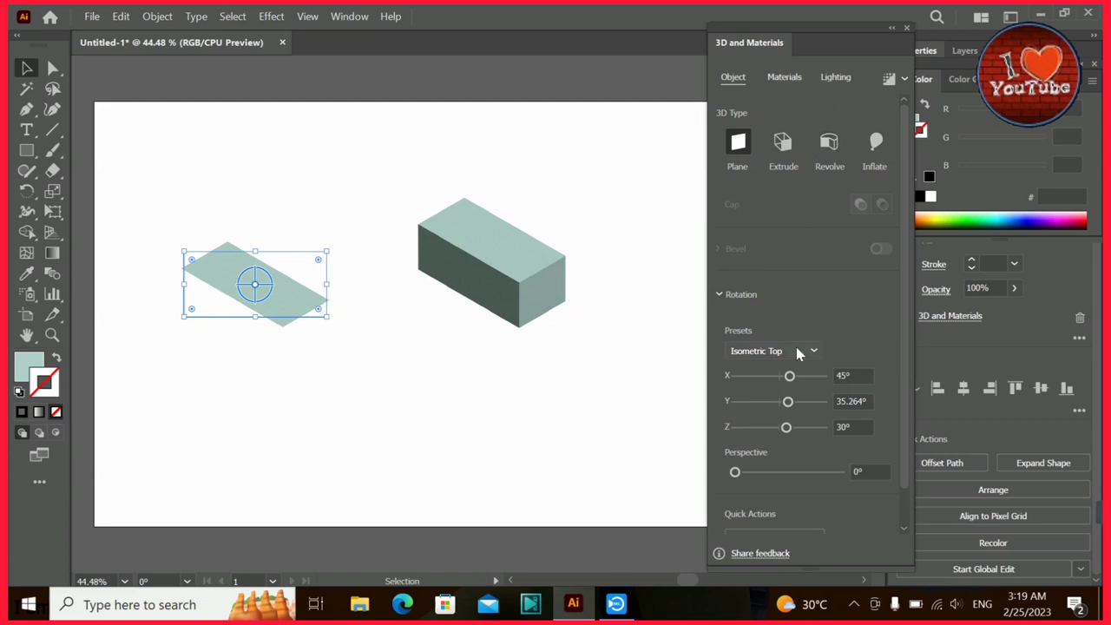
Review the flat plane's material, lighting and rotation settings.
click(783, 76)
click(833, 77)
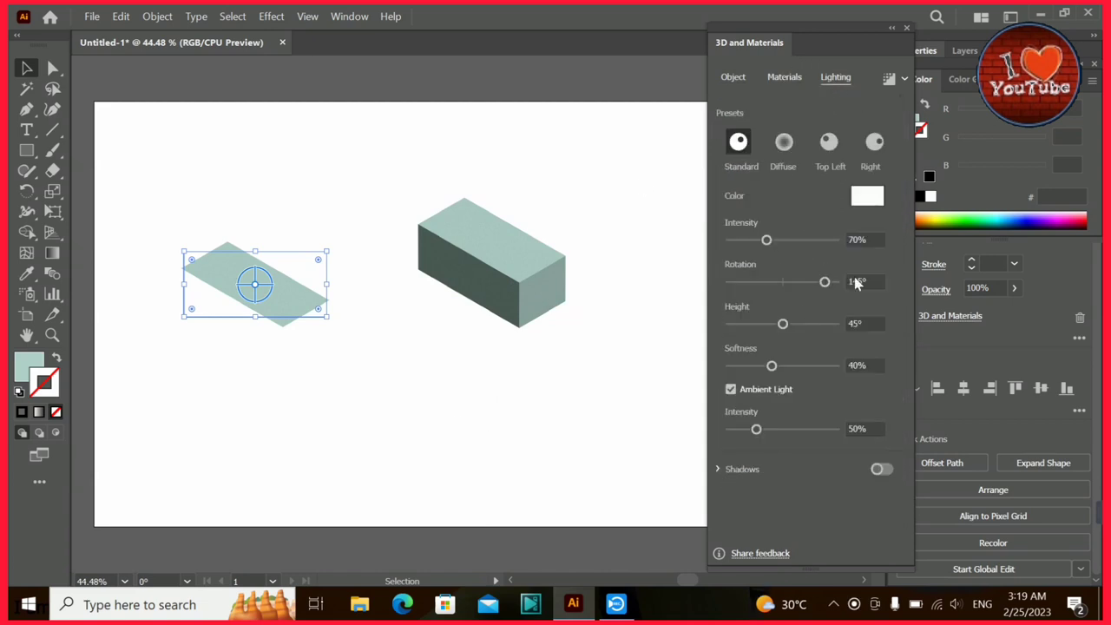
click(783, 77)
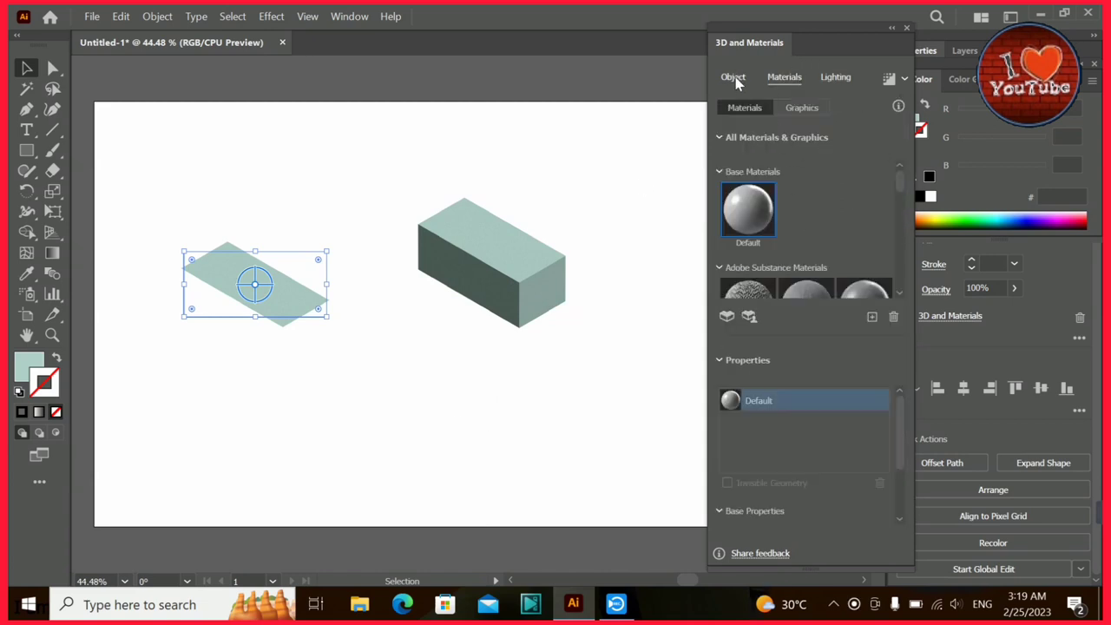
click(733, 77)
scroll(749, 313, down, 1)
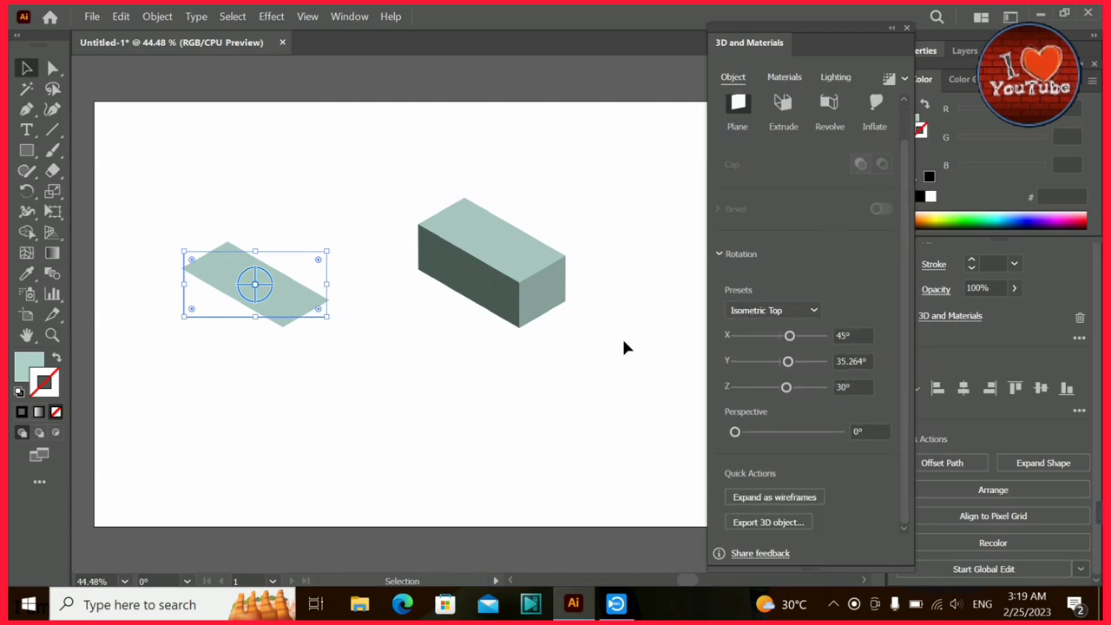
click(729, 253)
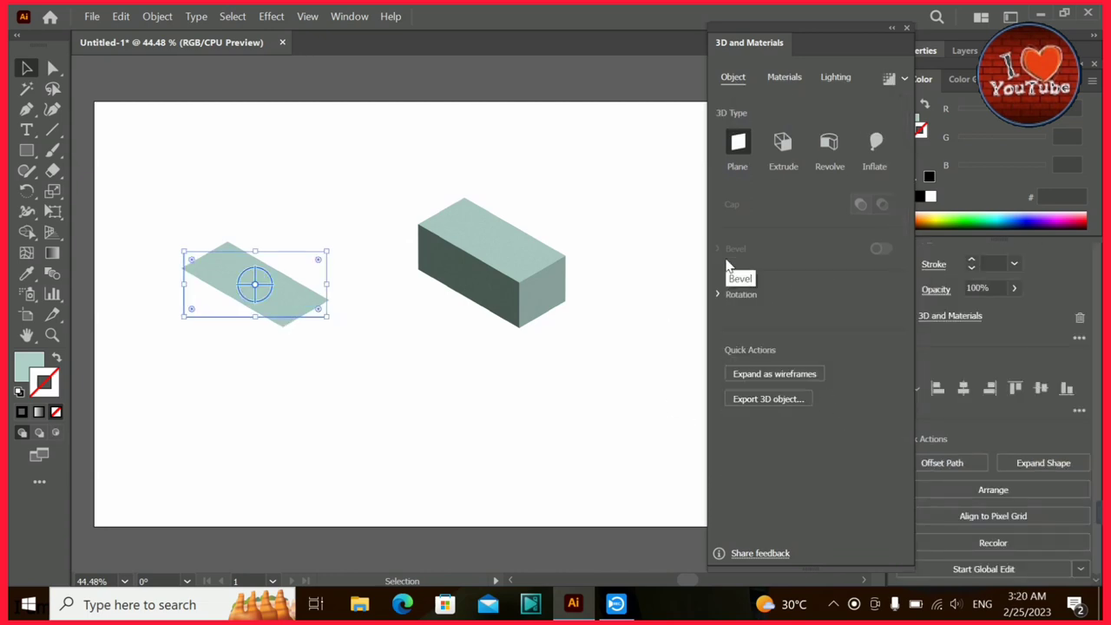
click(736, 295)
click(783, 77)
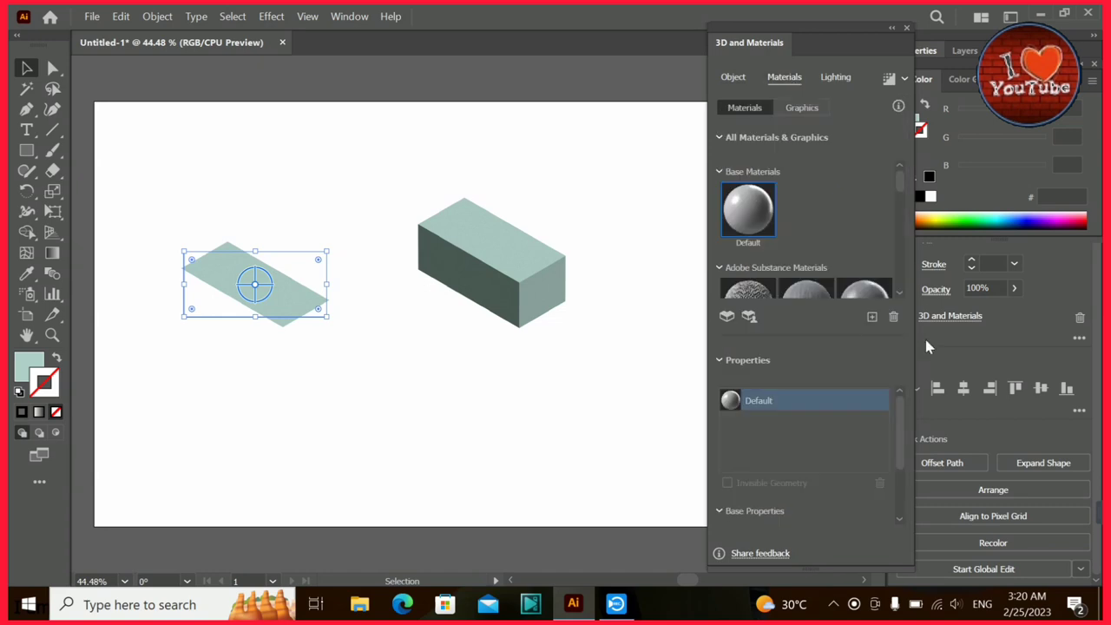
scroll(901, 469, down, 3)
scroll(900, 451, up, 2)
click(733, 77)
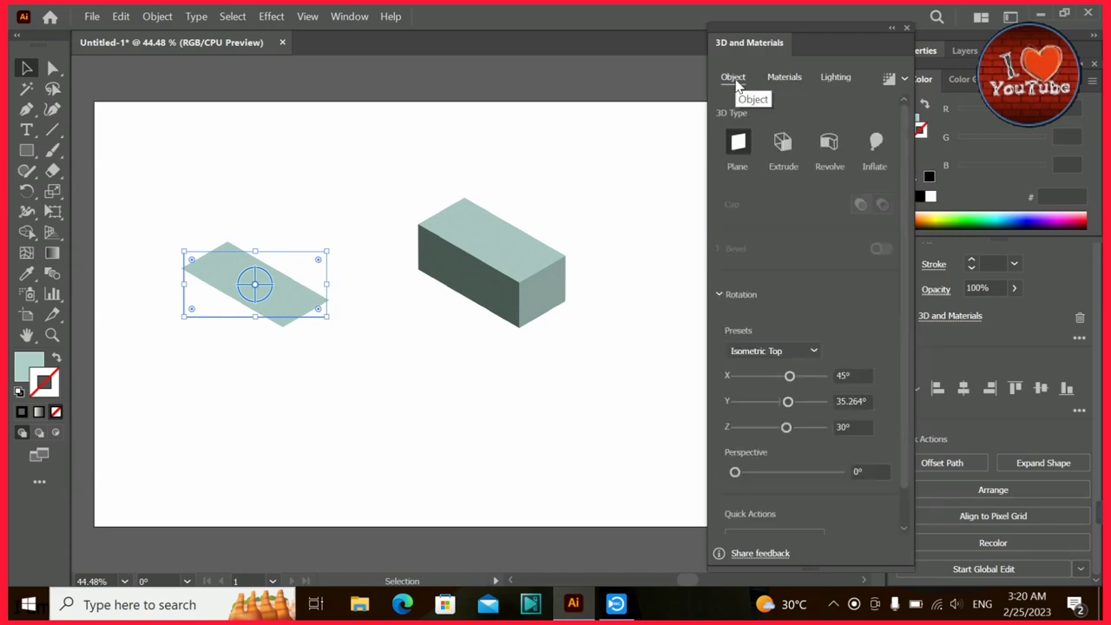
Extrude the plane into a 30 px slab filled blue 3444D6.
click(781, 146)
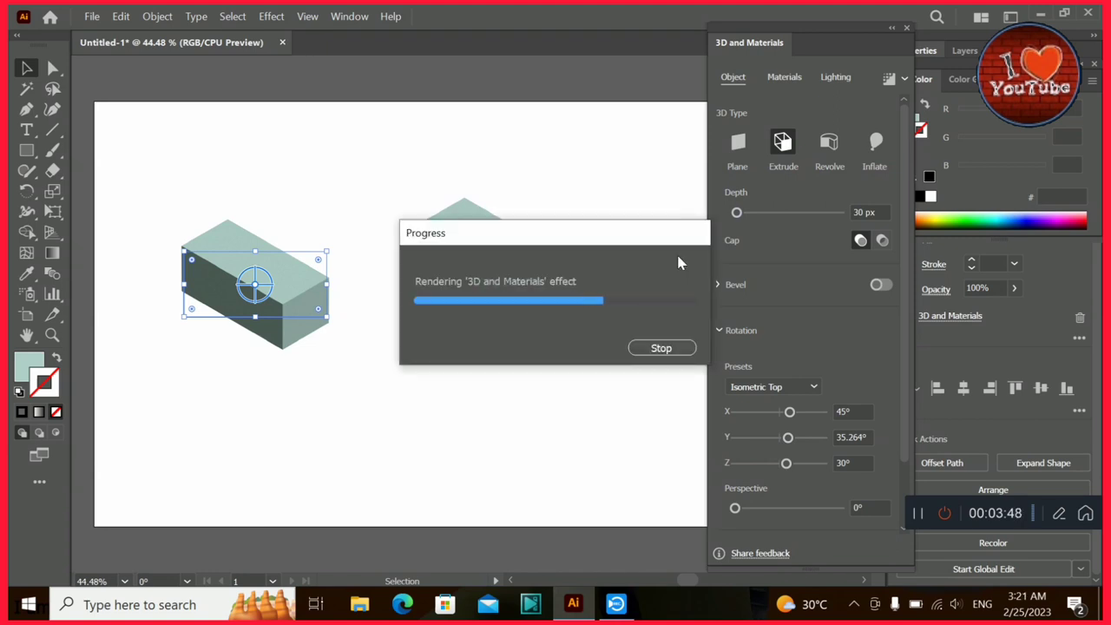
double_click(34, 364)
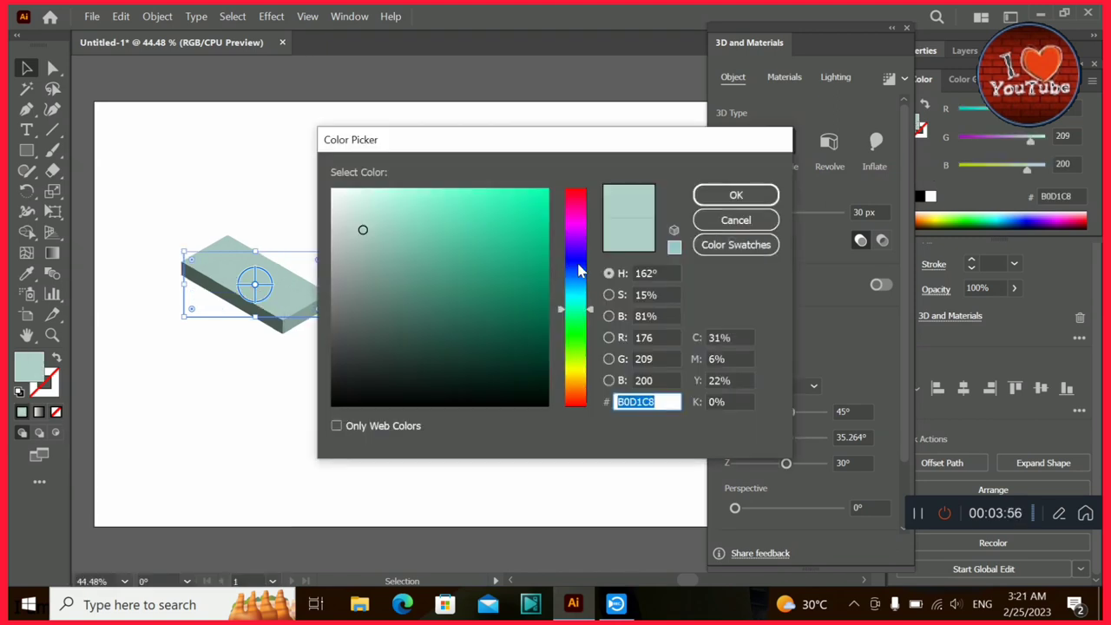
click(578, 268)
click(492, 215)
key(Escape)
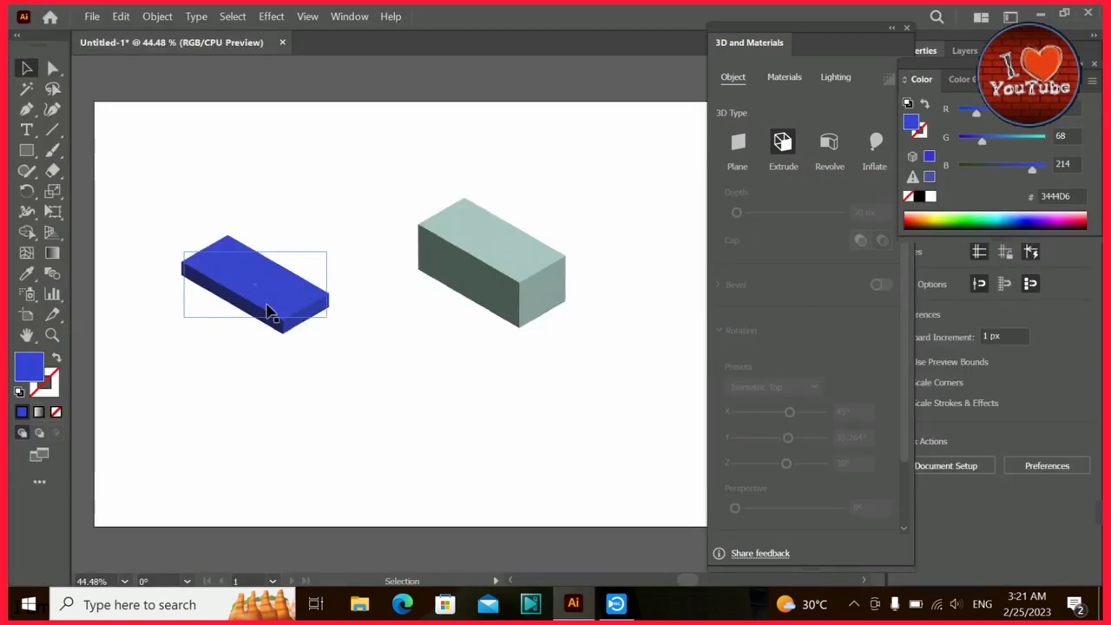
Seat the blue slab on top of the grey box and move the assembly down-left.
drag(268, 310, 509, 247)
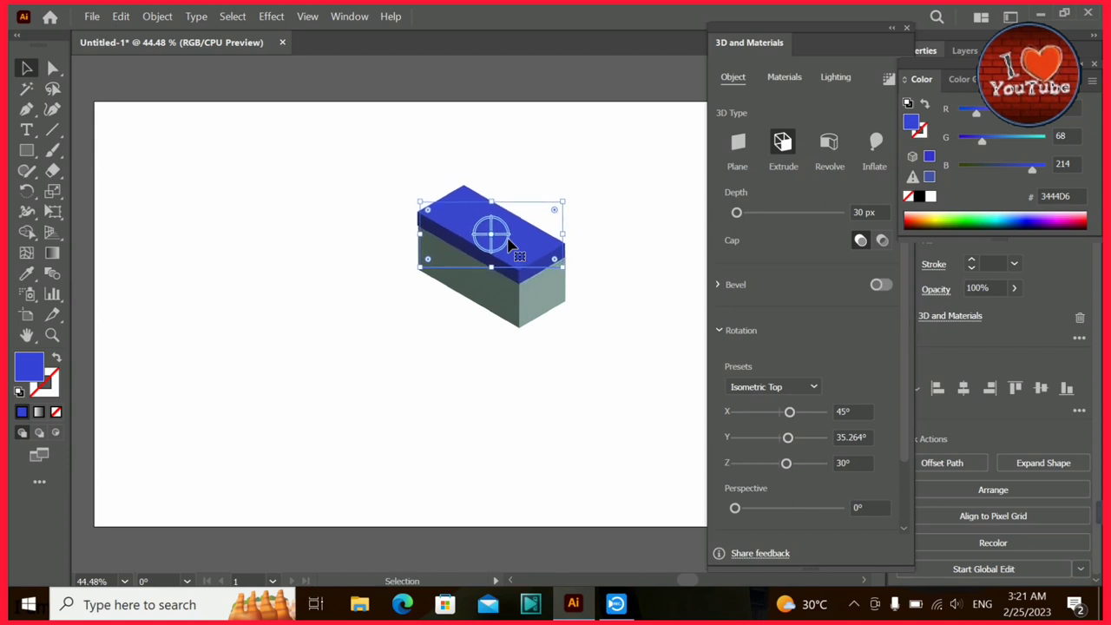
click(228, 290)
click(512, 296)
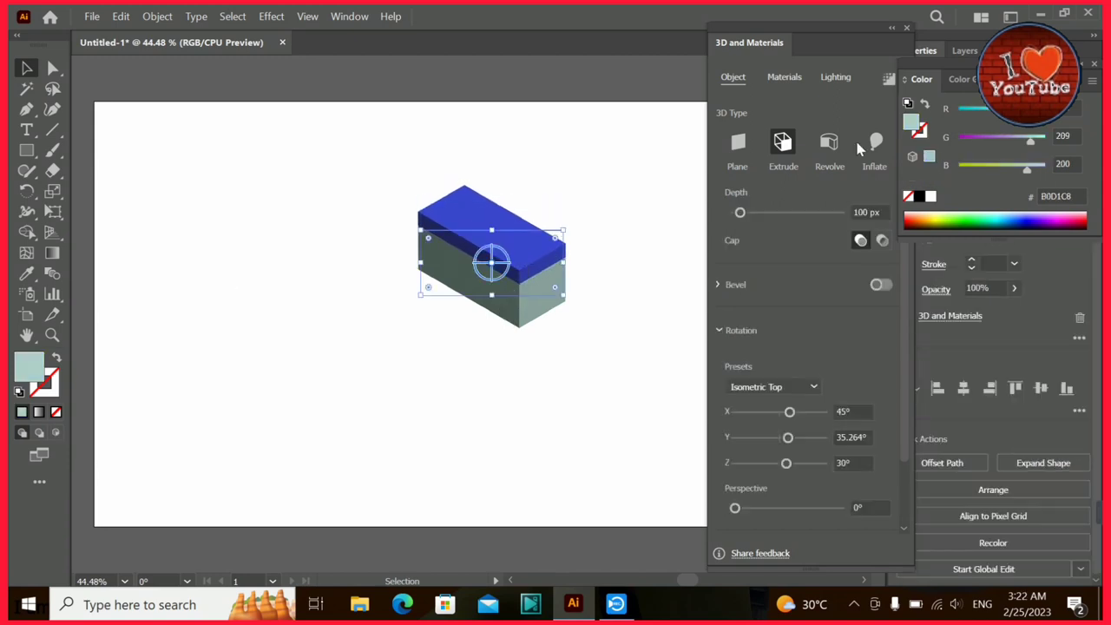
click(835, 77)
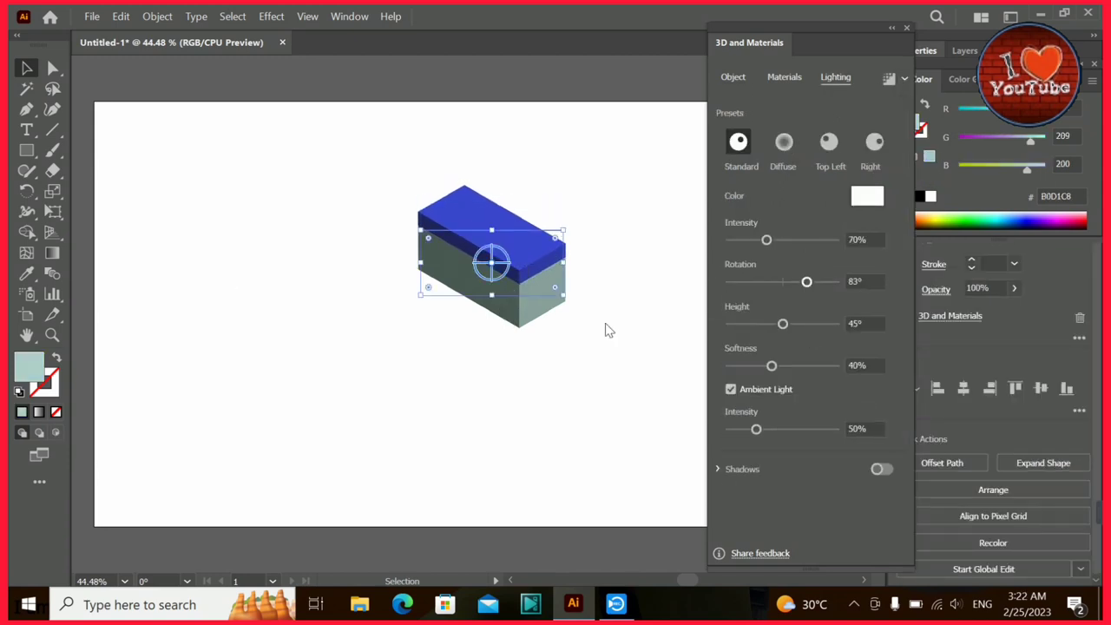
mouse_move(394, 181)
mouse_down()
mouse_move(527, 293)
mouse_move(451, 379)
mouse_up()
Draw a small rectangle near the artboard's top-left.
click(576, 293)
key(m)
mouse_move(243, 138)
mouse_down()
mouse_move(254, 160)
mouse_move(268, 137)
mouse_up()
Fill the small rectangle with a light green.
click(246, 148)
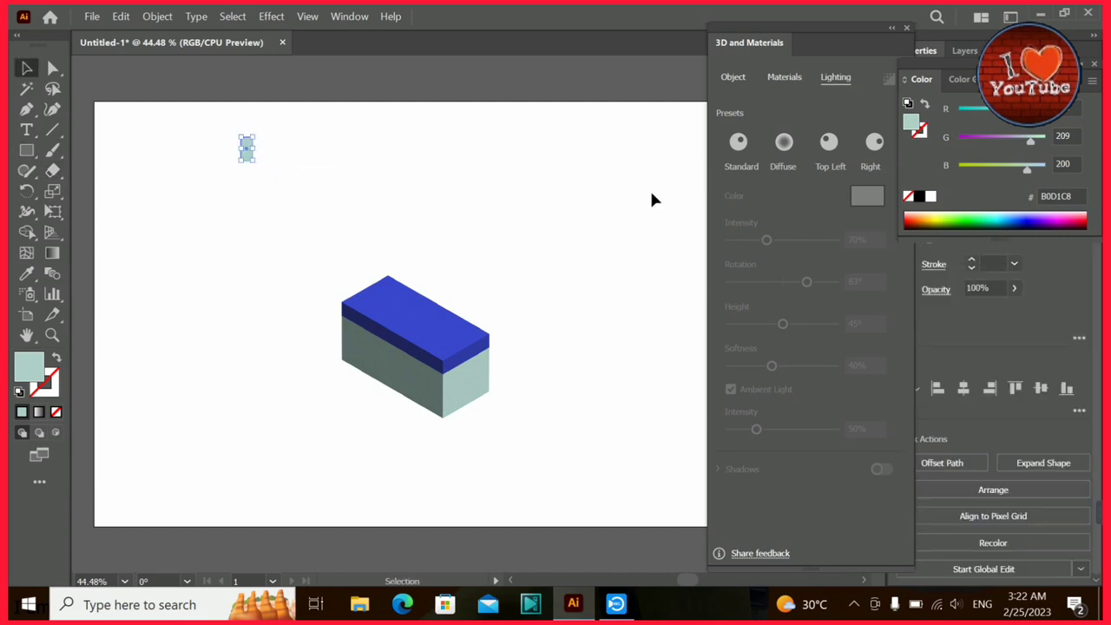
click(732, 78)
double_click(32, 379)
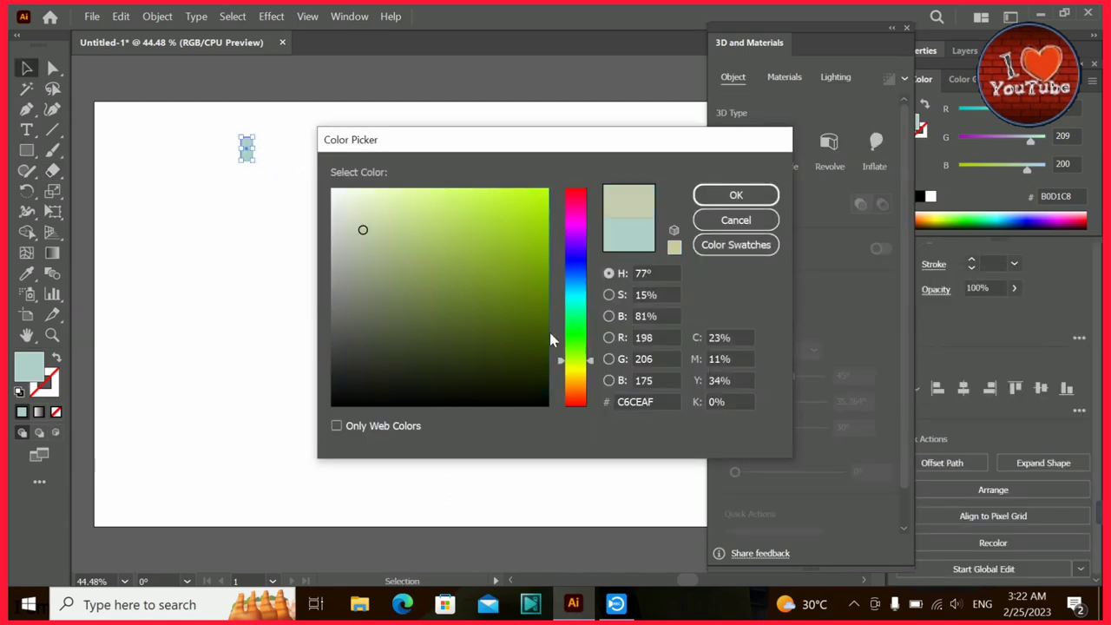
drag(362, 228, 424, 243)
click(734, 193)
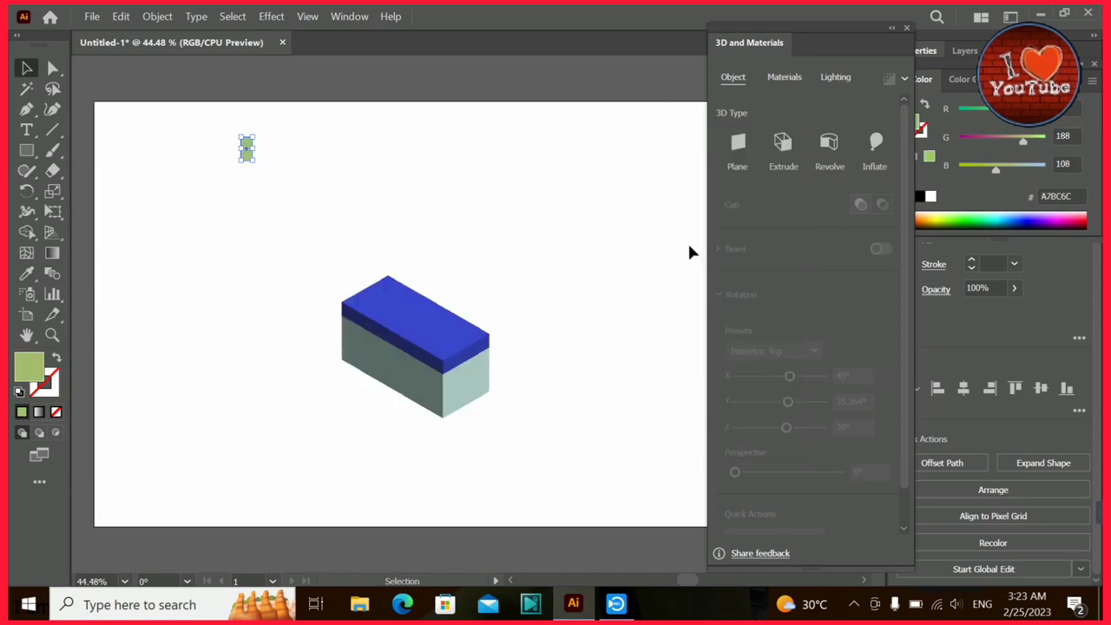
Inflate the rectangle into 3D at 36% volume and move it beside the box.
click(874, 146)
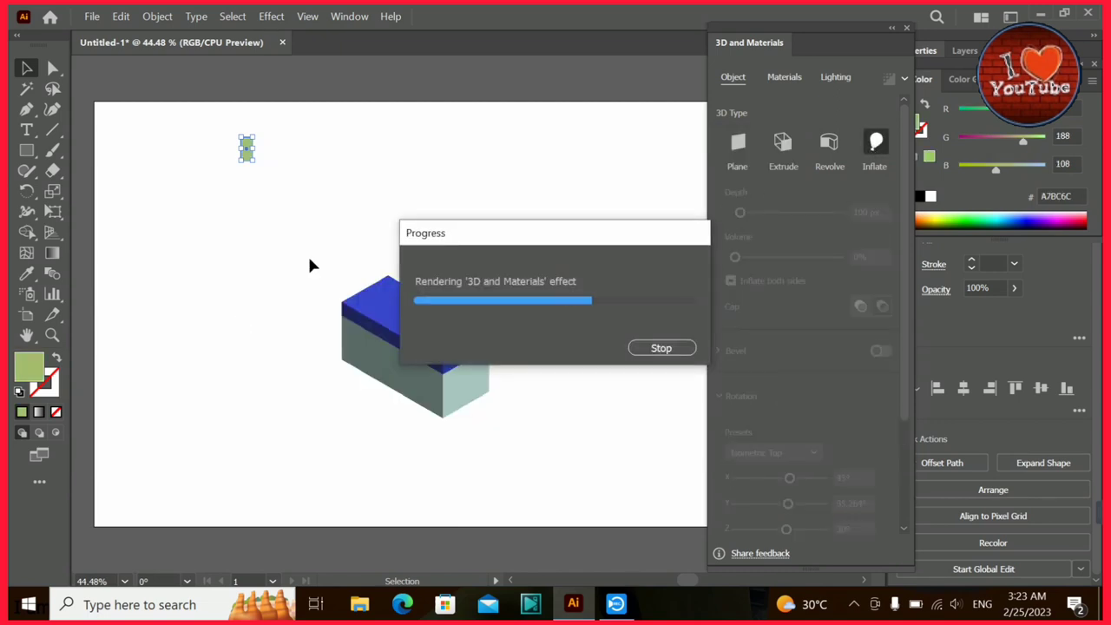
drag(248, 154, 580, 321)
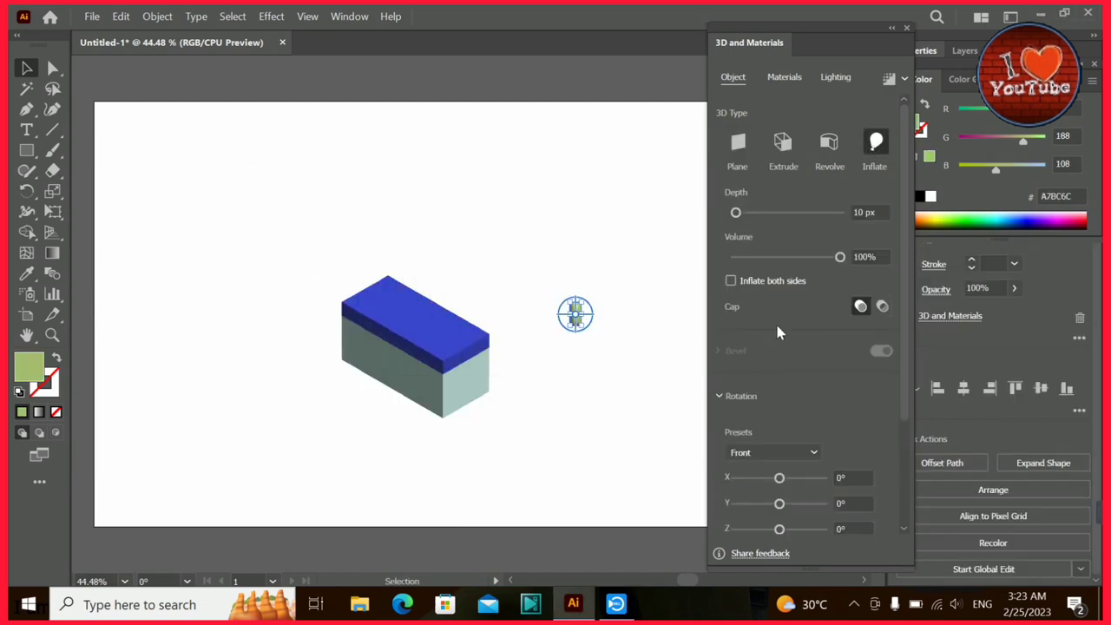
click(783, 77)
click(834, 77)
click(732, 76)
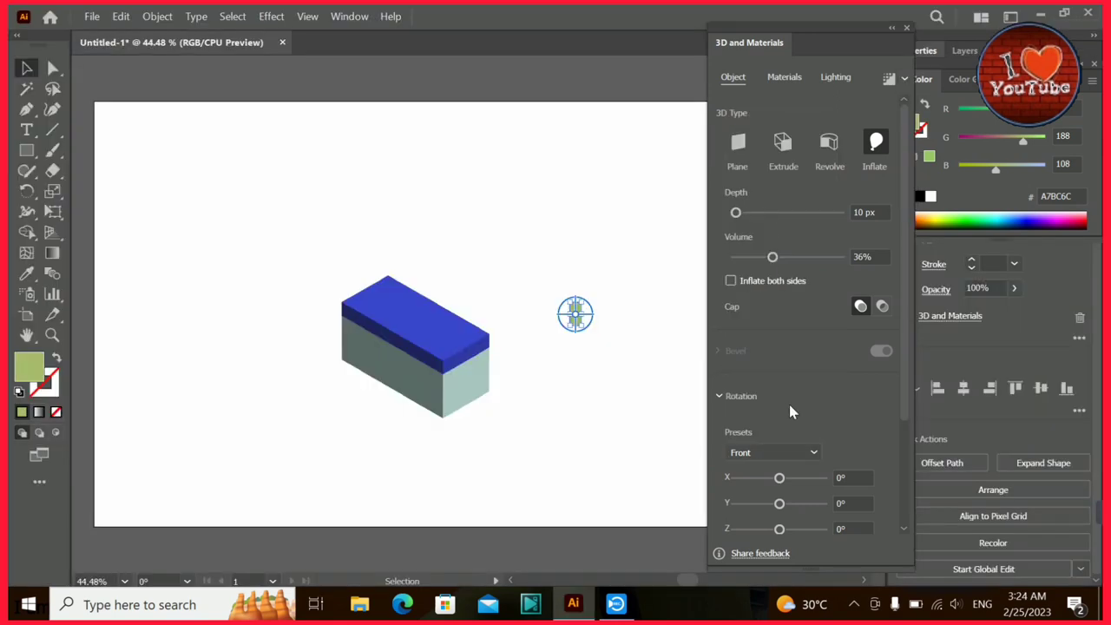
Set the inflated shape's rotation to Isometric Top.
click(798, 452)
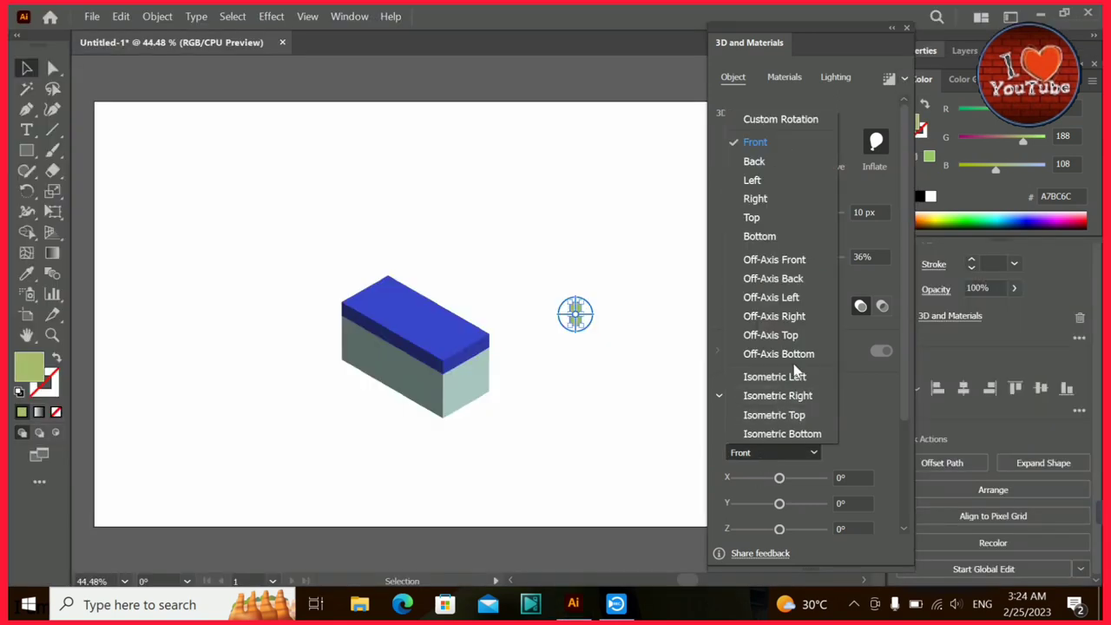
click(542, 249)
click(776, 452)
click(774, 414)
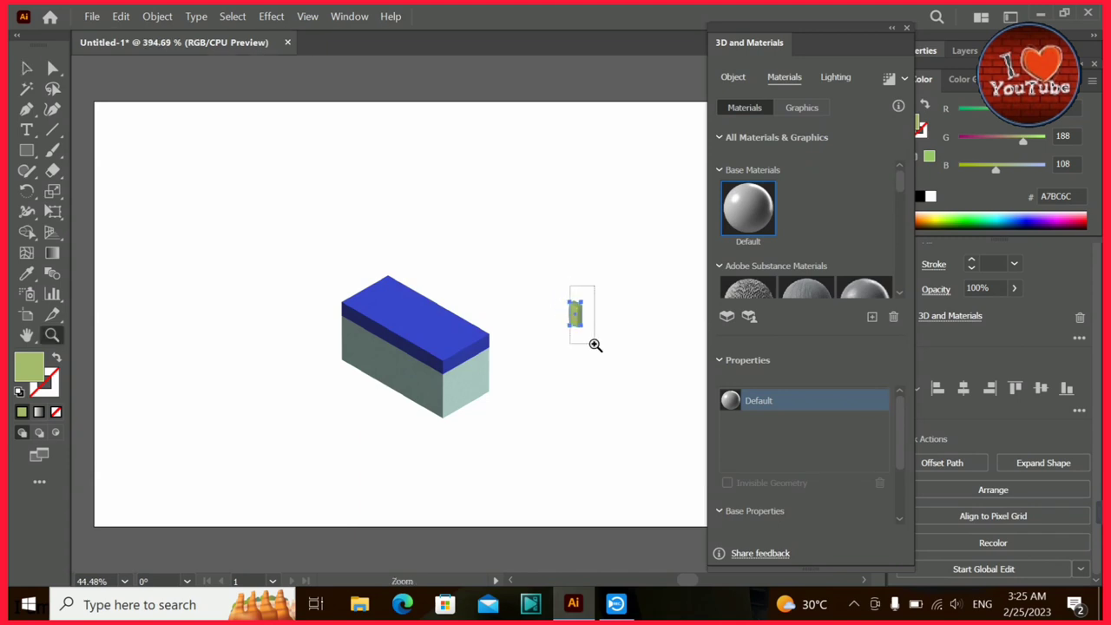
Rotate the green 3D shape about 25 degrees.
drag(564, 291, 596, 344)
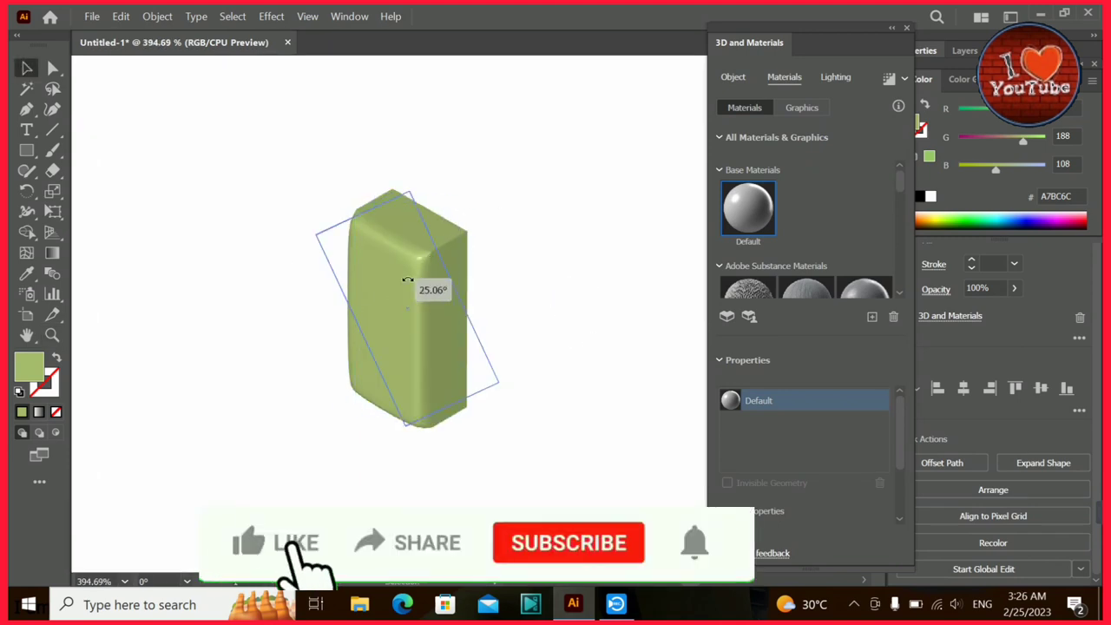
drag(418, 280, 637, 216)
click(304, 185)
click(406, 304)
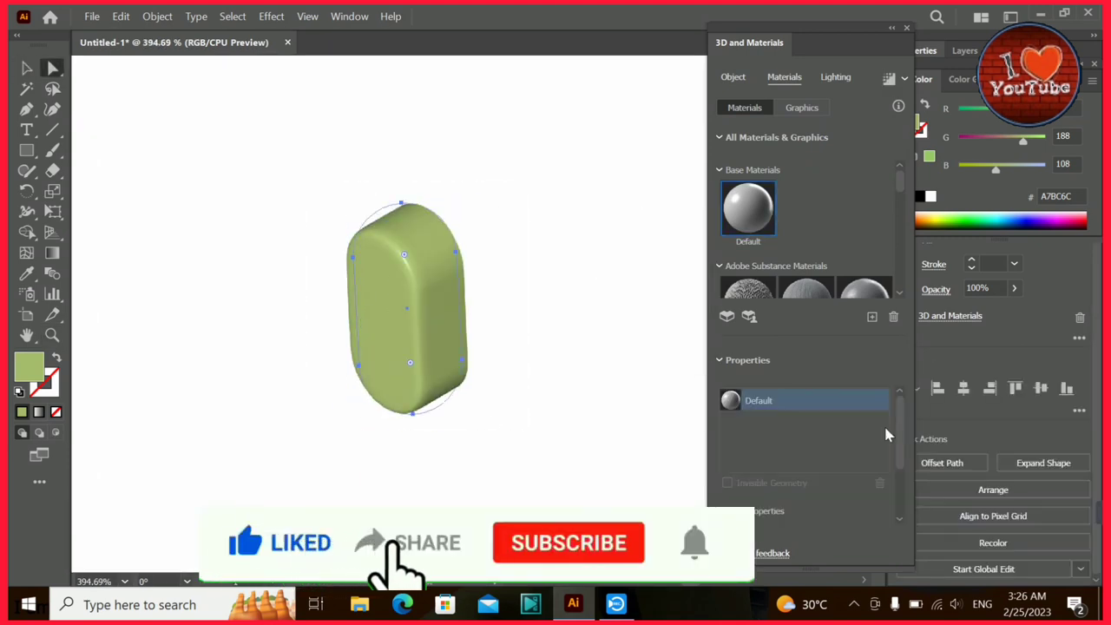
scroll(903, 354, down, 5)
scroll(902, 354, down, 5)
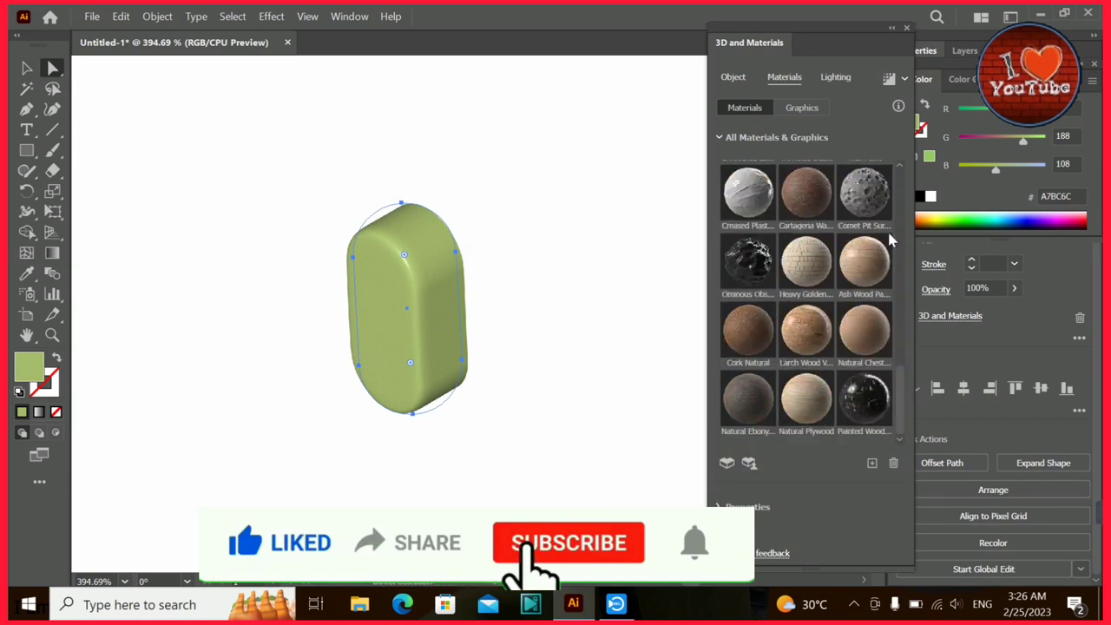
click(746, 139)
click(746, 139)
Give the green extruded shape a Round bevel.
key(z)
scroll(474, 350, down, 3)
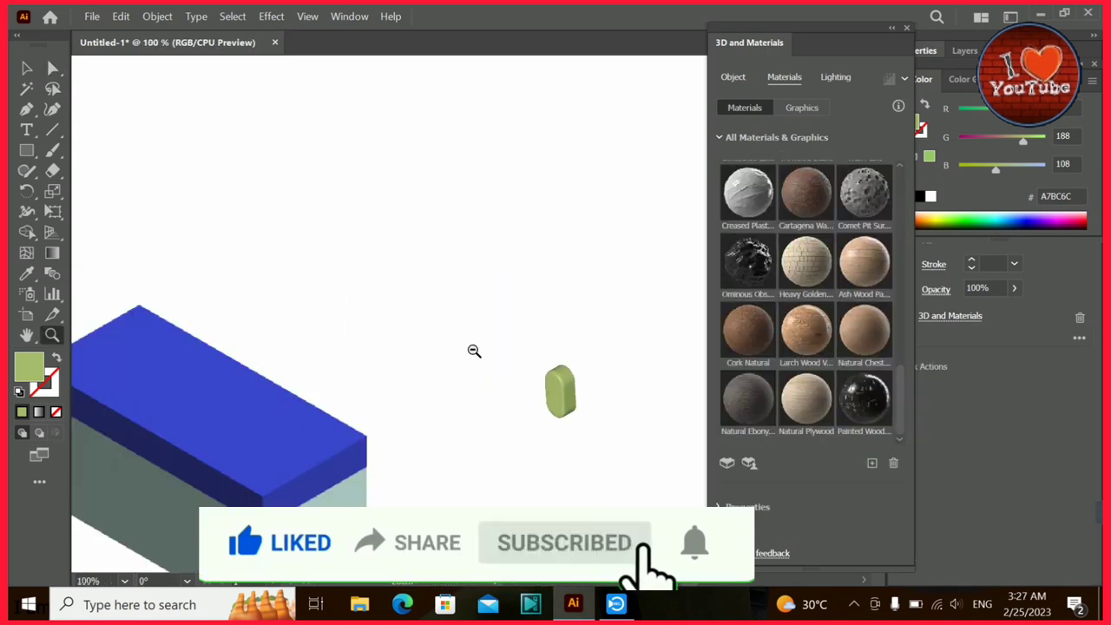
scroll(474, 348, down, 2)
key(v)
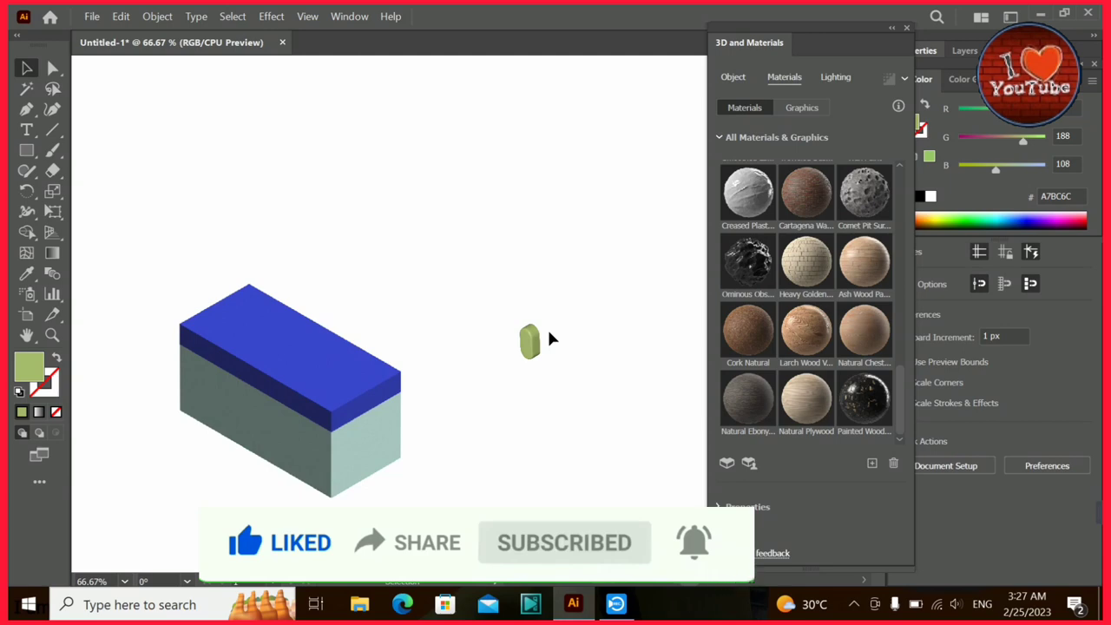
click(530, 340)
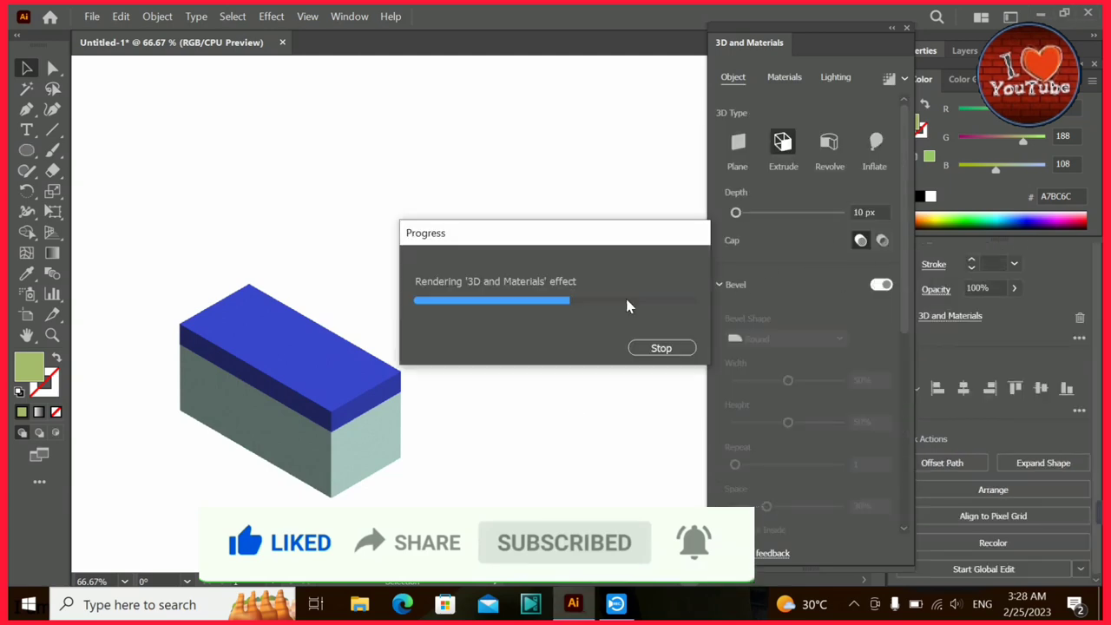
click(785, 338)
click(805, 375)
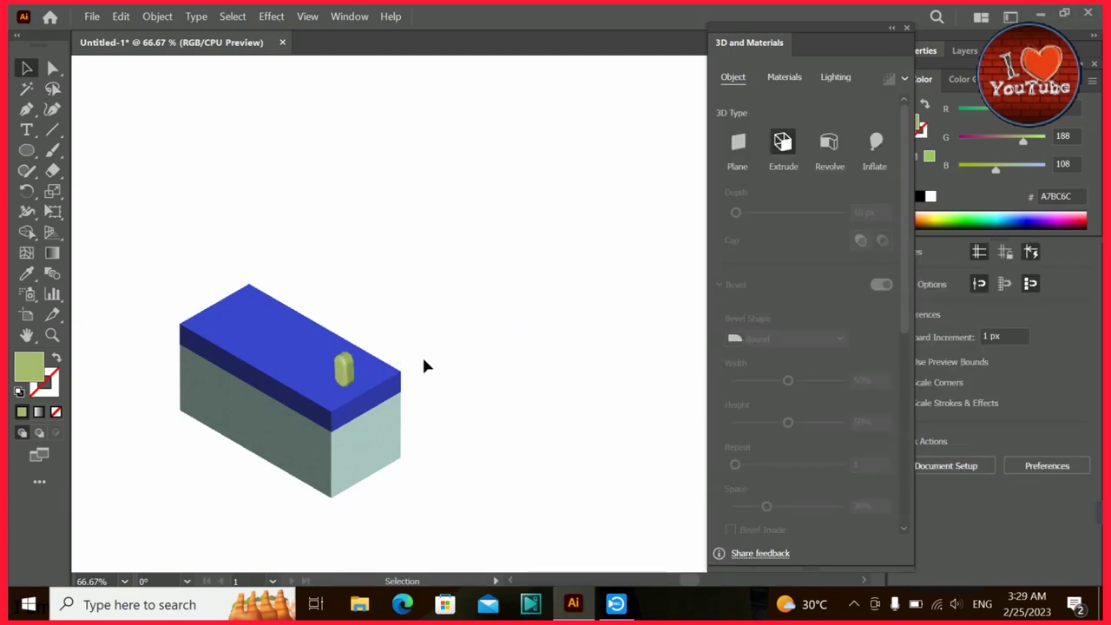
Select both green terminals on the box top.
key(z)
drag(146, 223, 446, 488)
key(v)
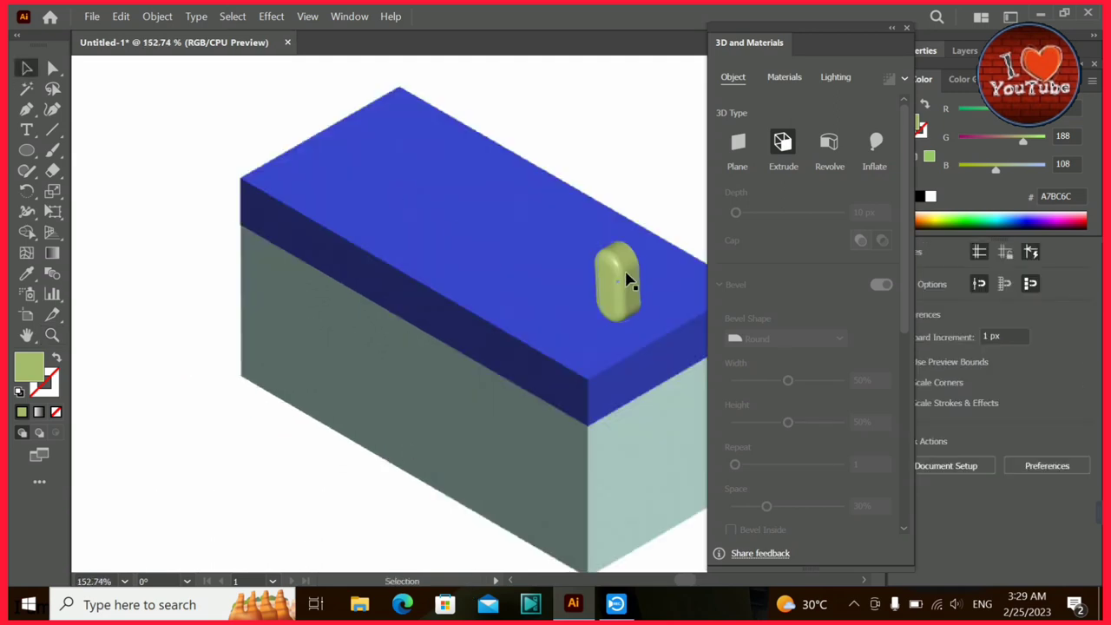
click(626, 278)
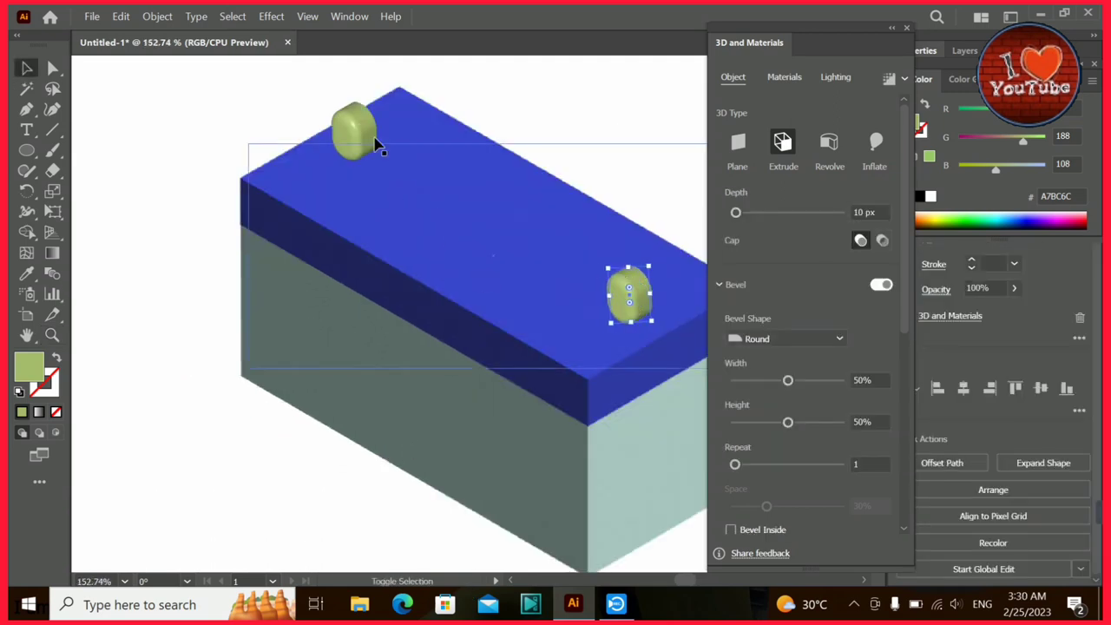
shift+click(369, 139)
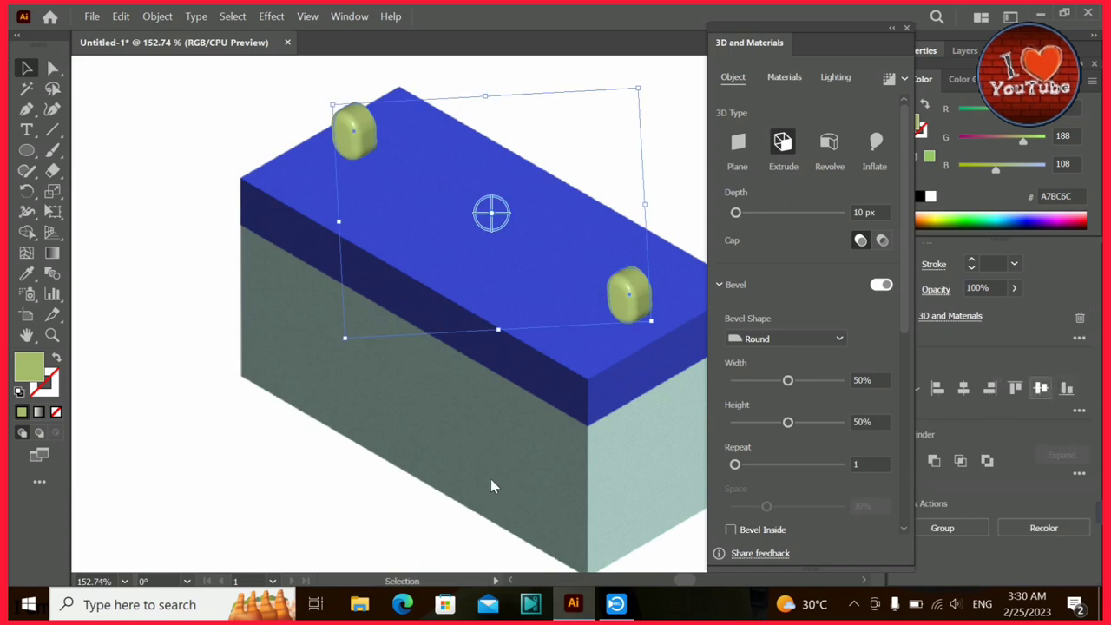
Delete both green terminals from the box top.
click(149, 303)
click(359, 129)
key(Delete)
click(628, 293)
key(Delete)
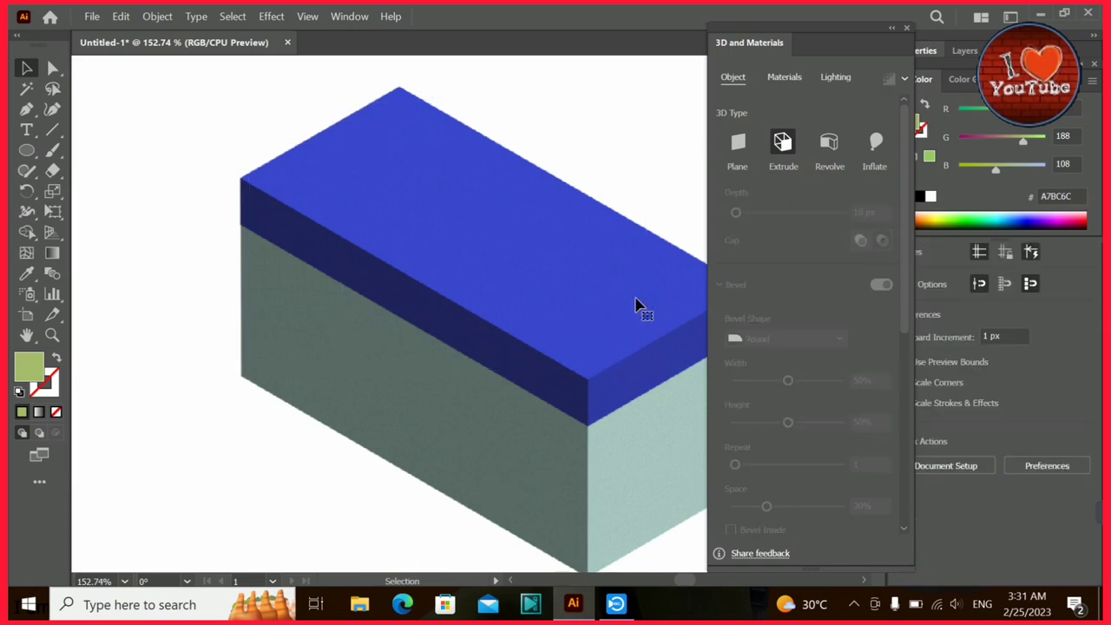
Draw a 23 px circle near the top-left and fill it pale green.
key(l)
drag(130, 132, 157, 151)
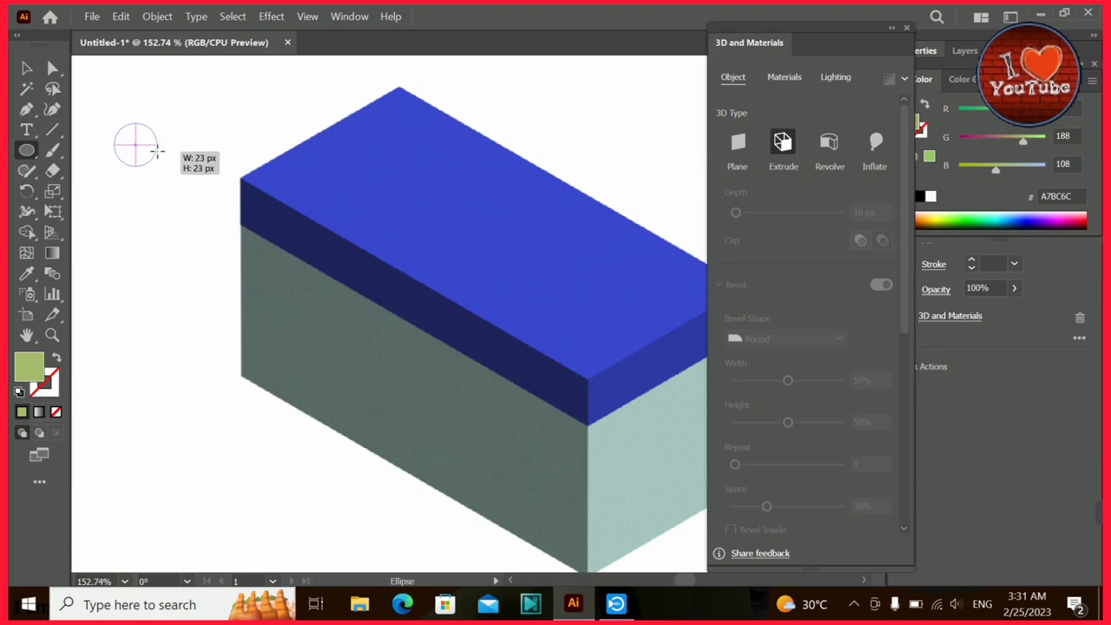
double_click(29, 365)
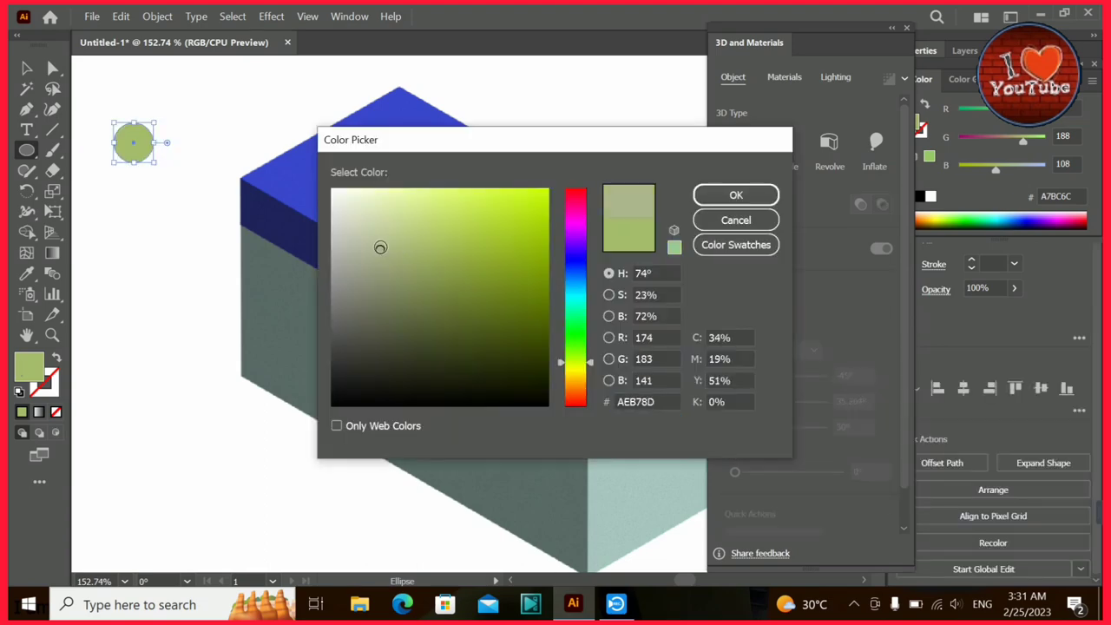
click(380, 211)
click(736, 195)
key(v)
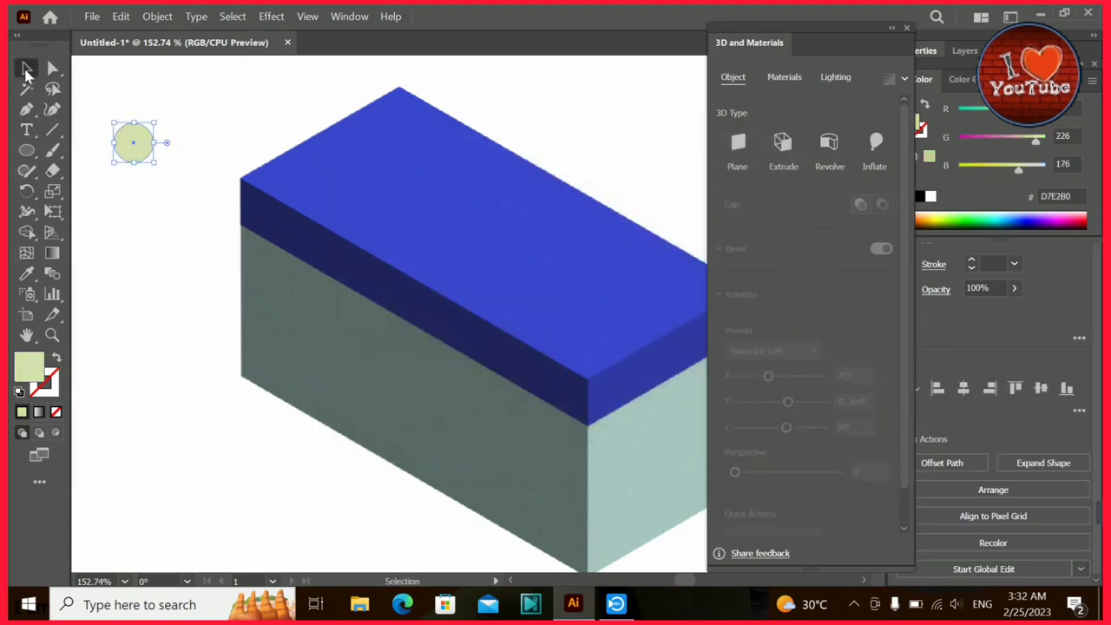
Extrude the circle into an Isometric Top cylinder and move it onto the blue top.
click(195, 403)
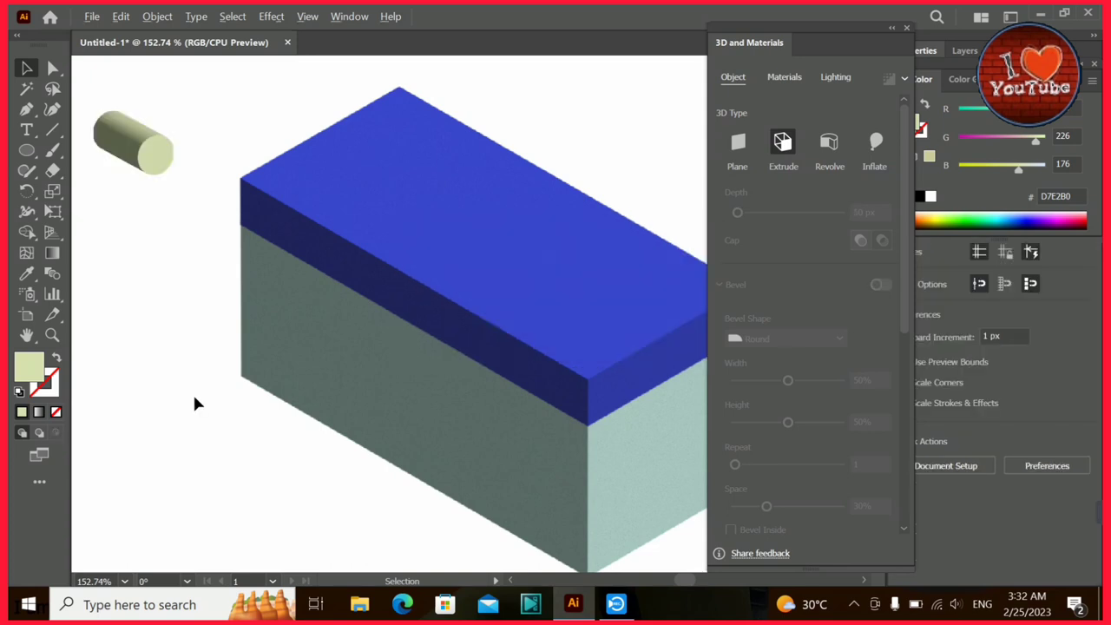
click(144, 156)
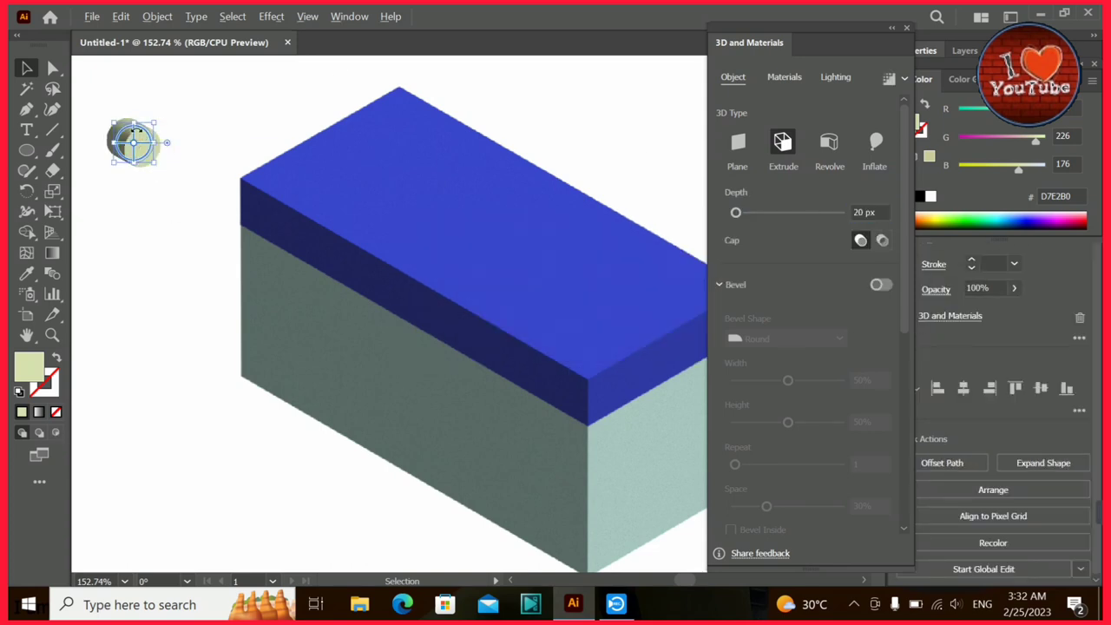
scroll(903, 295, down, 5)
click(772, 351)
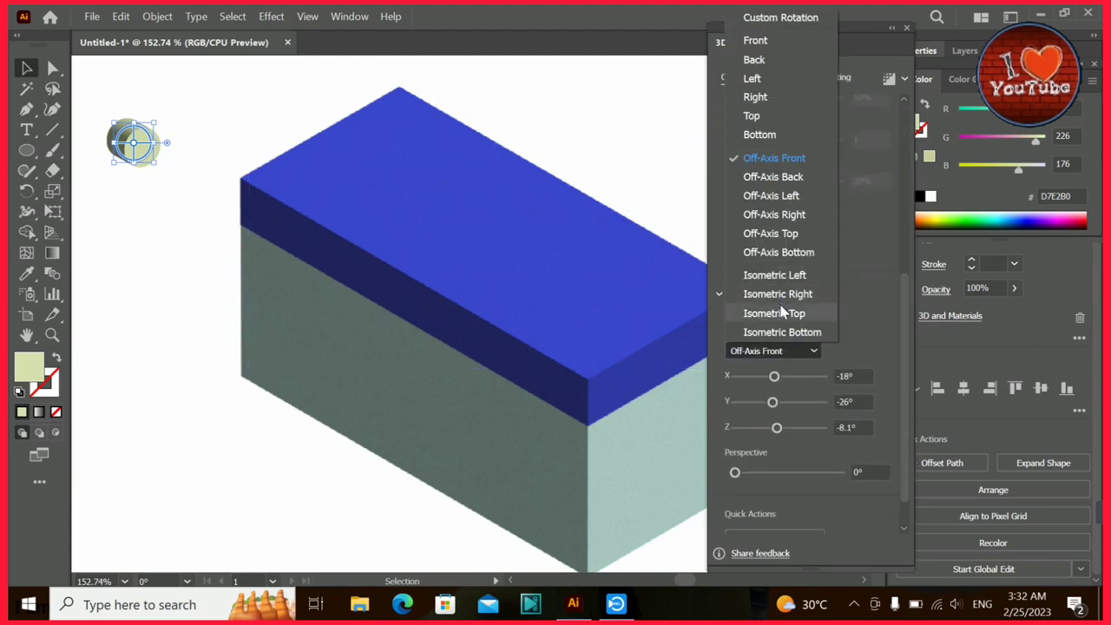
click(769, 310)
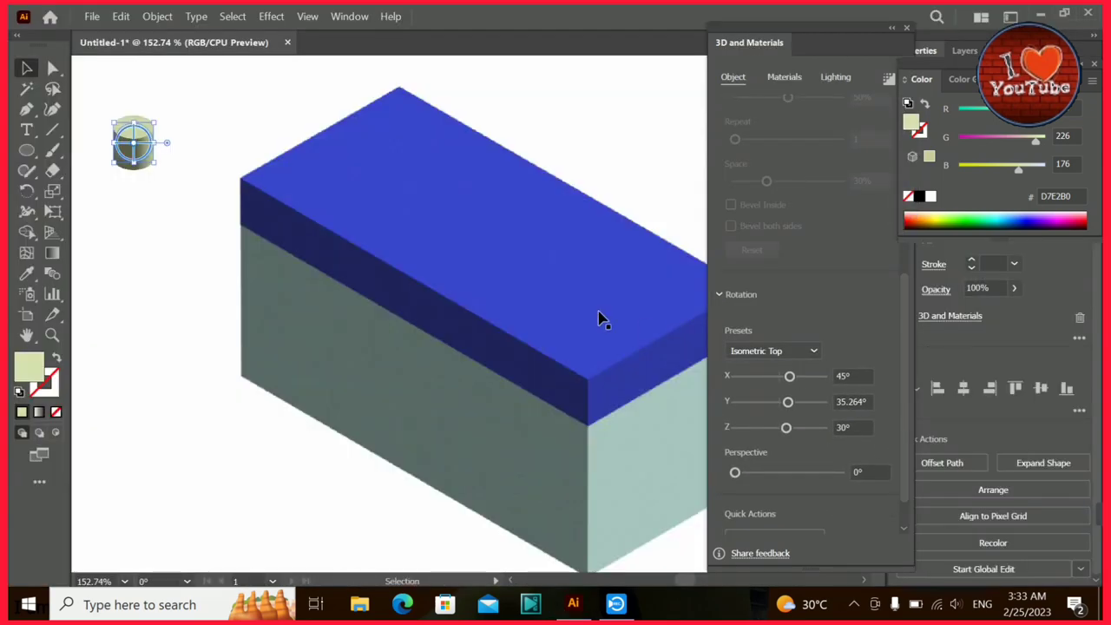
click(132, 193)
mouse_move(131, 161)
mouse_down()
mouse_move(639, 319)
mouse_move(412, 194)
mouse_move(366, 153)
mouse_up()
Place the second cylinder on the box top and reframe the view around the battery.
click(203, 137)
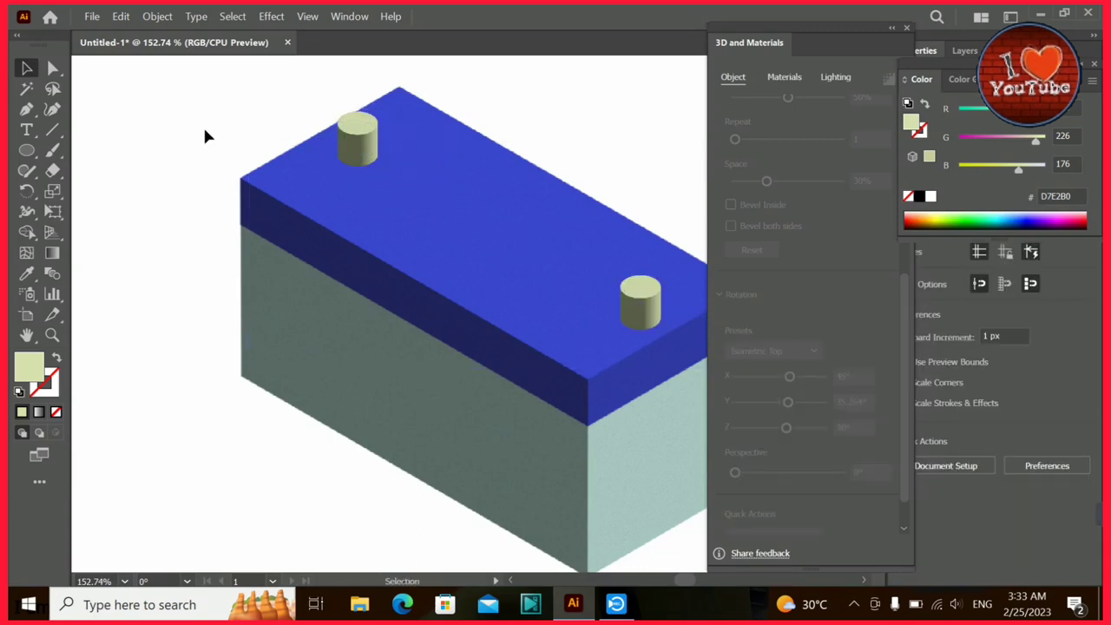
key(z)
alt+click(506, 292)
alt+click(286, 304)
key(v)
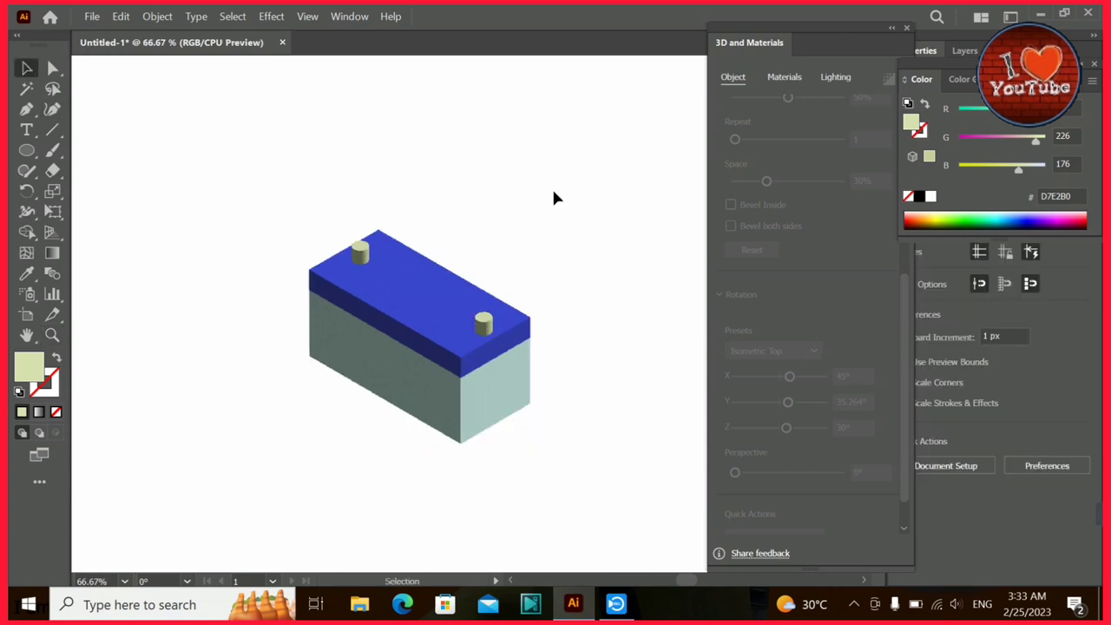
key(z)
drag(295, 205, 565, 429)
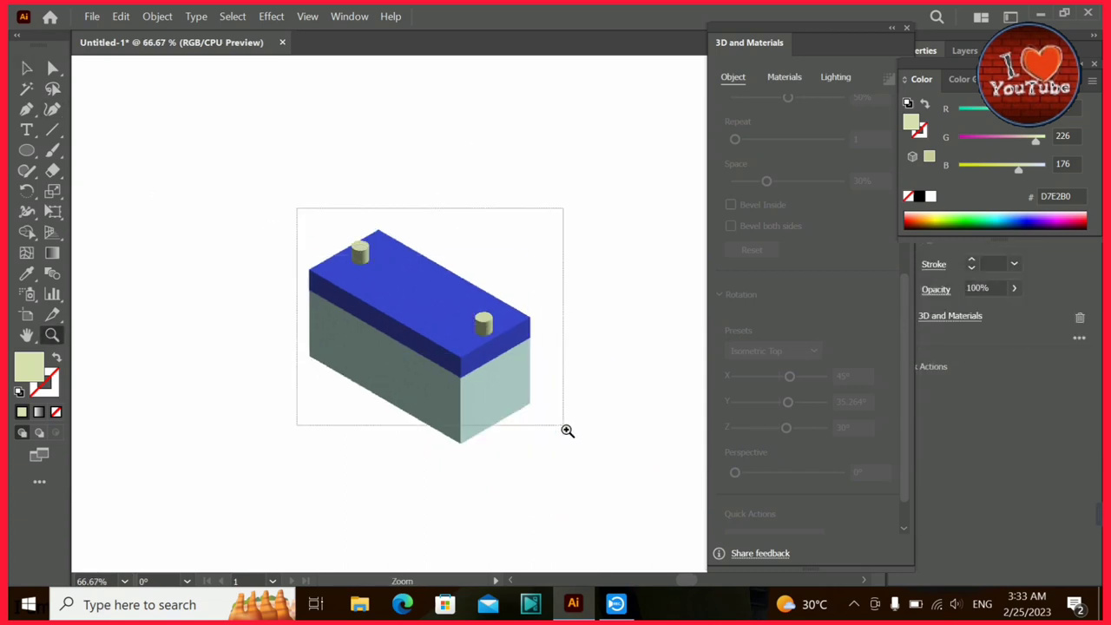
key(v)
Alt-drag a cylinder copy to the lower left beside the box.
click(329, 139)
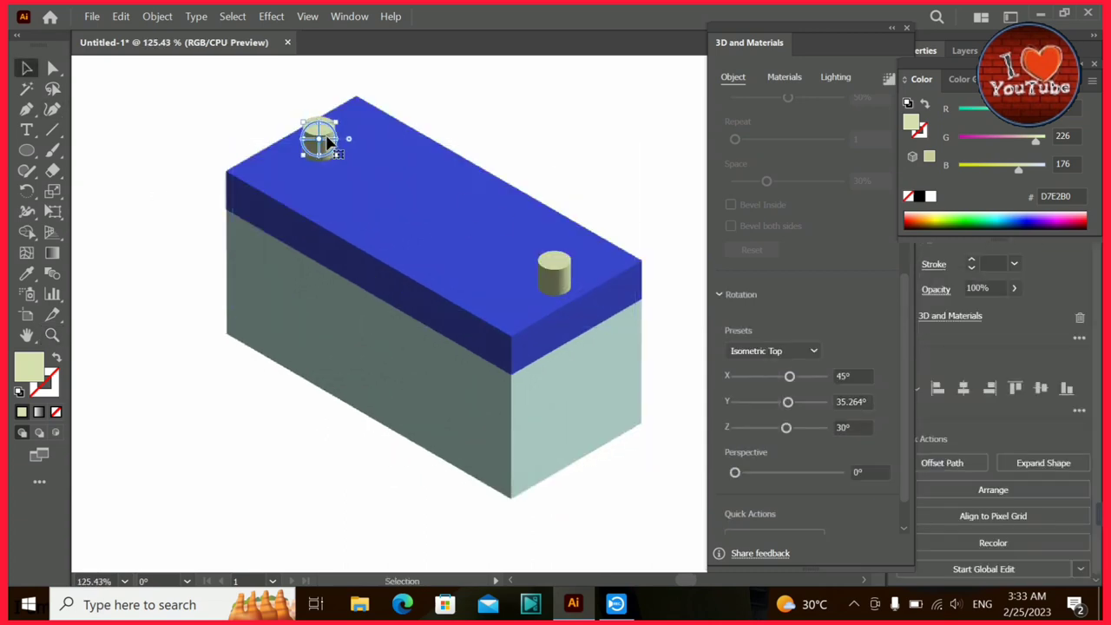
drag(554, 272, 216, 407)
click(599, 110)
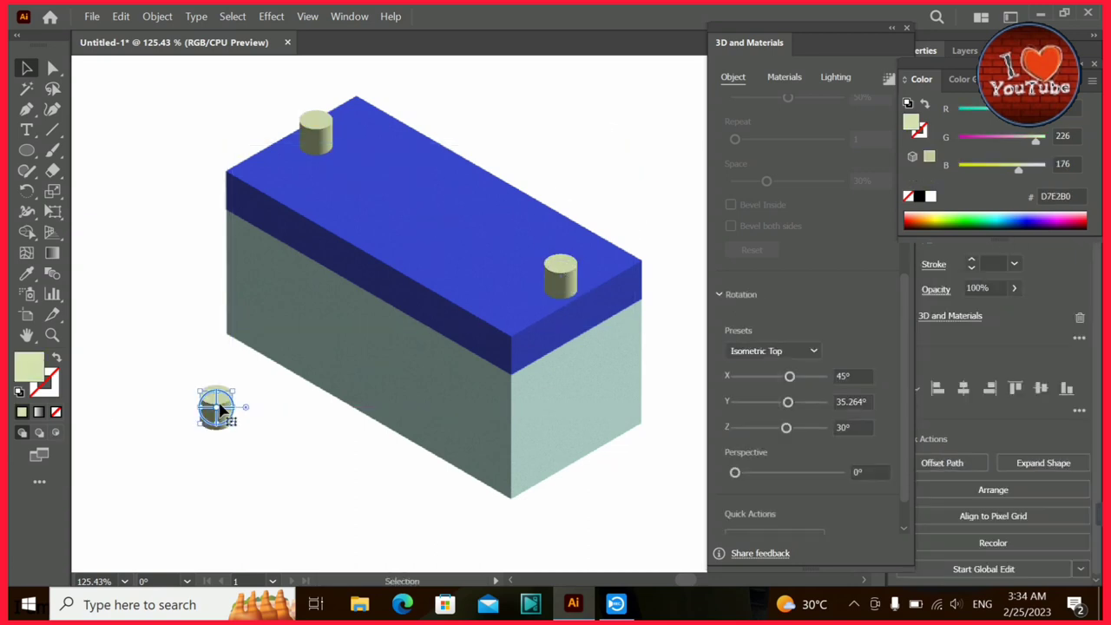
Fill the copied cylinder bright yellow E3E805.
double_click(29, 366)
drag(583, 383, 575, 373)
click(543, 209)
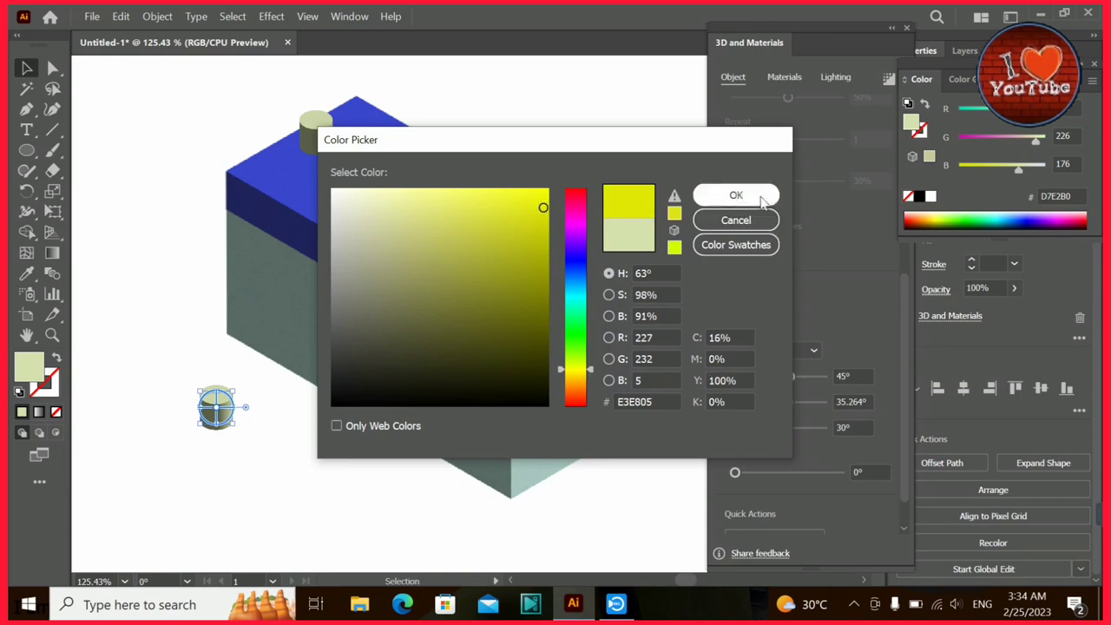
click(736, 219)
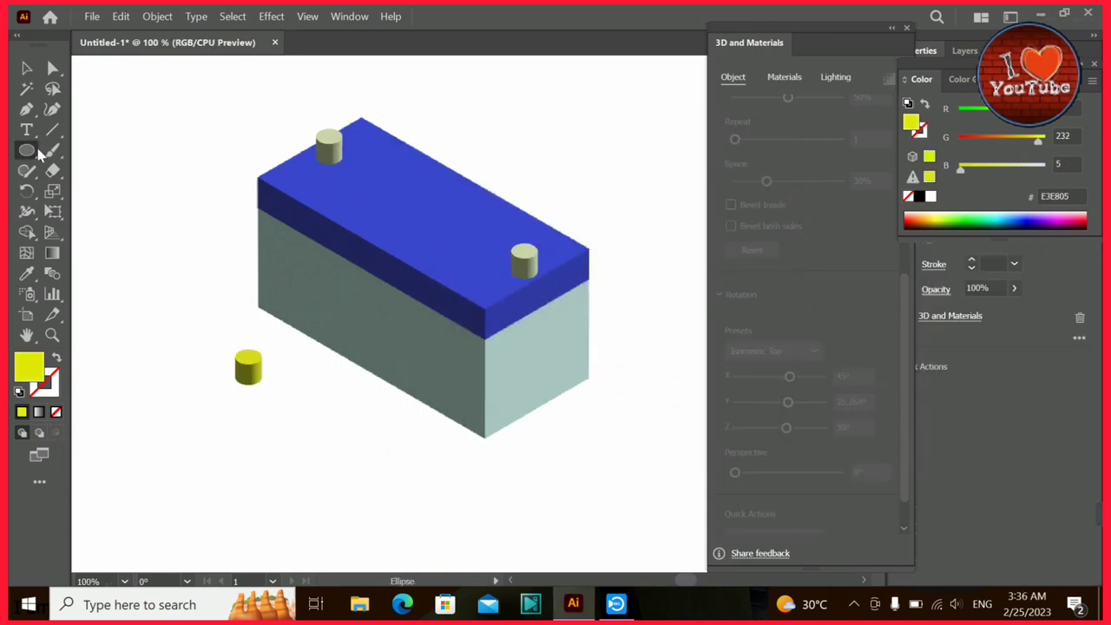
Draw a yellow star, round all its corners and scale it down.
drag(120, 224, 137, 242)
key(z)
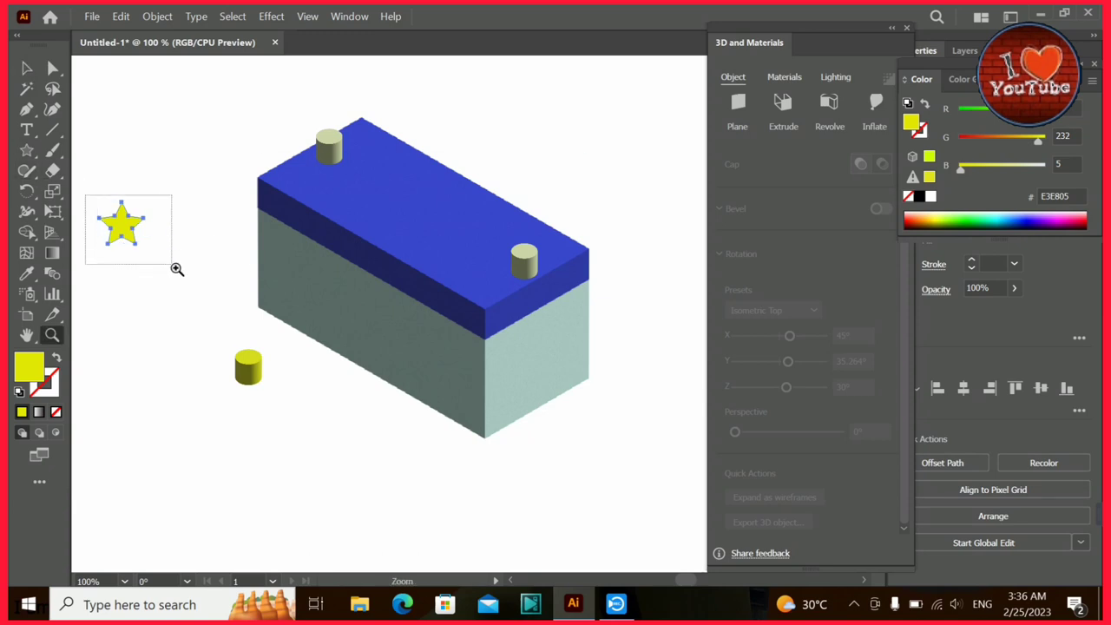
drag(85, 195, 175, 266)
click(52, 69)
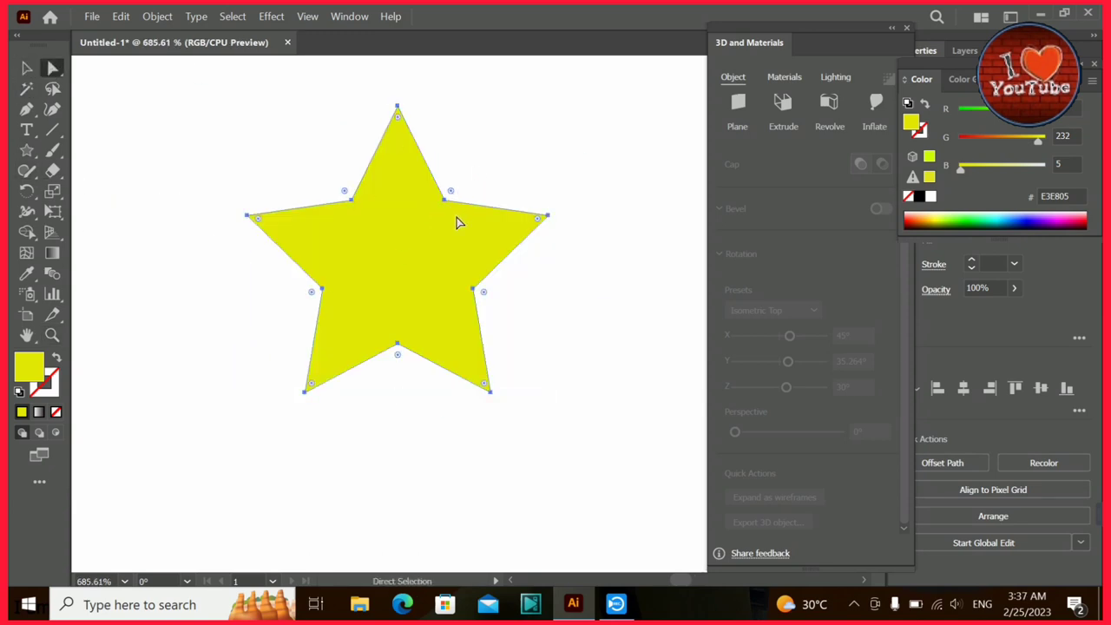
click(408, 250)
drag(397, 123, 405, 227)
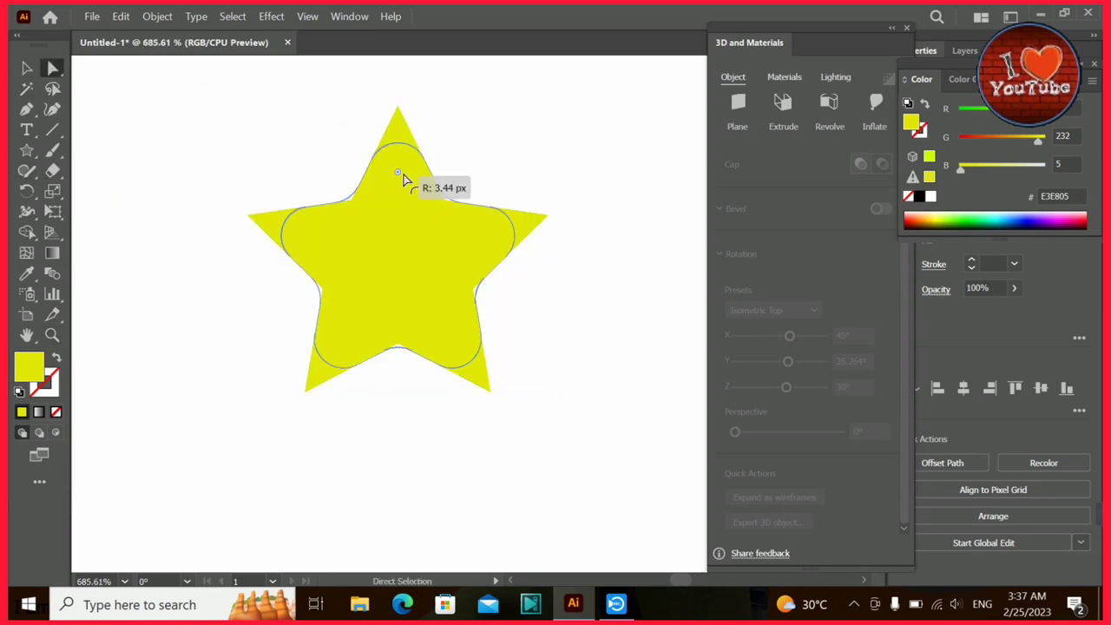
key(v)
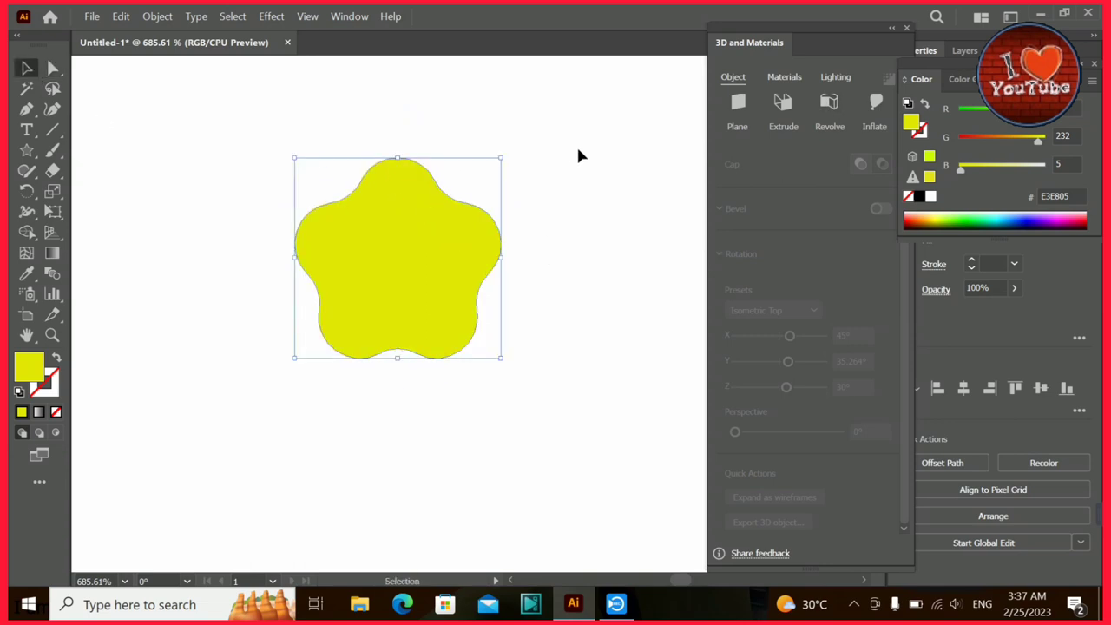
click(576, 148)
click(433, 211)
drag(500, 158, 460, 208)
Extrude the rounded star in 3D with Isometric Top rotation.
click(782, 102)
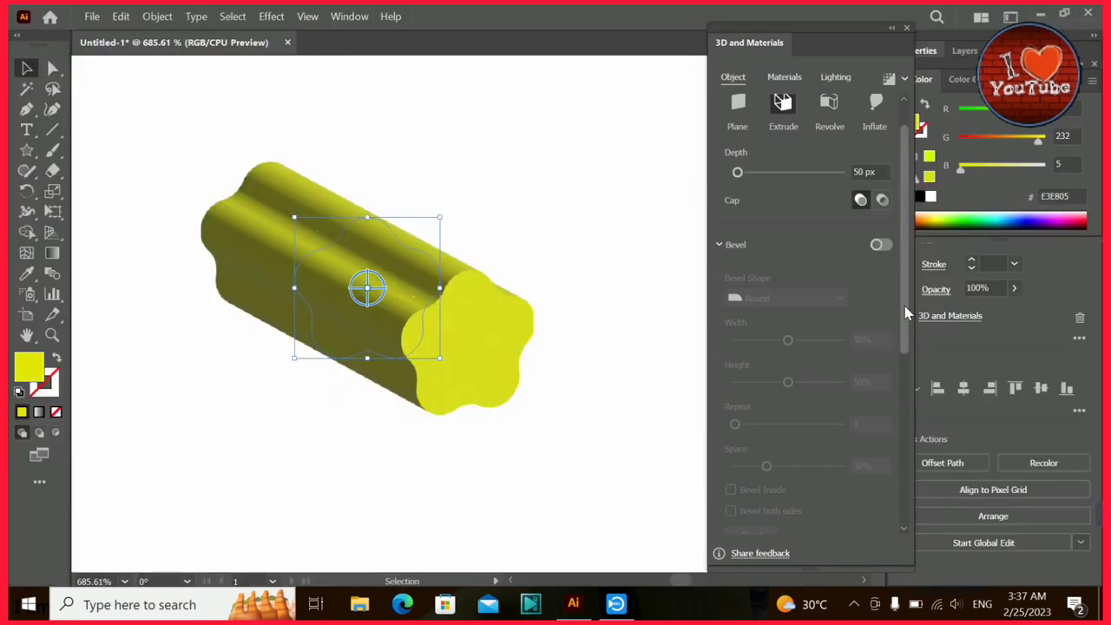
drag(904, 306, 904, 460)
click(768, 357)
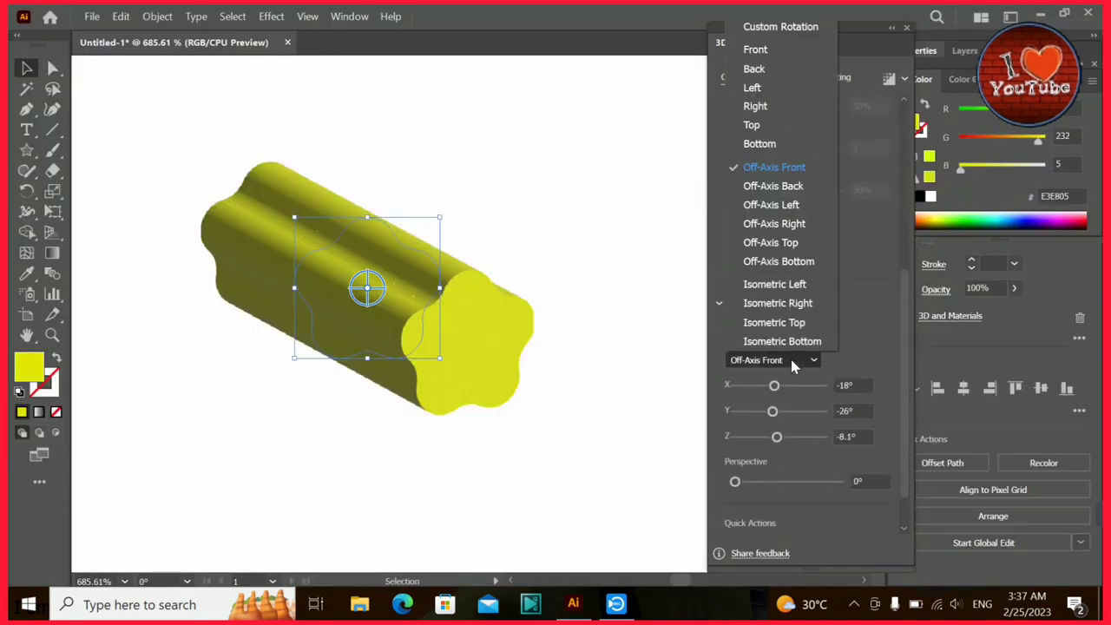
click(775, 321)
key(z)
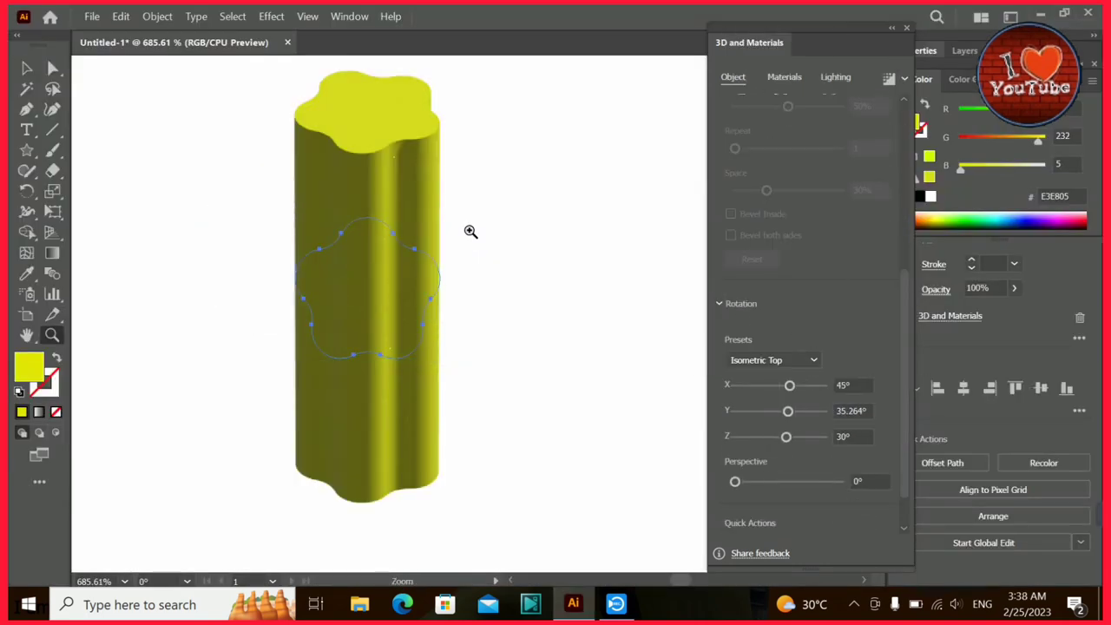
alt+click(436, 272)
alt+click(612, 420)
alt+click(613, 420)
Move the yellow flower column next to the yellow cylinder and zoom in on both.
key(v)
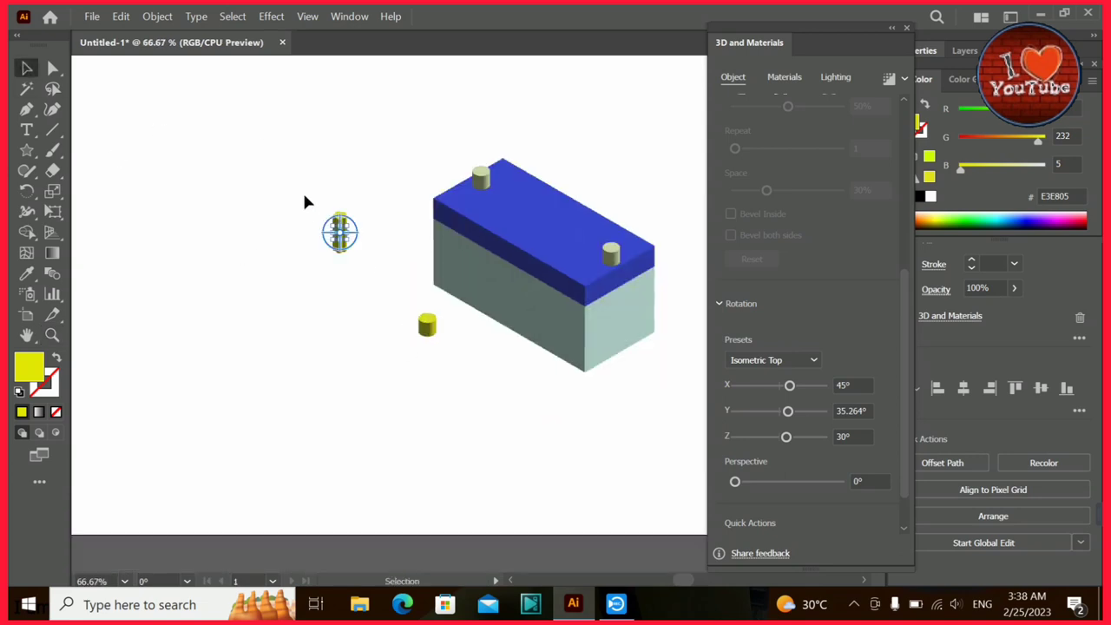
mouse_move(340, 227)
mouse_down()
mouse_move(401, 328)
mouse_move(460, 387)
mouse_up()
click(476, 354)
key(z)
key(v)
click(393, 280)
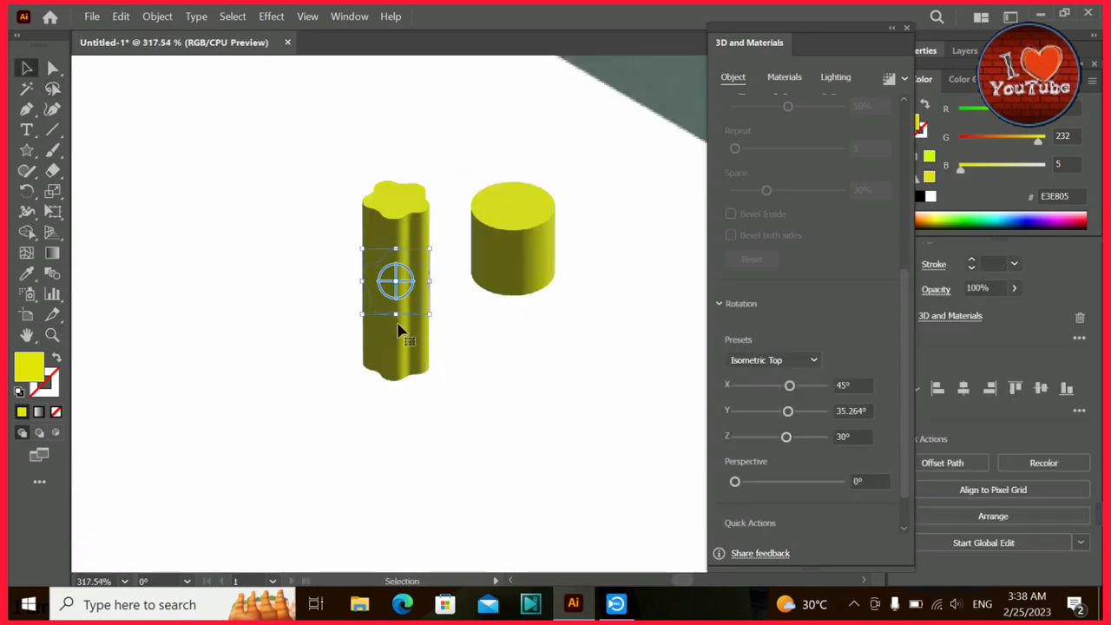
Cut the yellow flower extrusion's 3D depth down to 15 px.
drag(904, 286, 902, 132)
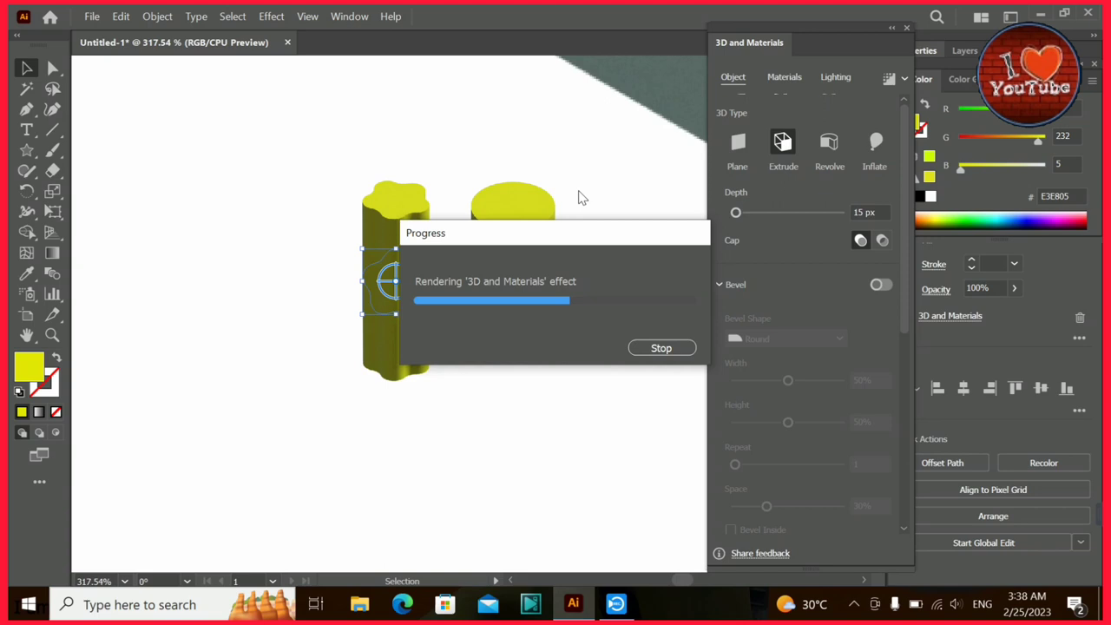
click(512, 235)
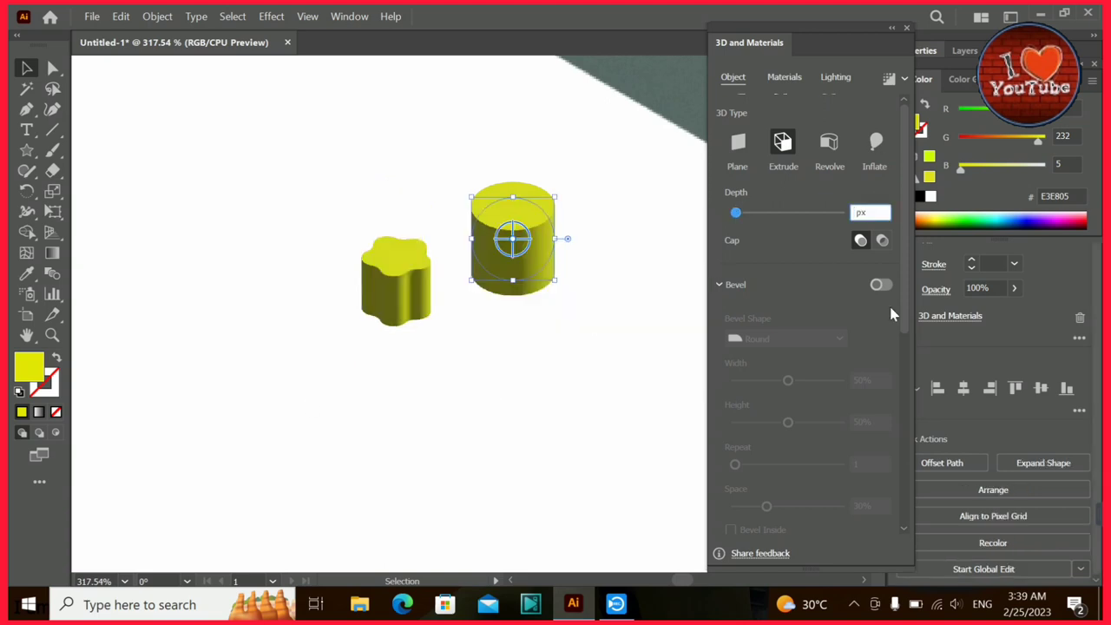
text(5)
key(Return)
scroll(563, 301, up, 5)
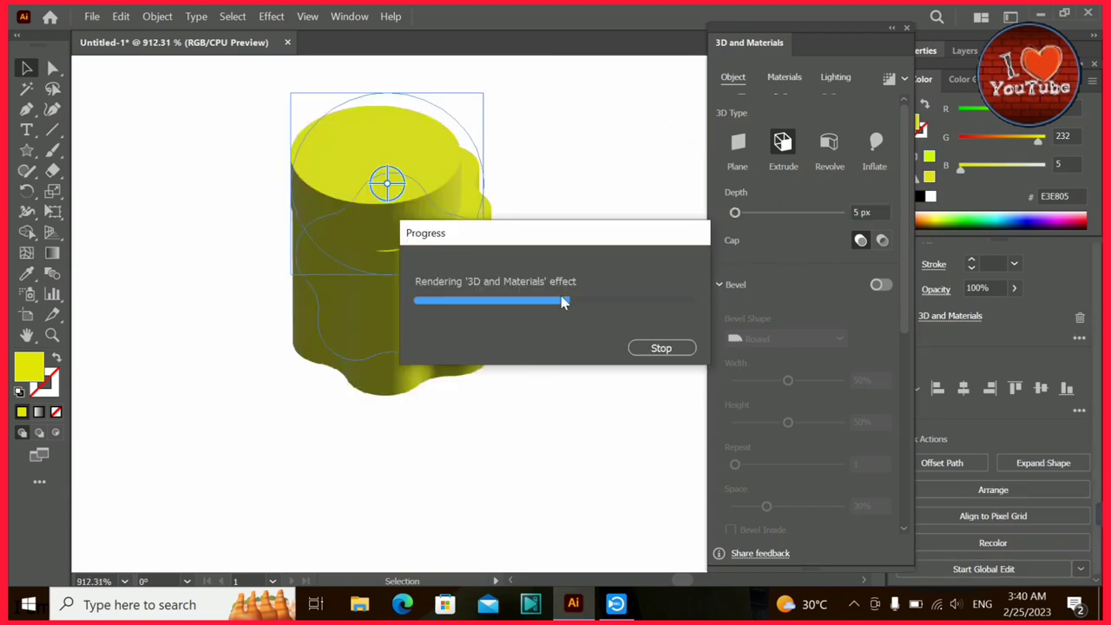
key(ctrl+1)
Place the small yellow flower piece on the blue top beside the left terminal.
click(343, 420)
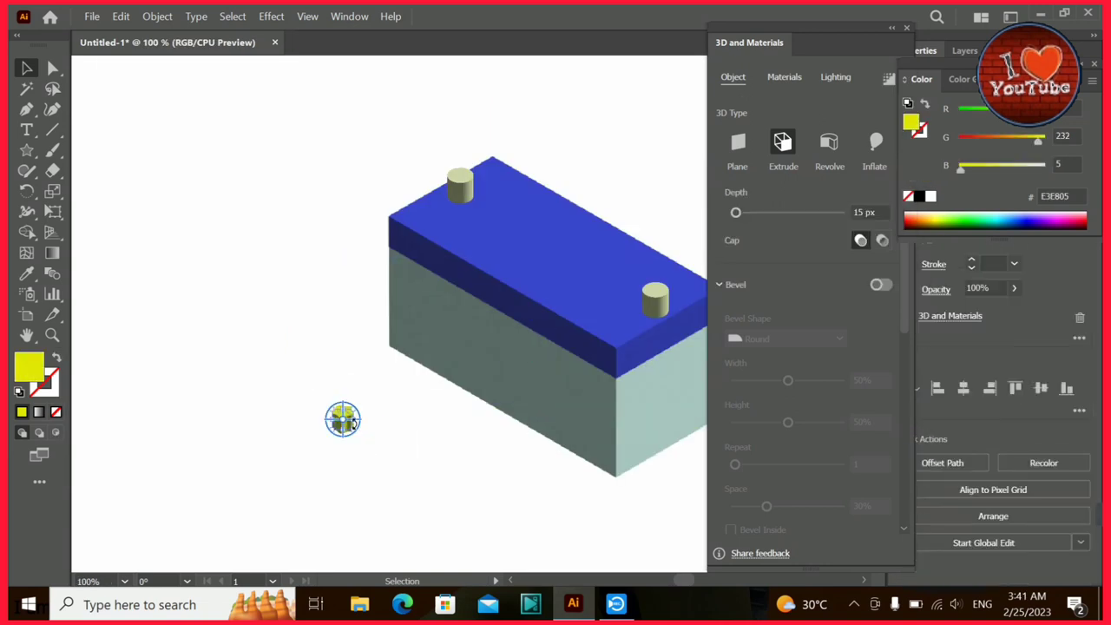
drag(345, 425, 451, 193)
drag(447, 237, 442, 224)
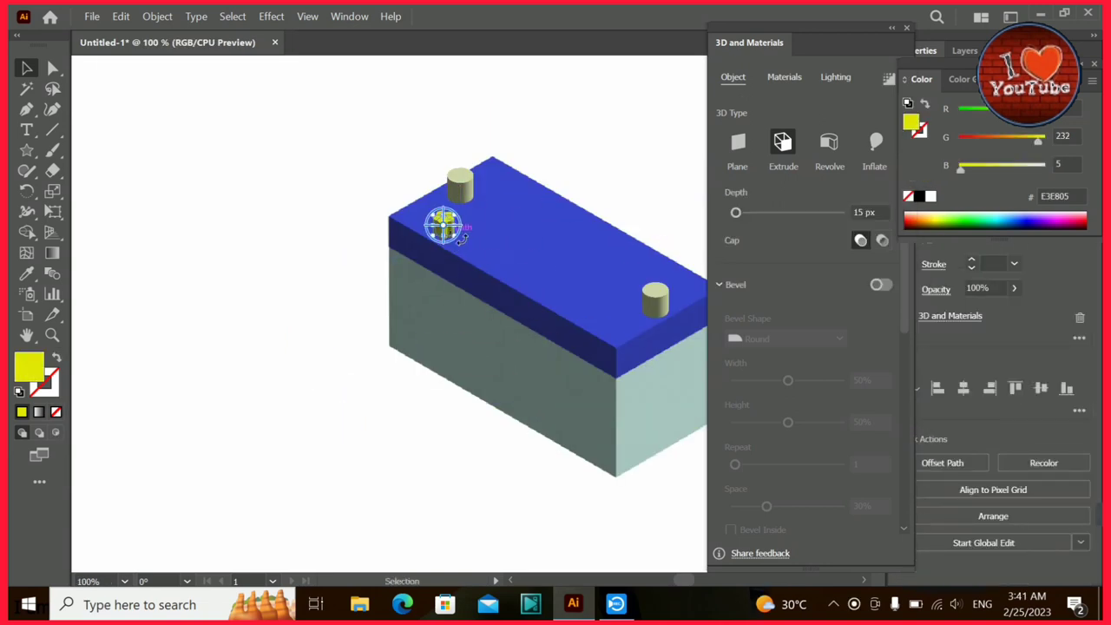
key(z)
drag(390, 129, 629, 492)
click(27, 68)
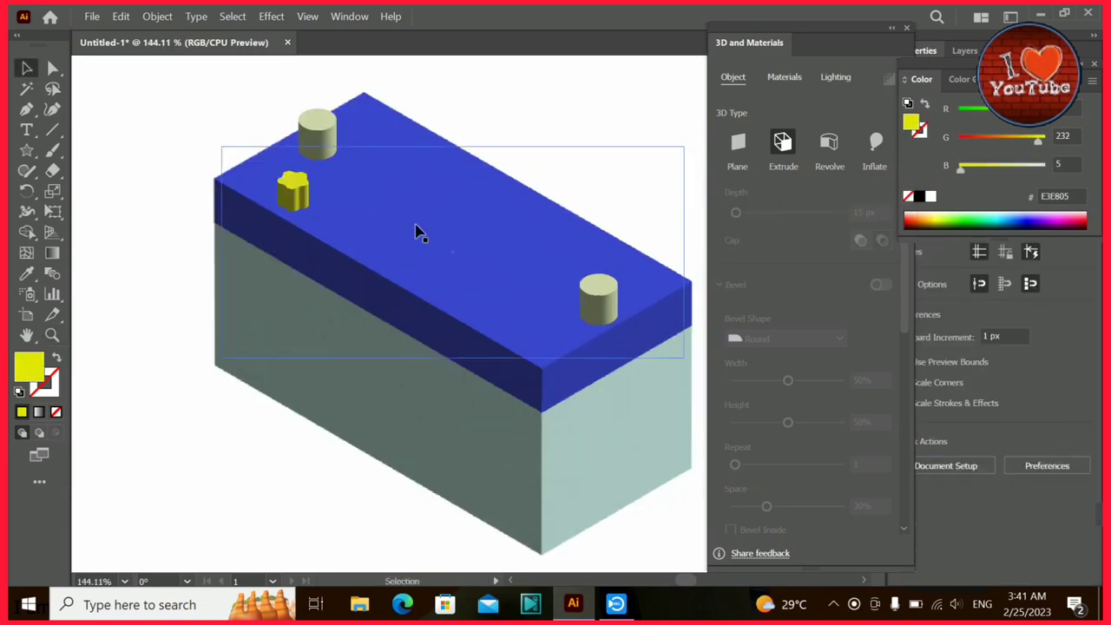
click(292, 189)
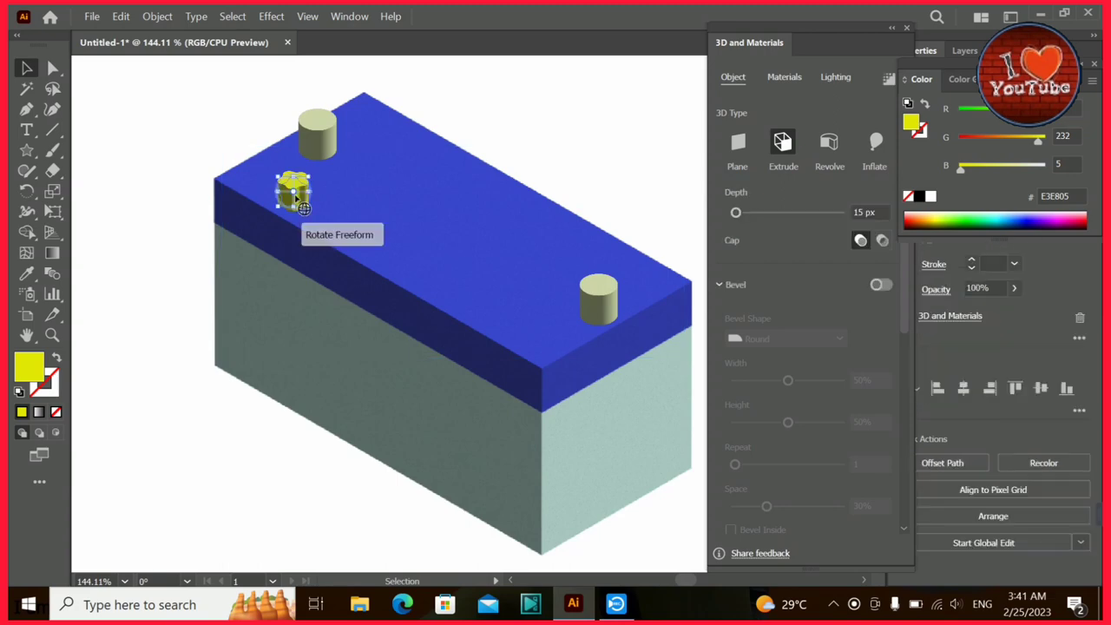
Fill the flower cap with red F70D18 and place copies of it along the top.
double_click(28, 372)
click(574, 193)
key(Escape)
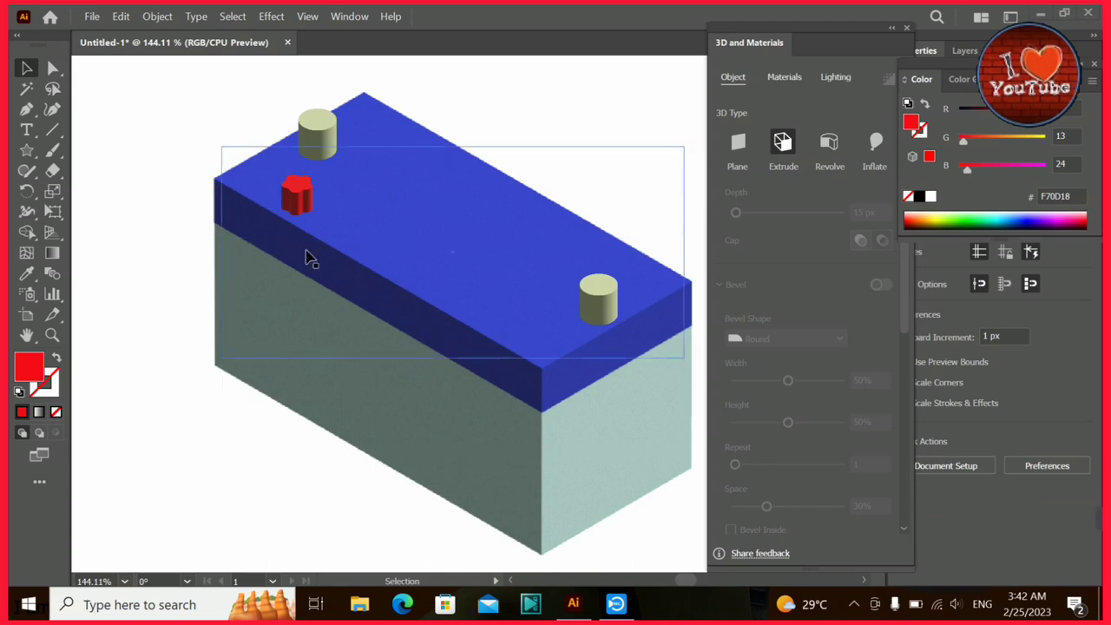
drag(320, 226, 496, 317)
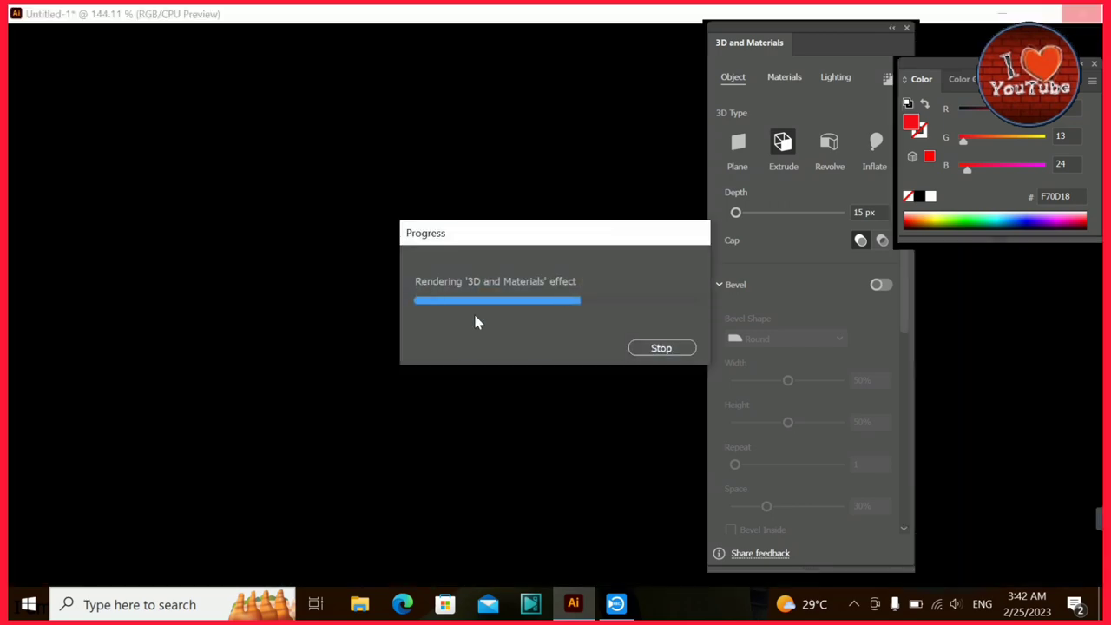
click(180, 340)
Duplicate the row of three red caps into a second diagonal row.
click(386, 249)
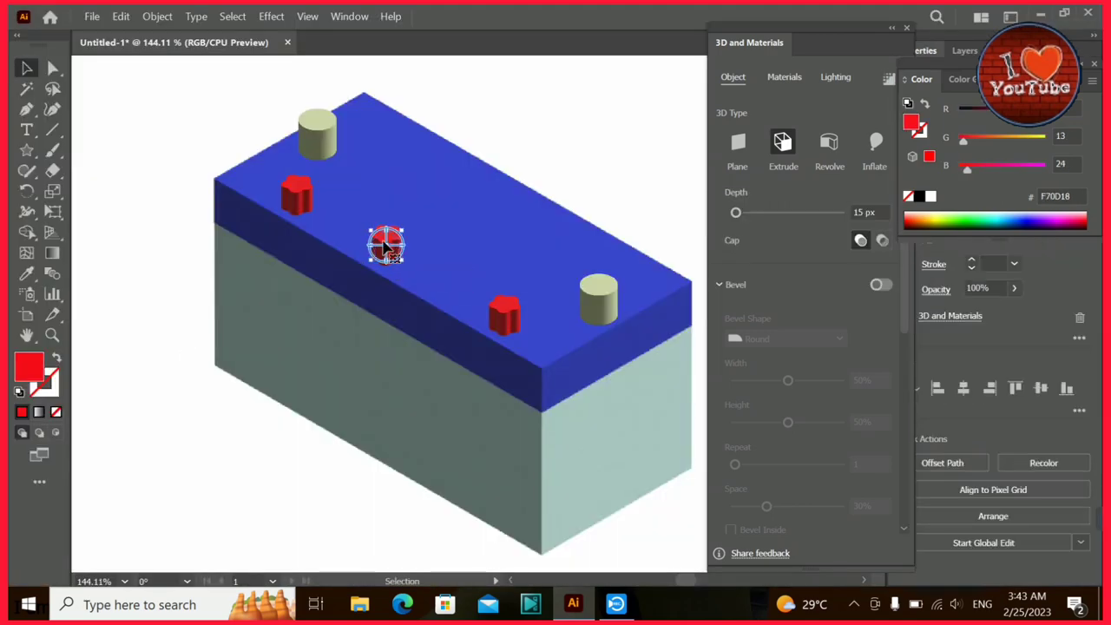
click(197, 419)
click(295, 195)
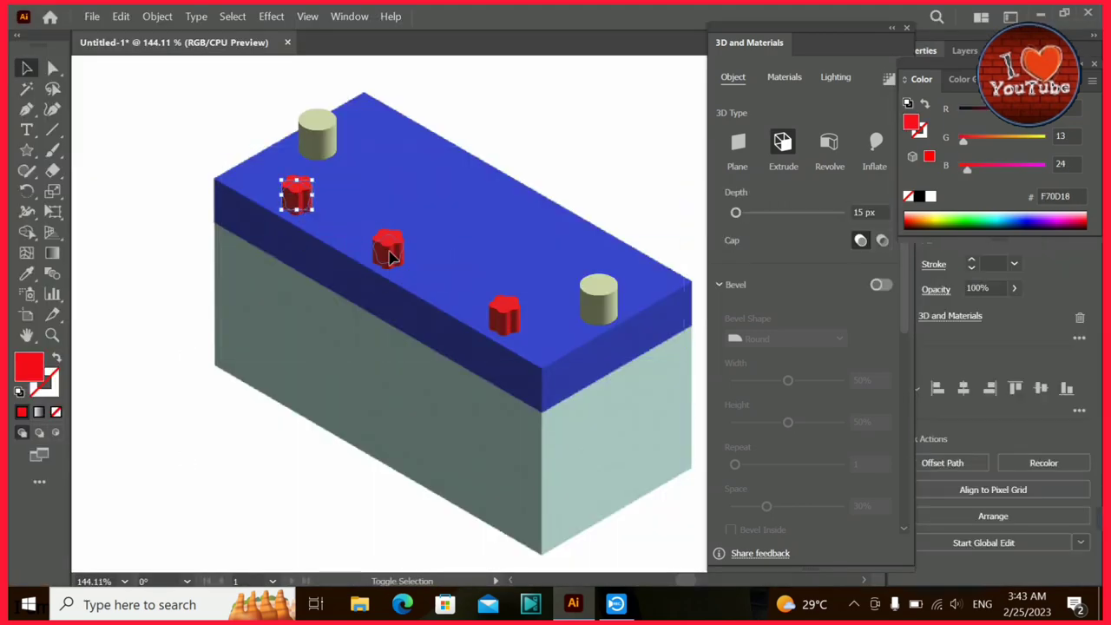
shift+click(387, 248)
shift+click(504, 317)
drag(515, 321, 596, 269)
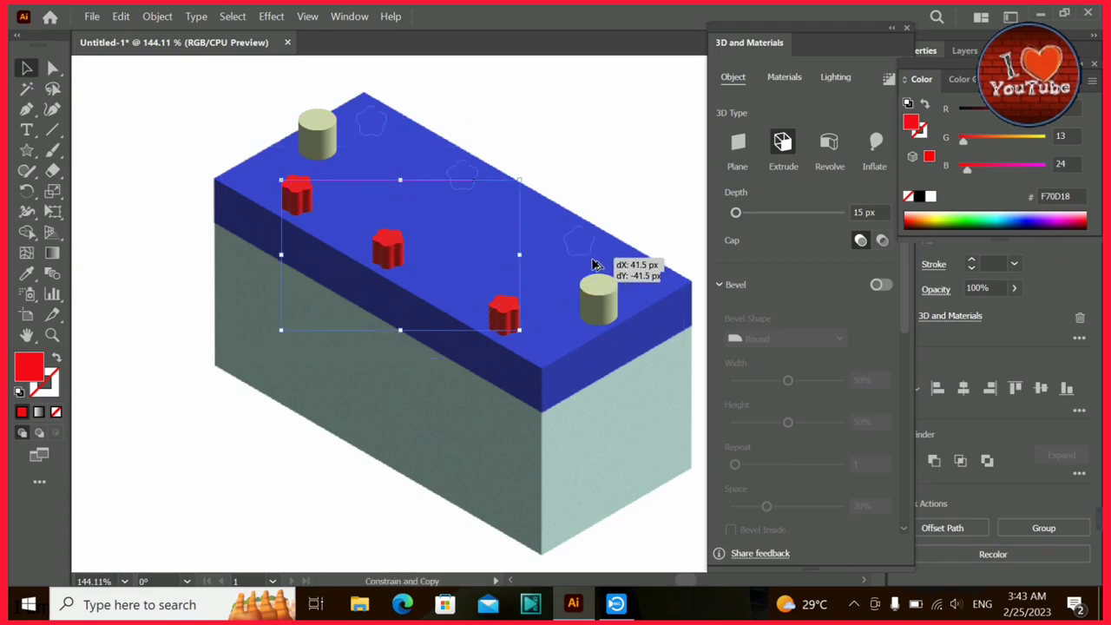
mouse_move(596, 269)
mouse_down()
mouse_move(593, 256)
mouse_move(530, 323)
mouse_move(512, 325)
mouse_up()
click(155, 147)
Select the whole battery and move it up toward the artboard top.
key(ctrl+minus)
key(ctrl+minus)
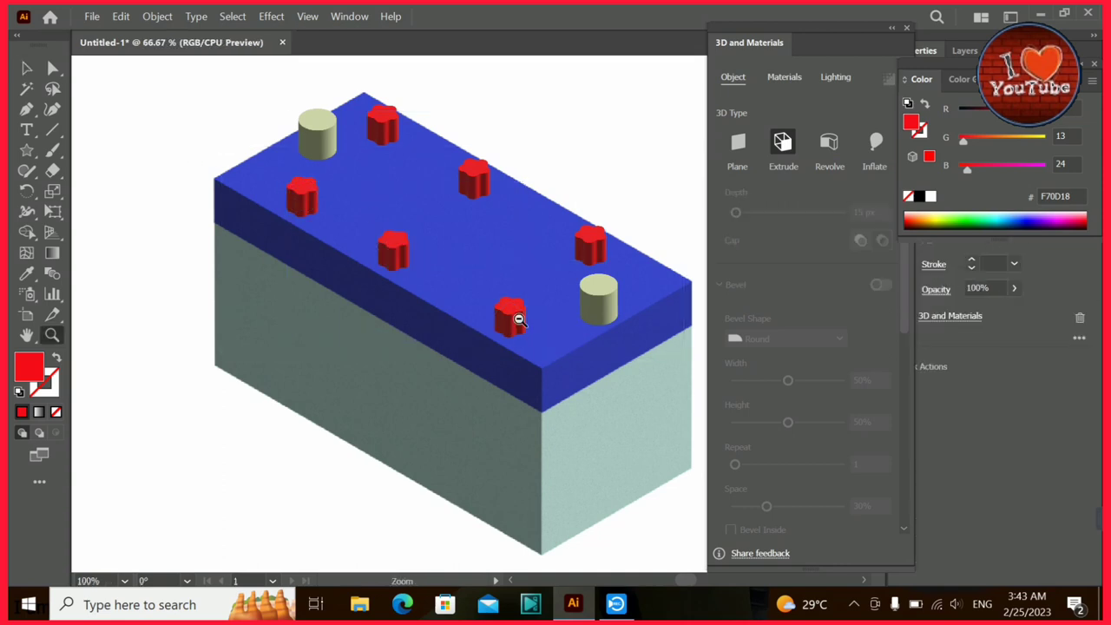
drag(280, 174, 596, 446)
mouse_move(483, 356)
mouse_down()
mouse_move(585, 218)
mouse_move(583, 230)
mouse_up()
Pen-draw a closed, tapering red crescent left of the battery, then shift it up and left.
click(353, 434)
key(p)
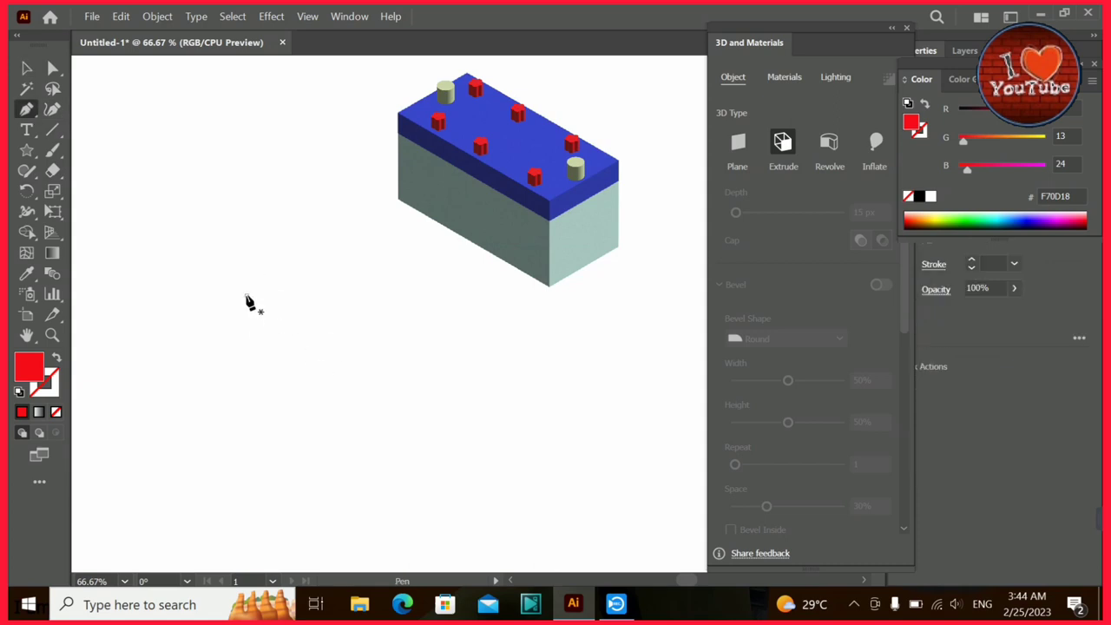
click(246, 297)
click(246, 388)
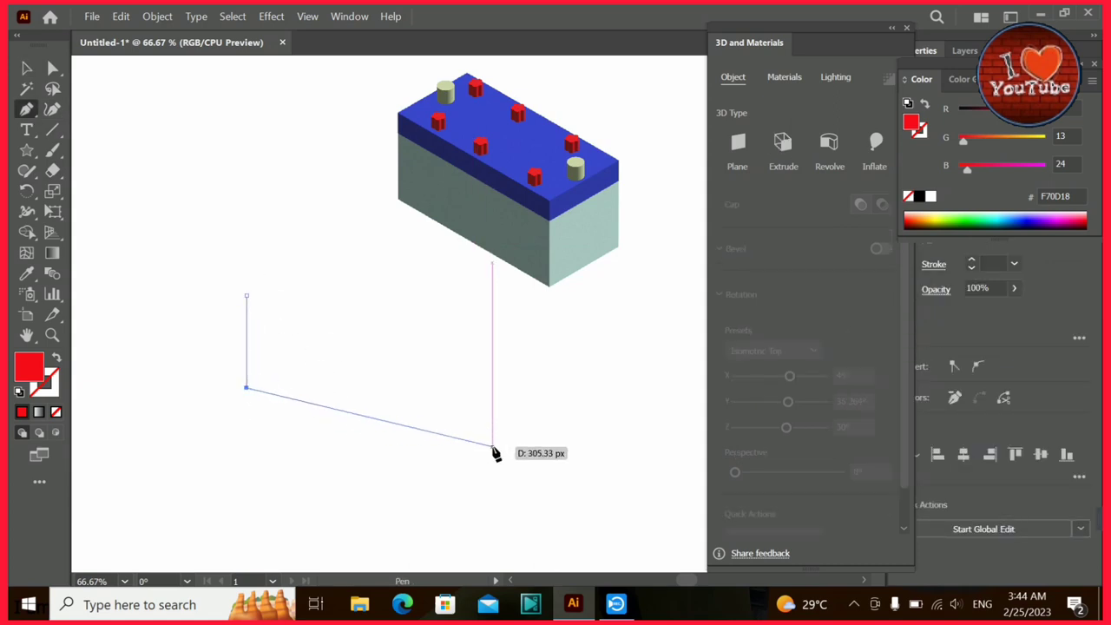
mouse_move(499, 454)
mouse_down()
mouse_move(603, 541)
mouse_move(657, 558)
mouse_up()
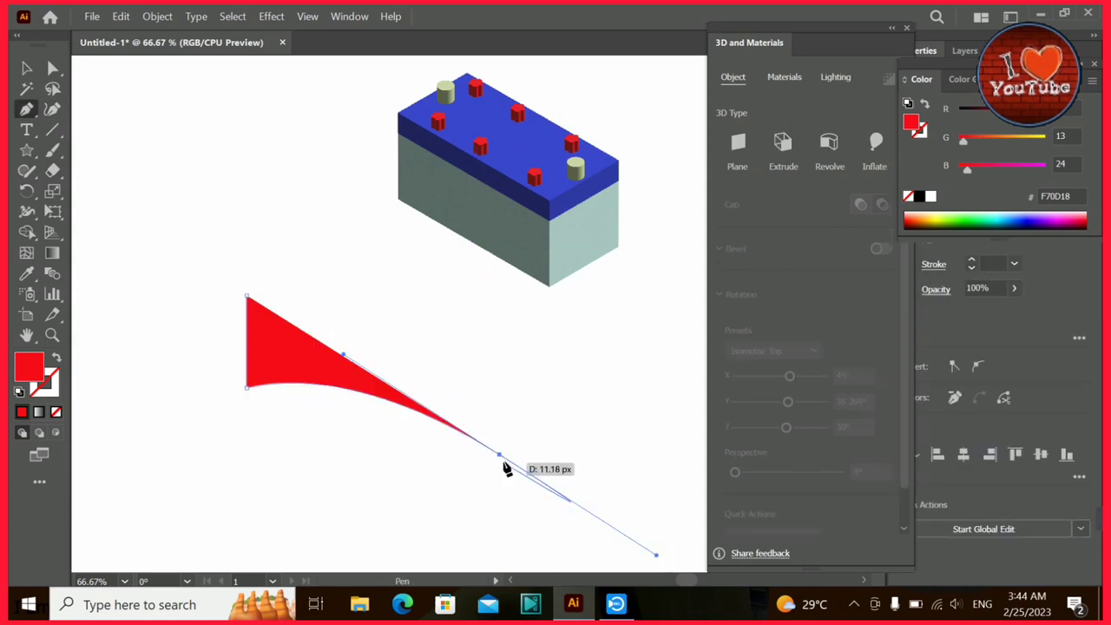
key(ctrl+z)
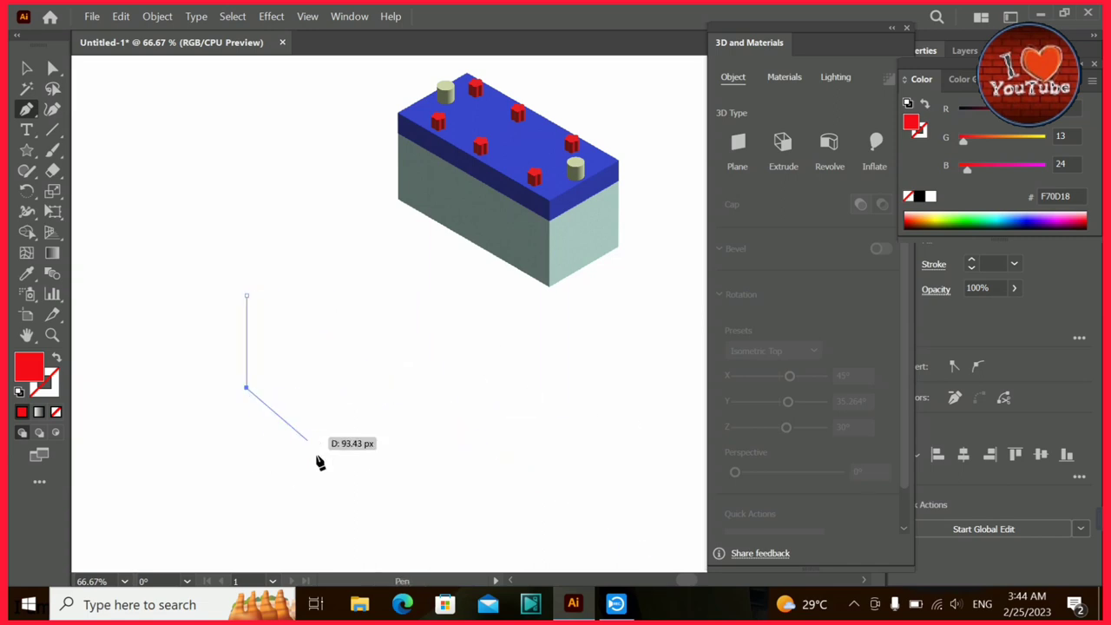
mouse_move(508, 486)
mouse_down()
mouse_move(679, 489)
mouse_move(689, 463)
mouse_up()
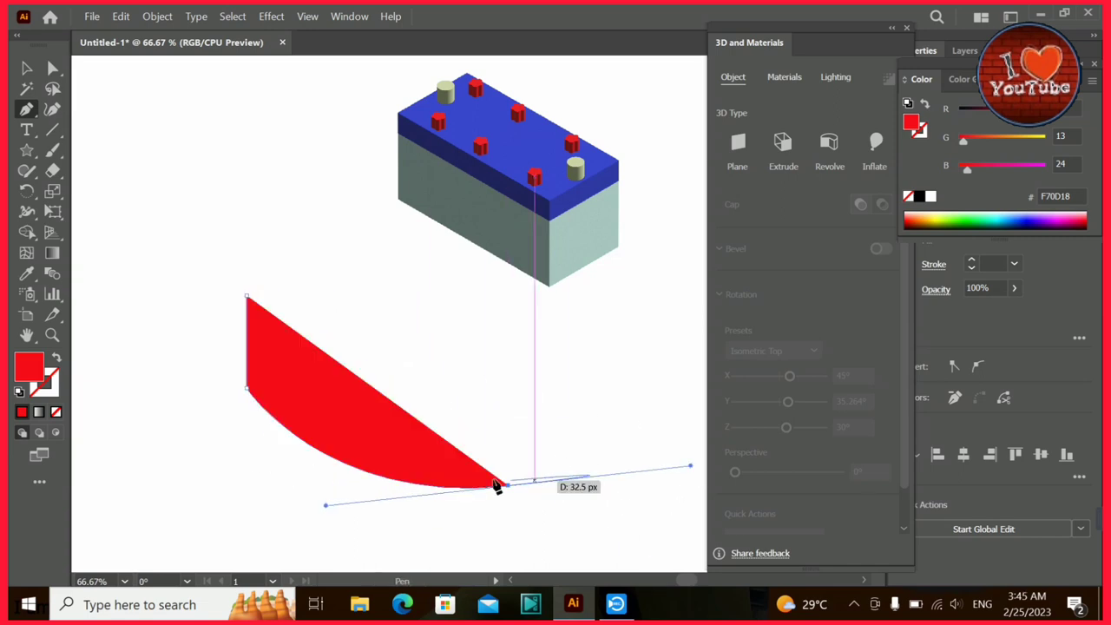
click(507, 486)
click(246, 297)
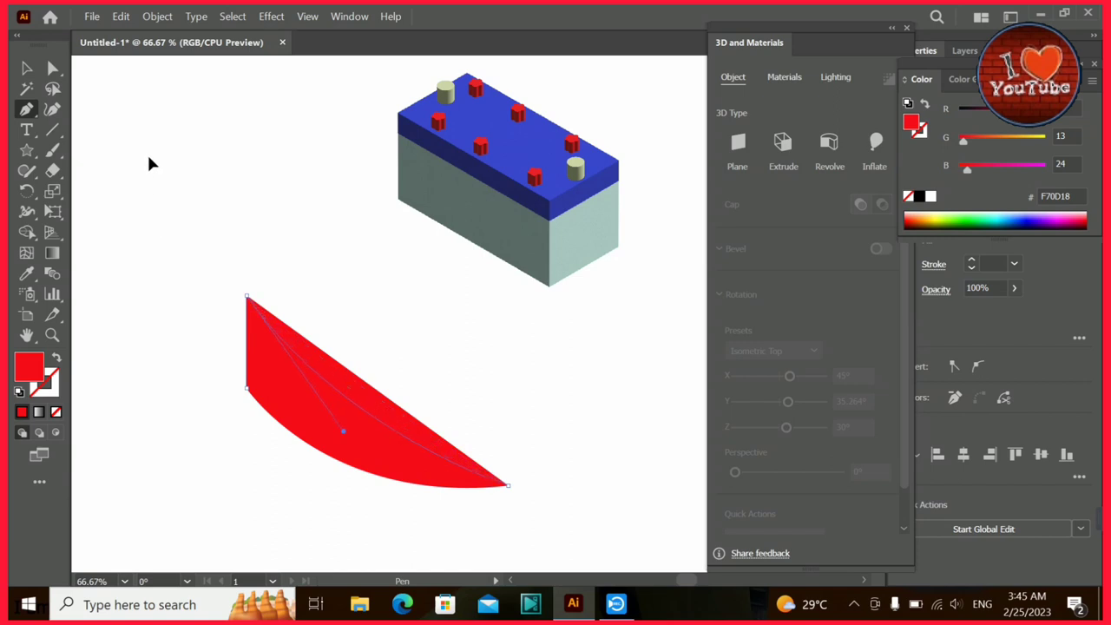
scroll(149, 164, up, 1)
key(v)
drag(301, 475, 217, 340)
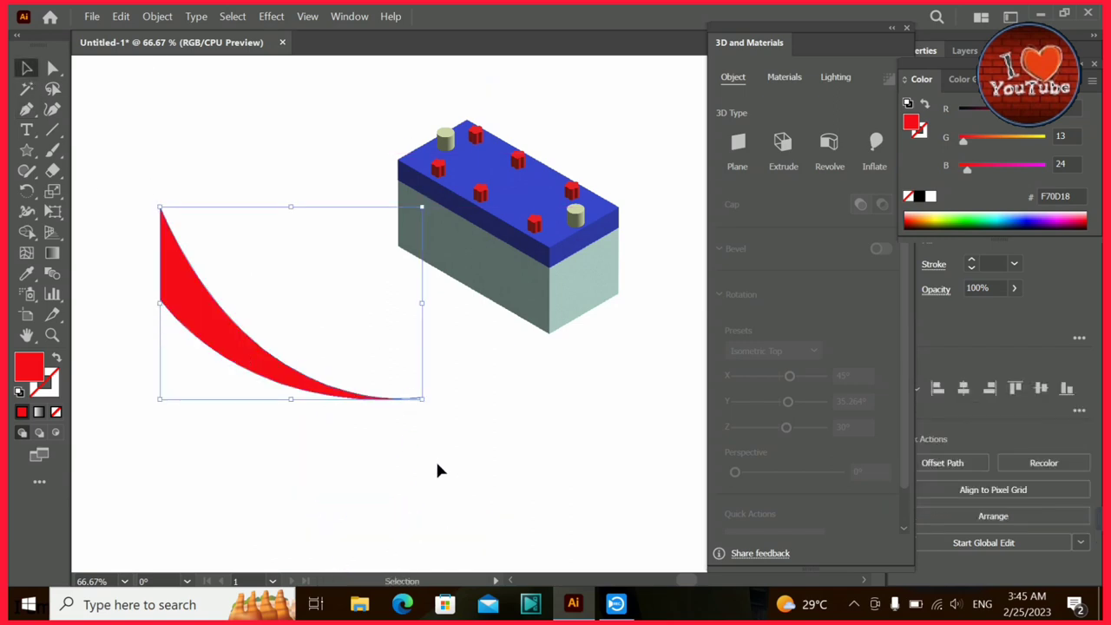
Reflect a copy of the red crescent across the original and give both the 3D Plane effect.
right_click(213, 327)
mouse_move(260, 488)
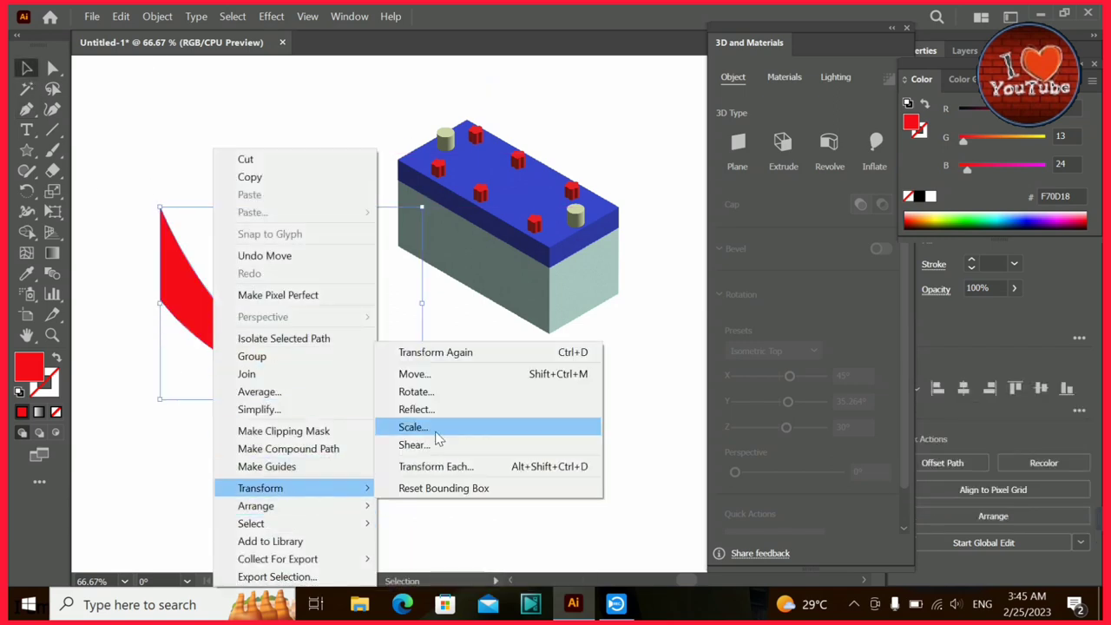
click(436, 410)
click(463, 414)
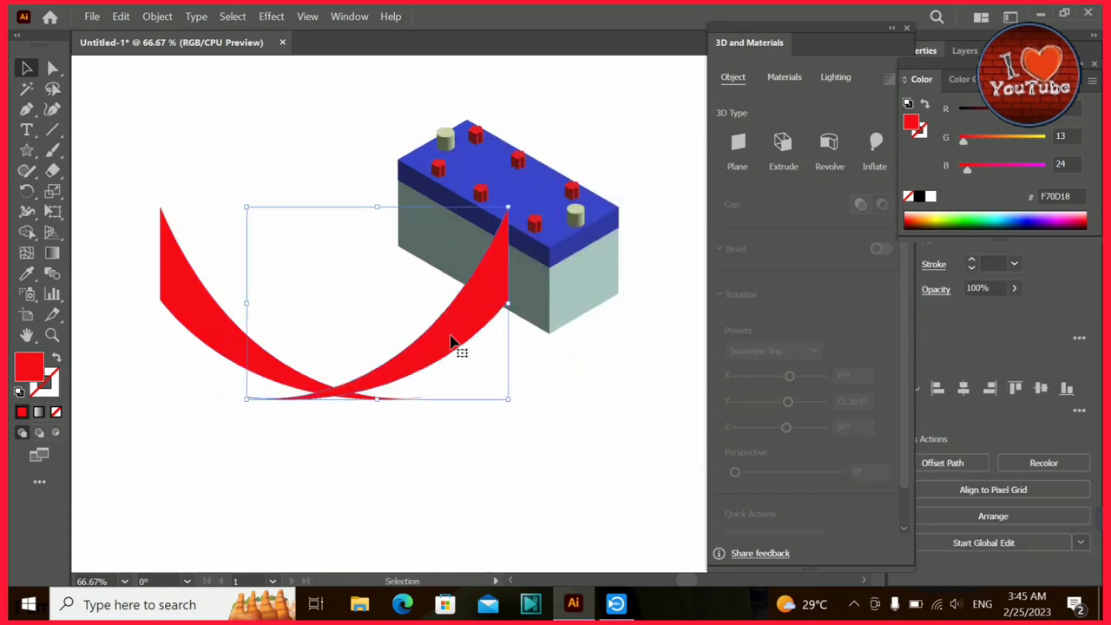
drag(371, 352, 460, 342)
shift+click(191, 323)
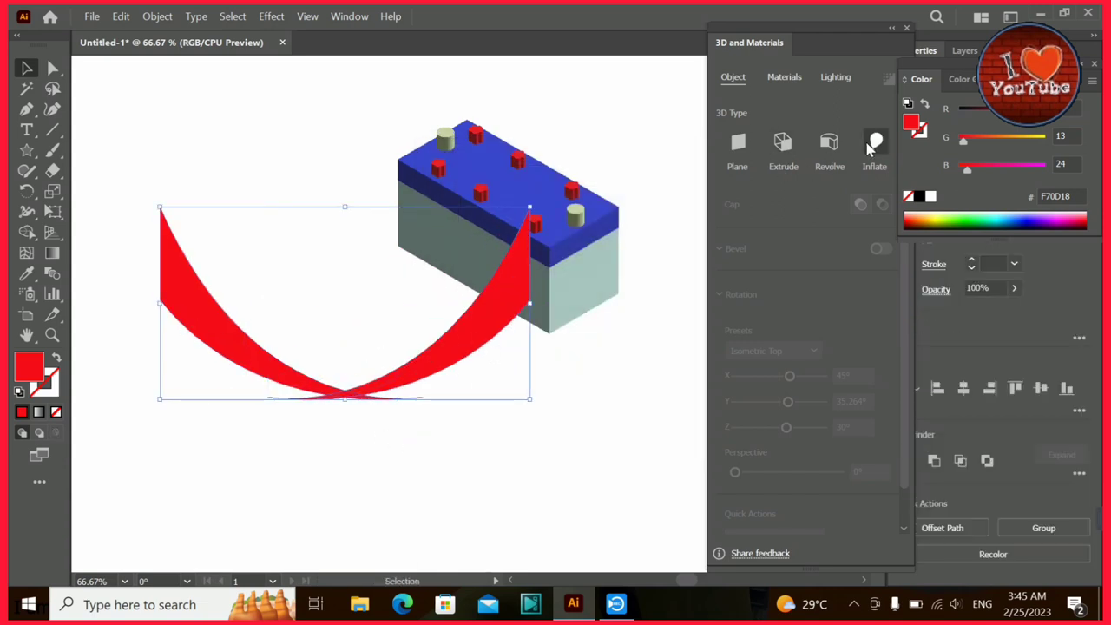
click(737, 143)
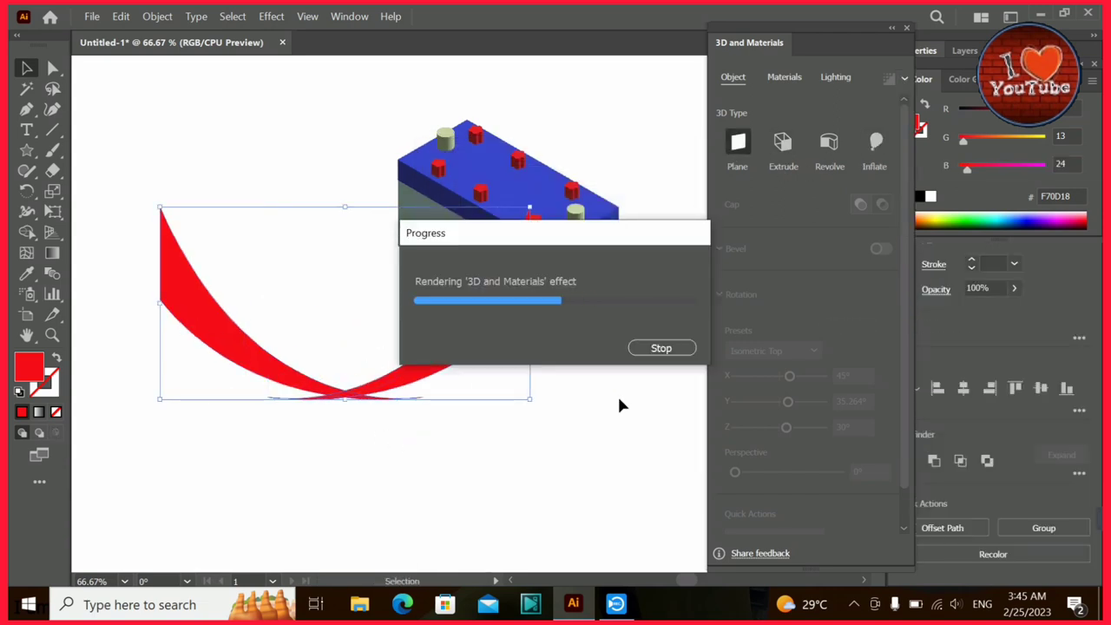
Shorten the red crescent, rotate it about 45° and move it onto the battery's side face.
key(z)
click(355, 97)
key(v)
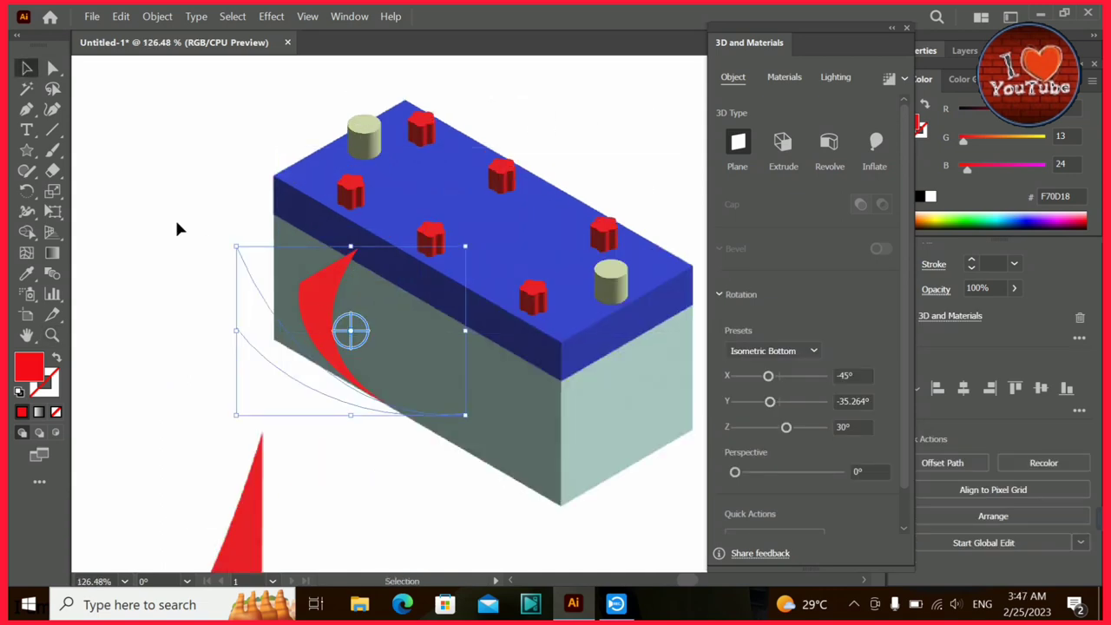
click(176, 228)
click(304, 303)
drag(326, 226, 326, 247)
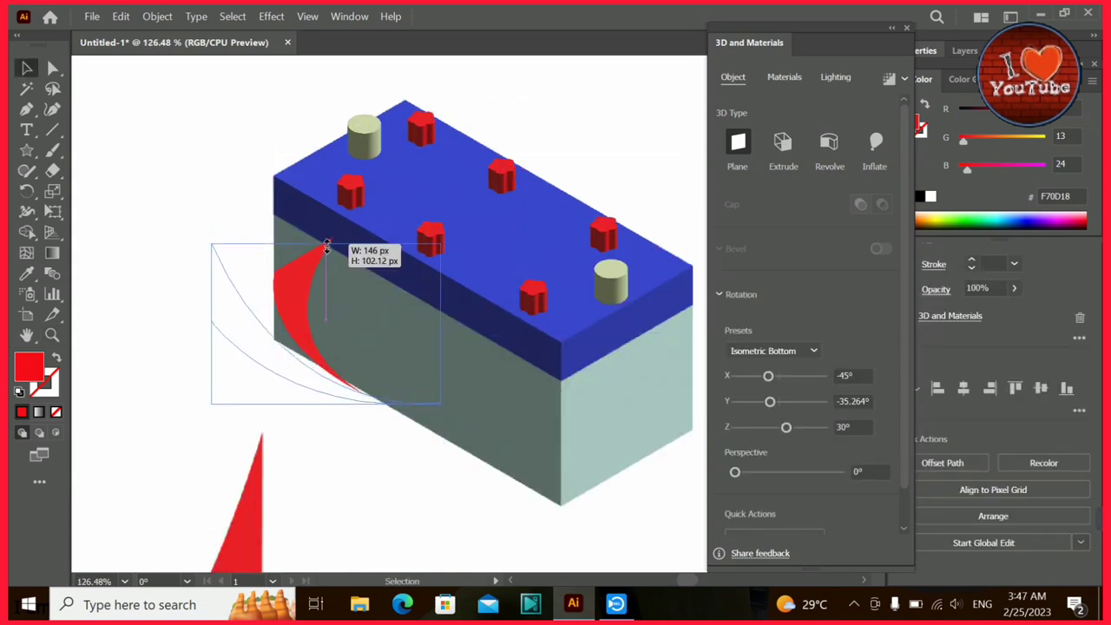
key(a)
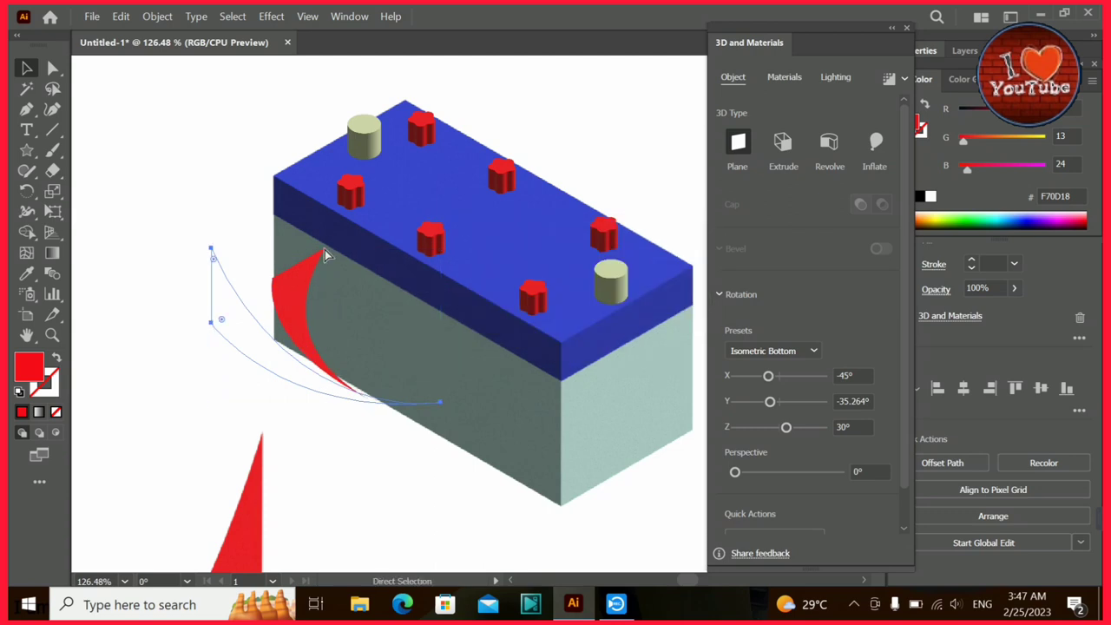
key(v)
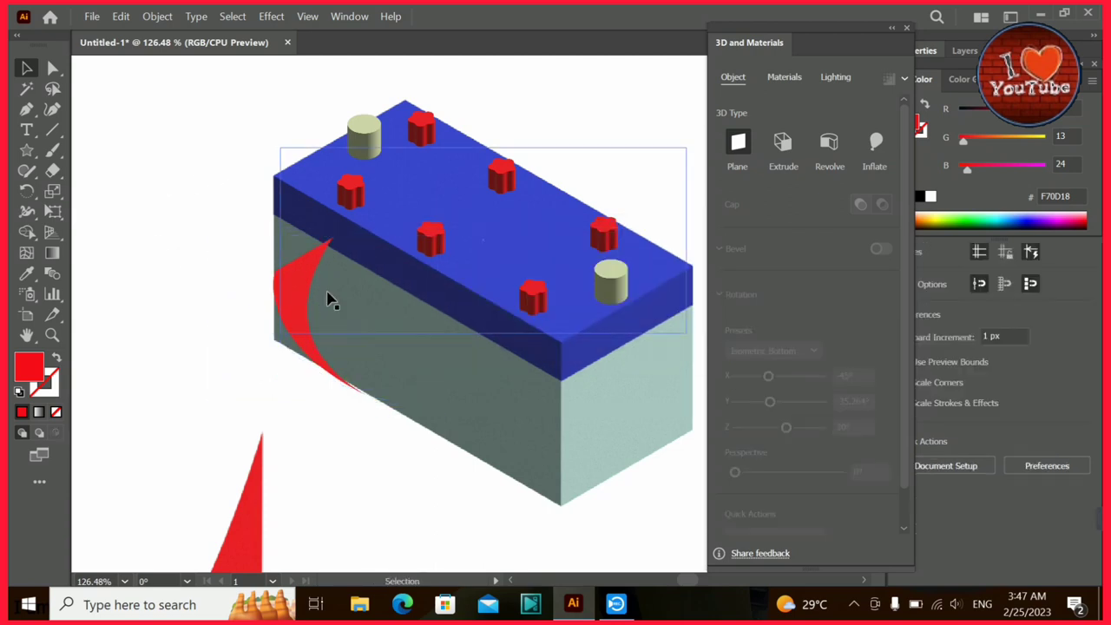
mouse_move(330, 298)
mouse_down()
mouse_move(440, 236)
mouse_move(351, 173)
mouse_up()
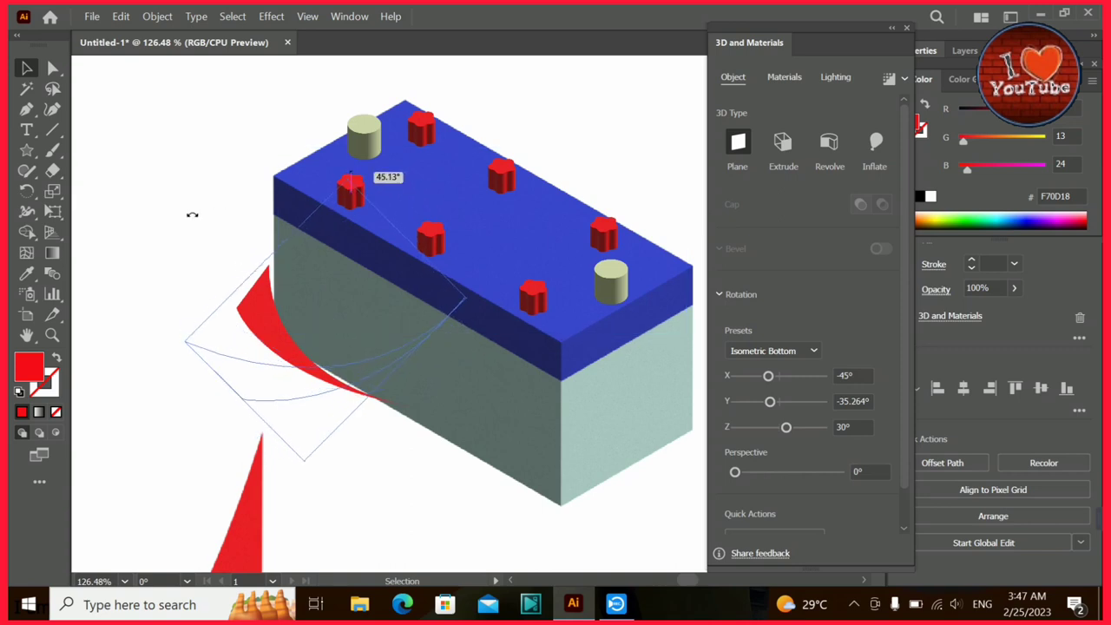
drag(192, 214, 193, 218)
drag(255, 365, 332, 310)
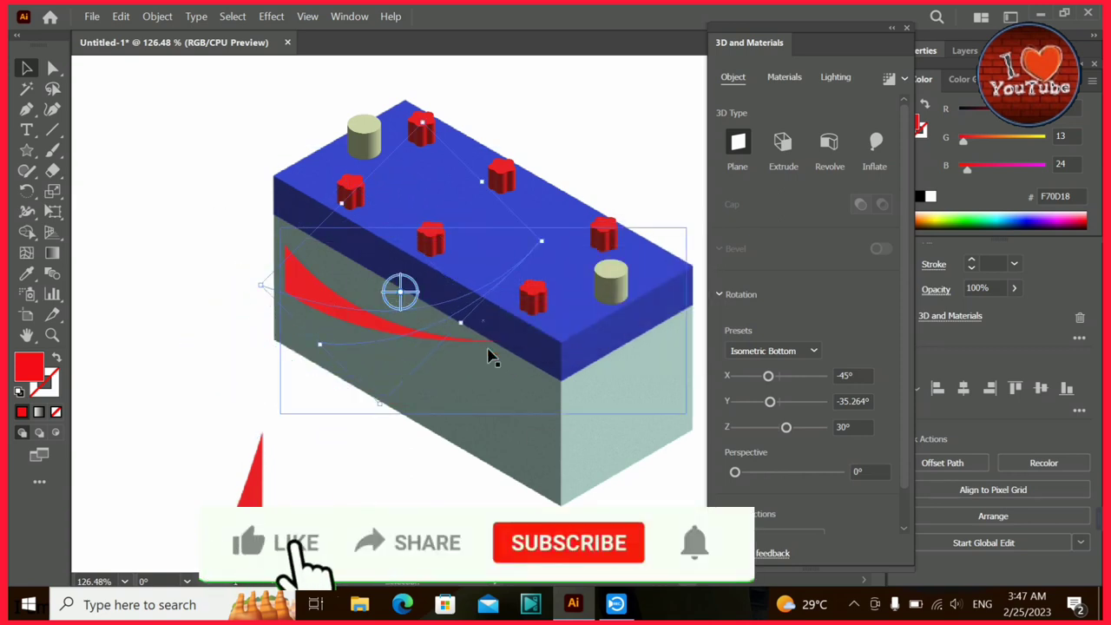
Reshape the crescent's anchors and curve with Direct Selection to fit the side face.
click(208, 265)
click(388, 337)
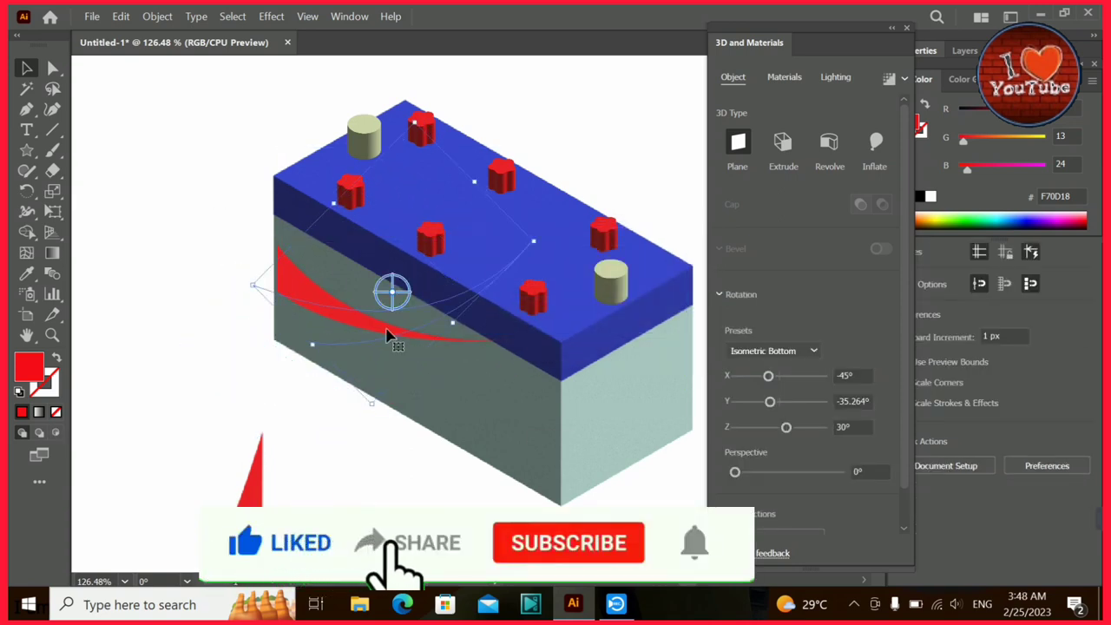
key(a)
mouse_move(533, 241)
mouse_down()
mouse_move(486, 447)
mouse_move(444, 430)
mouse_up()
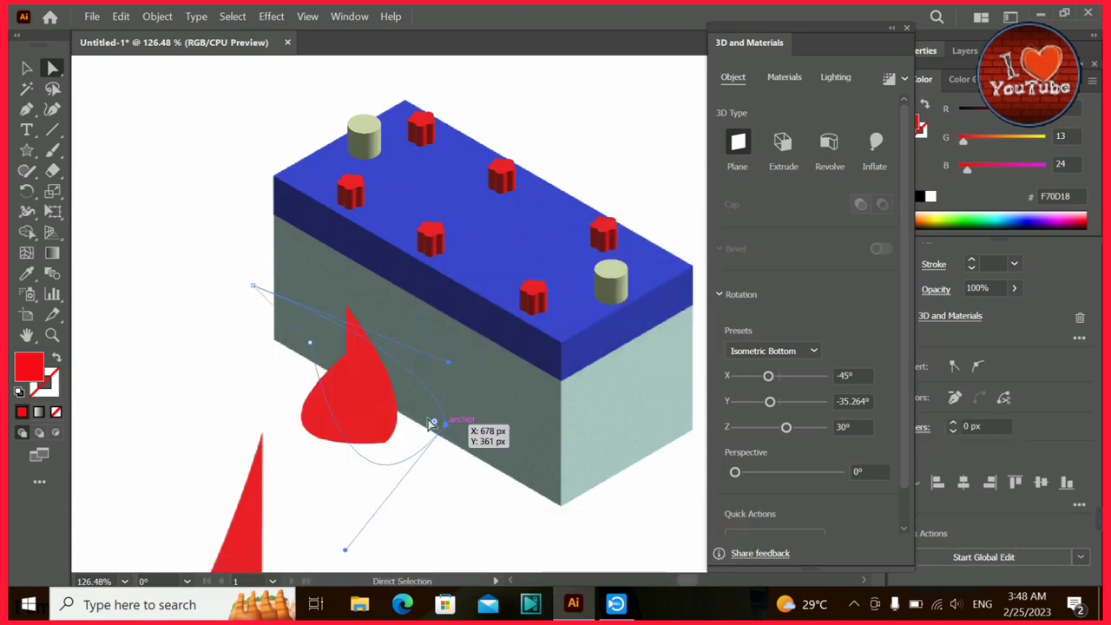
mouse_move(252, 285)
mouse_down()
mouse_move(278, 264)
mouse_move(277, 228)
mouse_up()
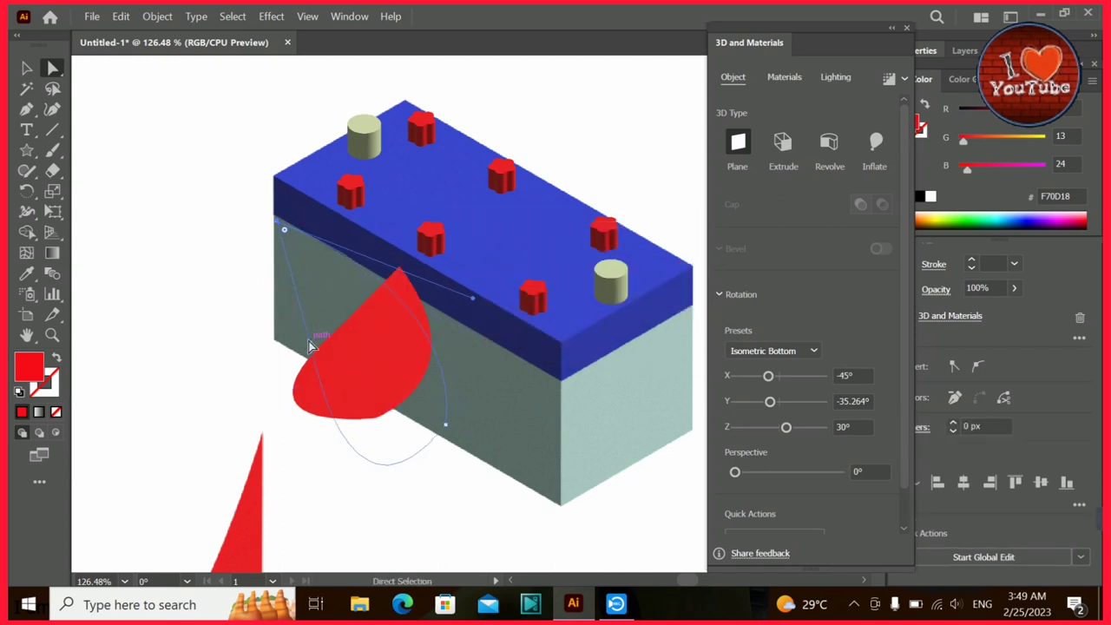
drag(311, 347, 279, 302)
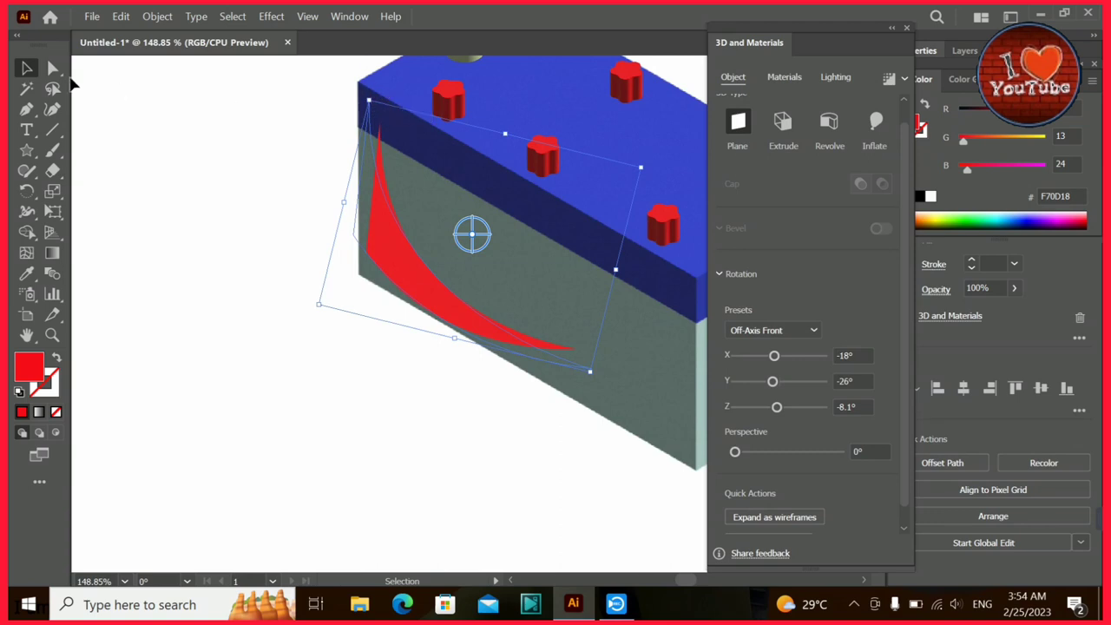
Pull the swoosh's bottom curve handle upward, then make a reflected copy of it.
click(366, 111)
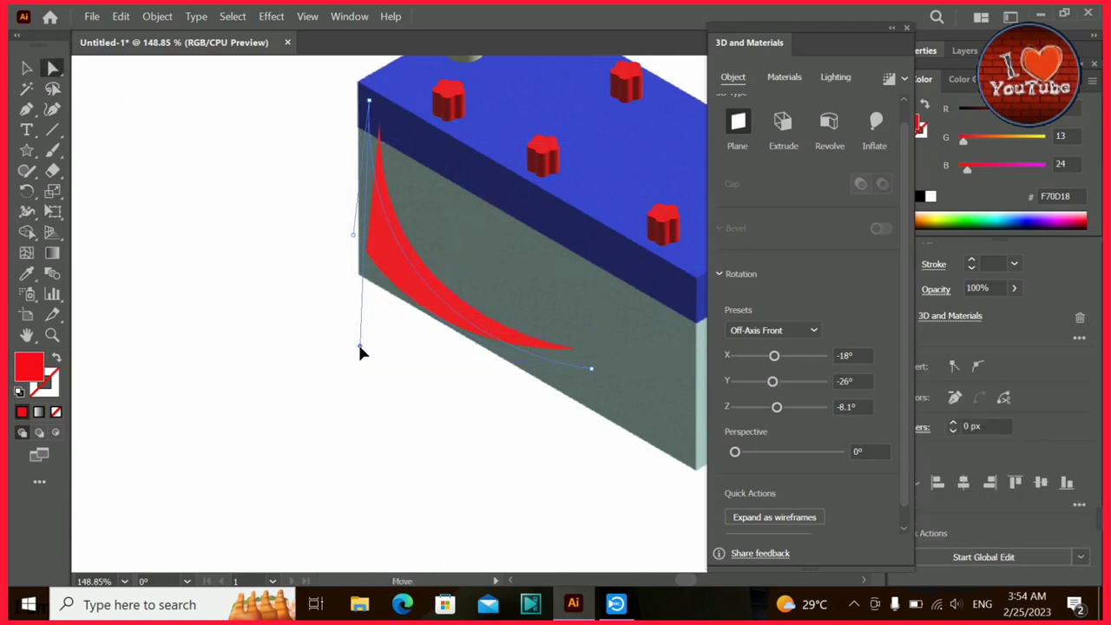
drag(361, 375, 384, 323)
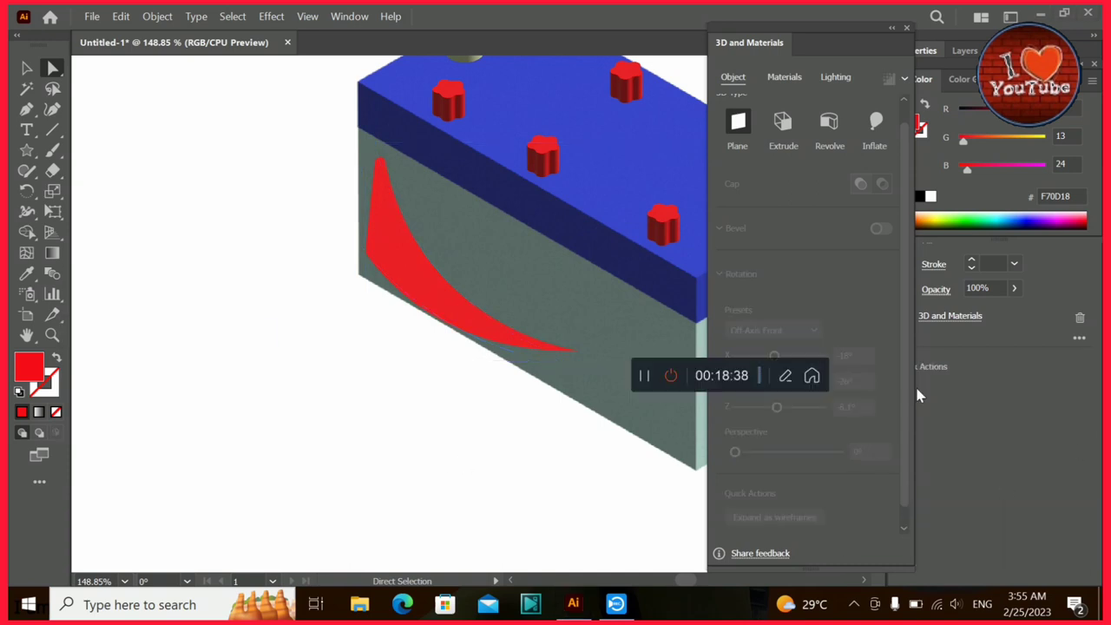
right_click(457, 300)
mouse_move(499, 505)
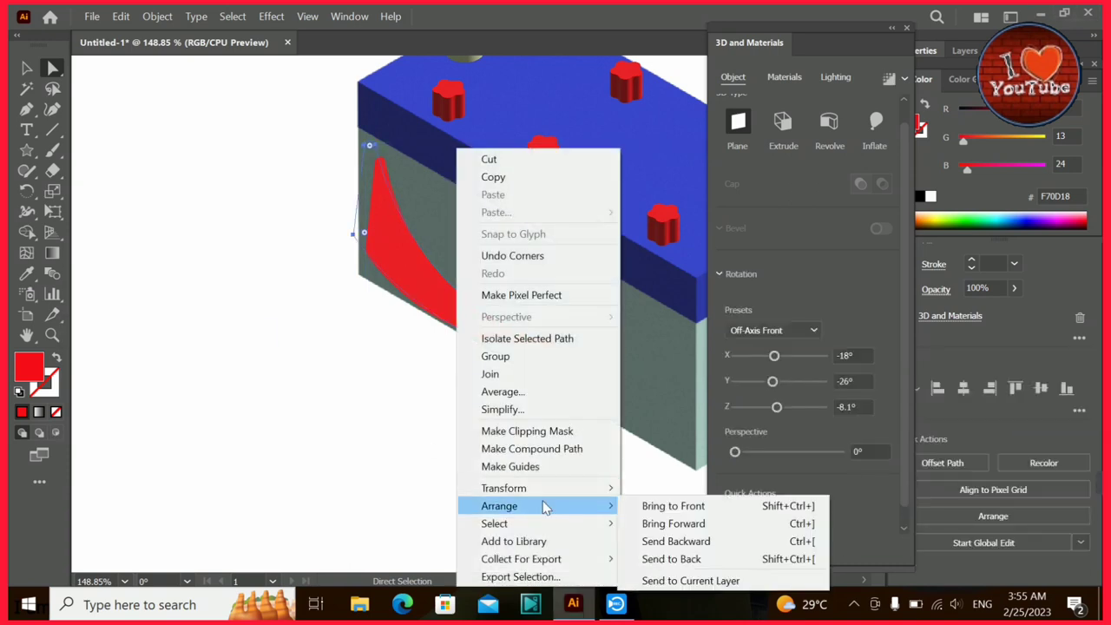
click(690, 392)
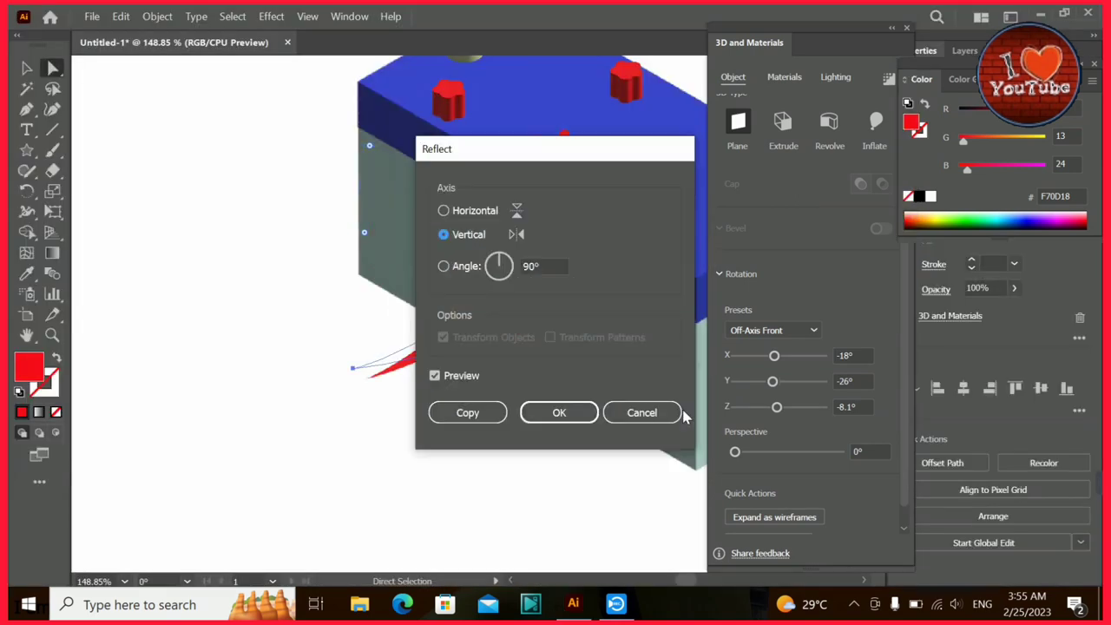
click(558, 411)
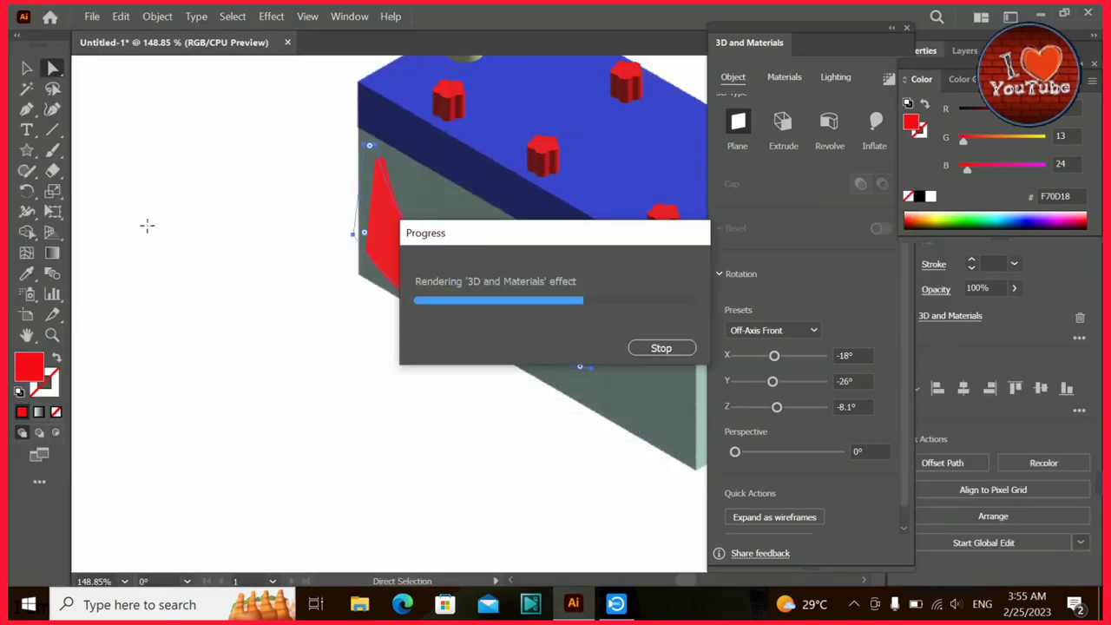
Rotate the reflected swoosh copy and nudge it into position beside the first.
key(v)
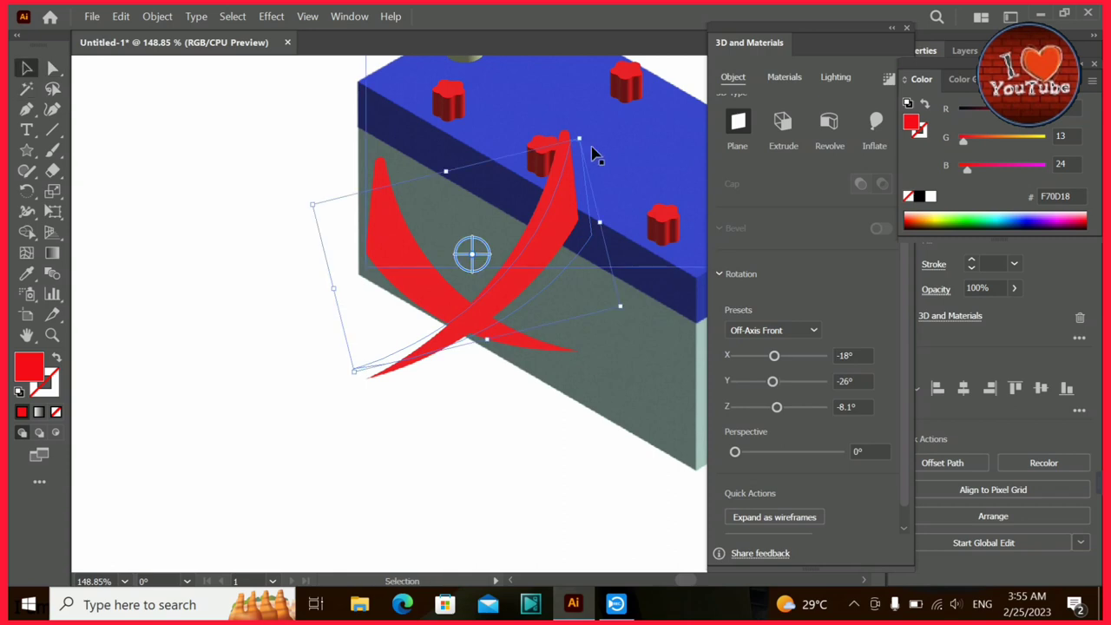
drag(586, 135, 637, 262)
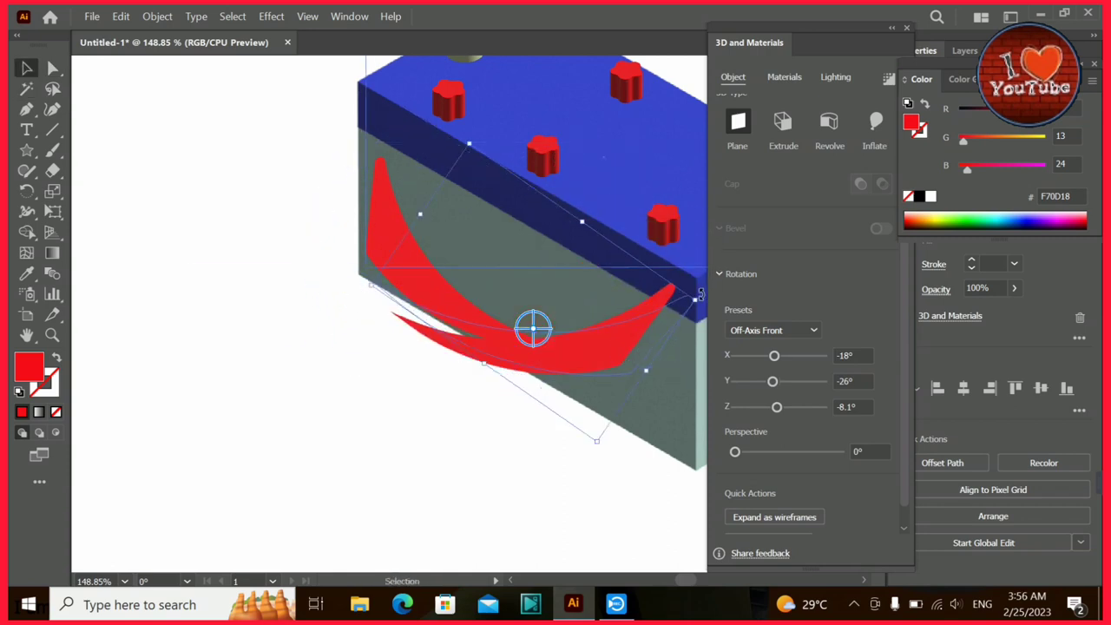
drag(699, 297, 727, 359)
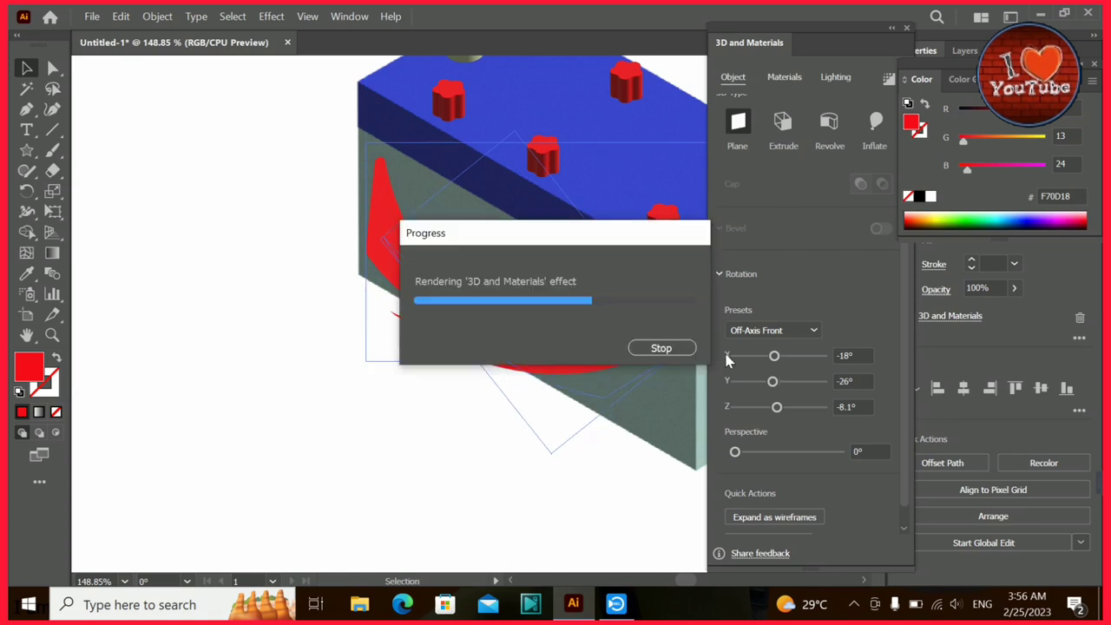
key(z)
alt+click(653, 365)
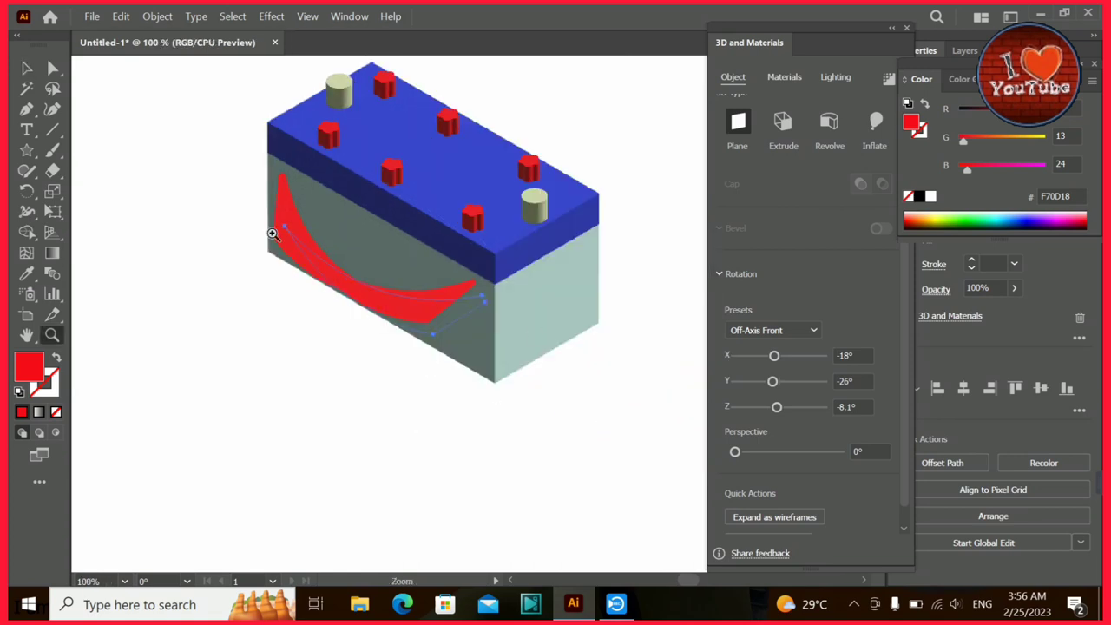
drag(257, 115, 570, 506)
key(v)
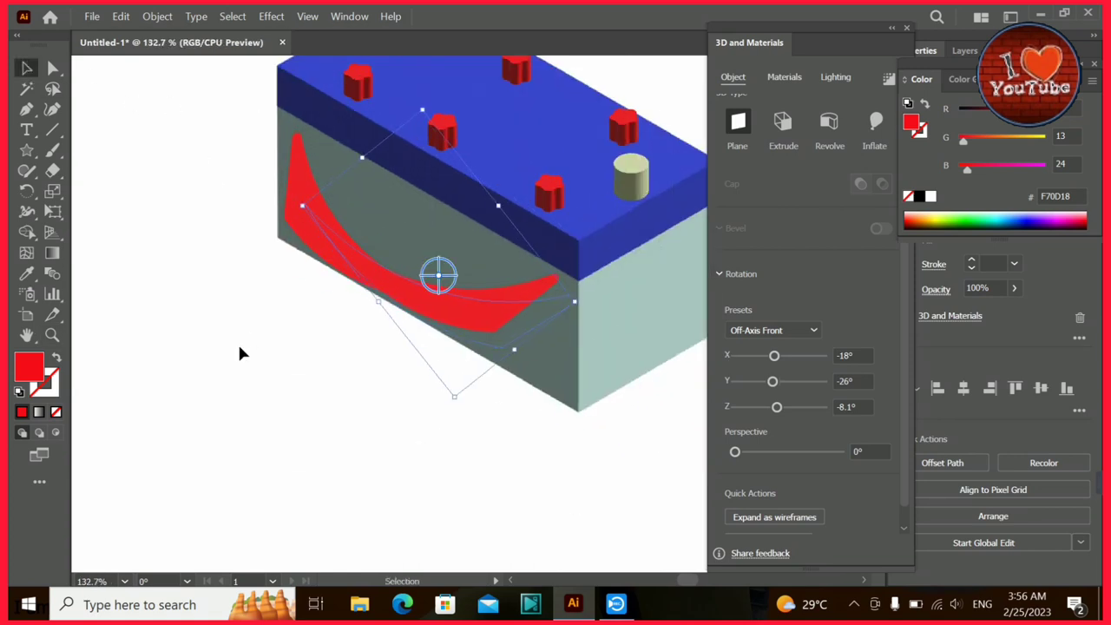
key(Right)
drag(598, 301, 578, 337)
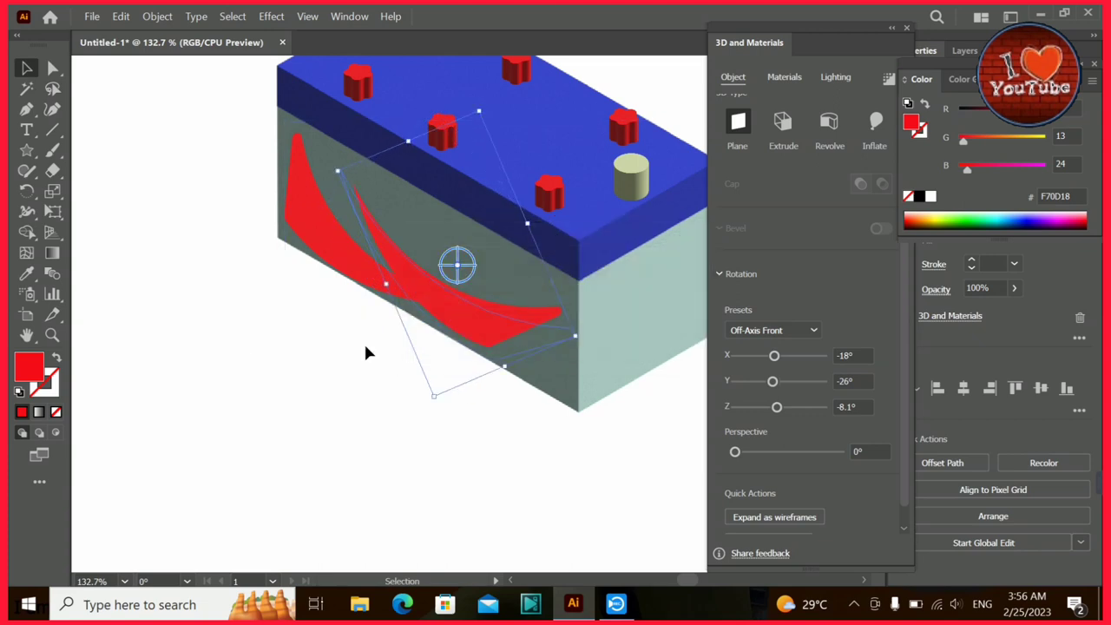
Rotate the second swoosh into place and reshape its curve at an anchor.
key(ctrl+shift+a)
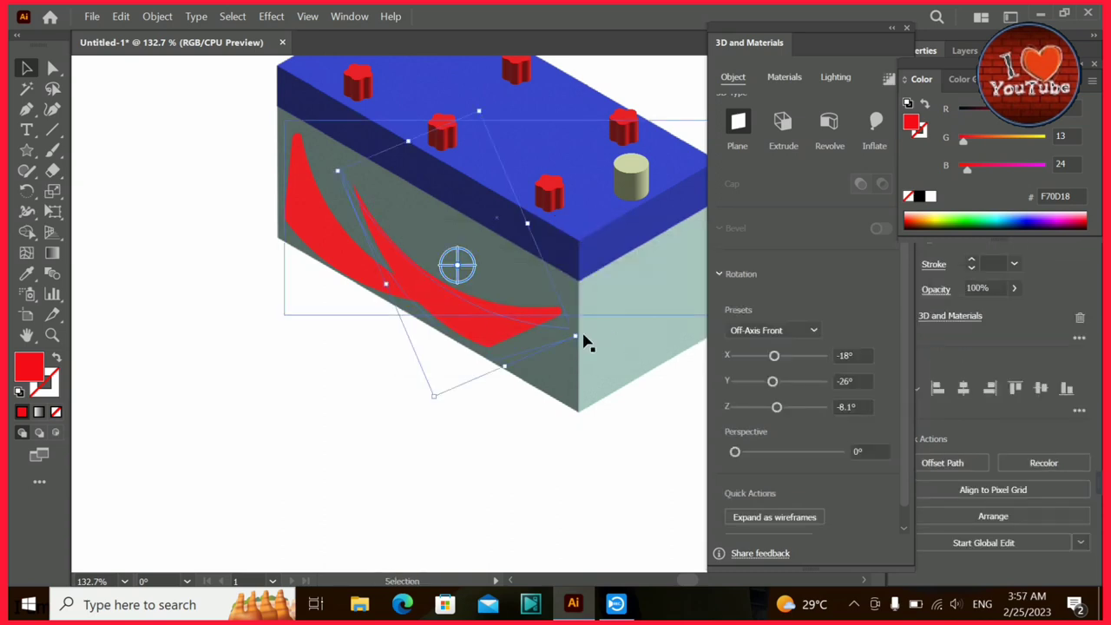
mouse_move(308, 353)
mouse_down()
mouse_move(367, 277)
mouse_move(484, 327)
mouse_up()
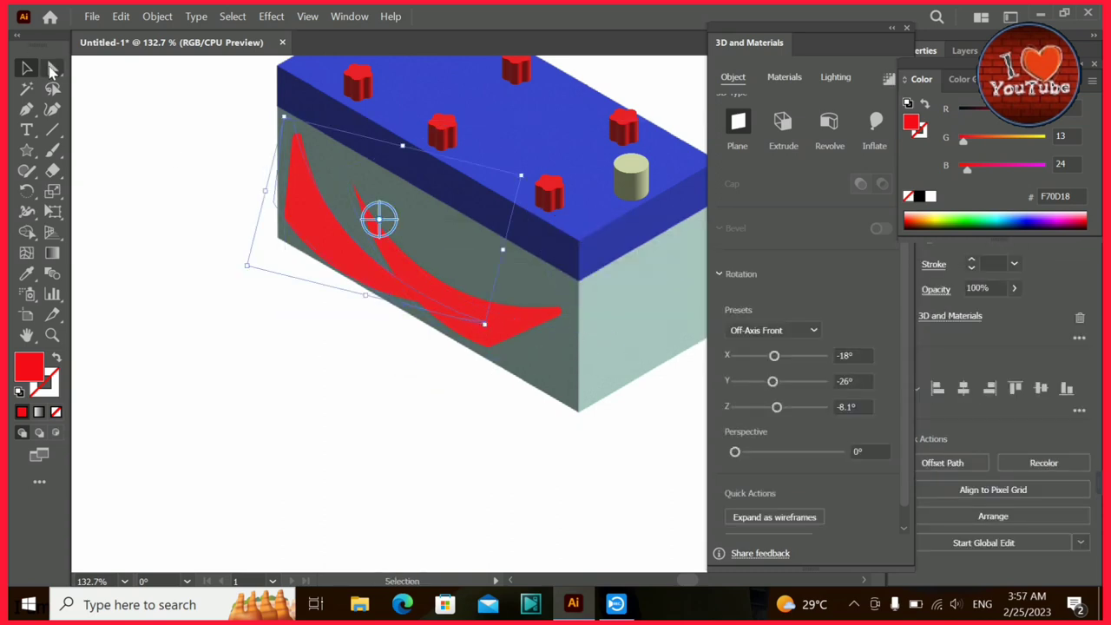
click(50, 68)
click(483, 321)
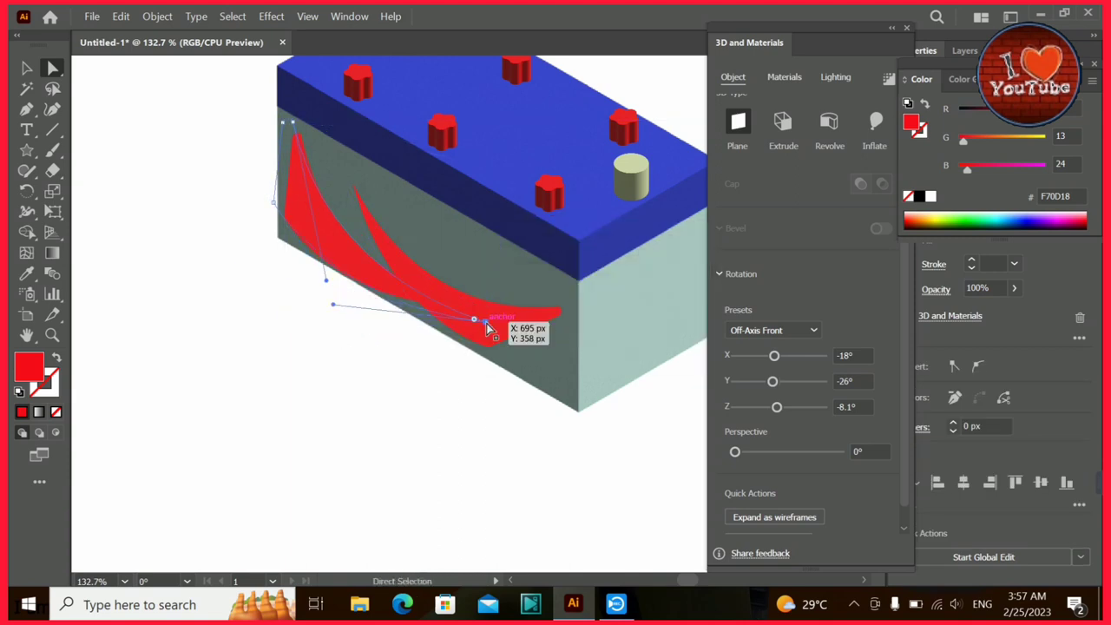
mouse_move(352, 256)
mouse_down()
mouse_move(360, 262)
mouse_move(338, 249)
mouse_up()
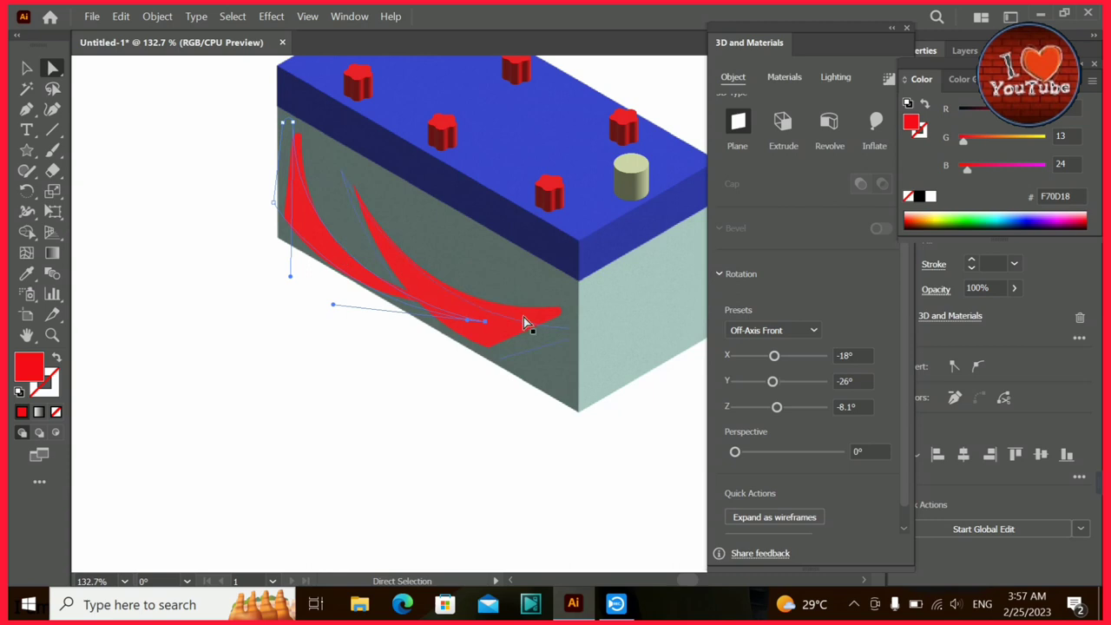
Reflect the red curve, rotate it, and nudge it right and down.
right_click(297, 223)
mouse_move(344, 488)
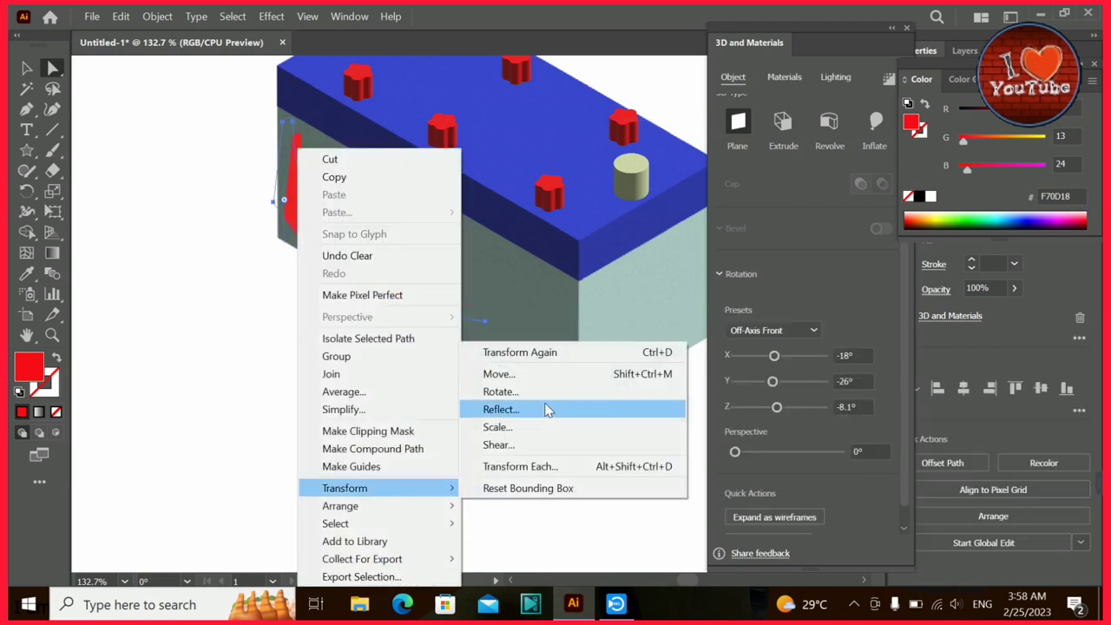
click(547, 409)
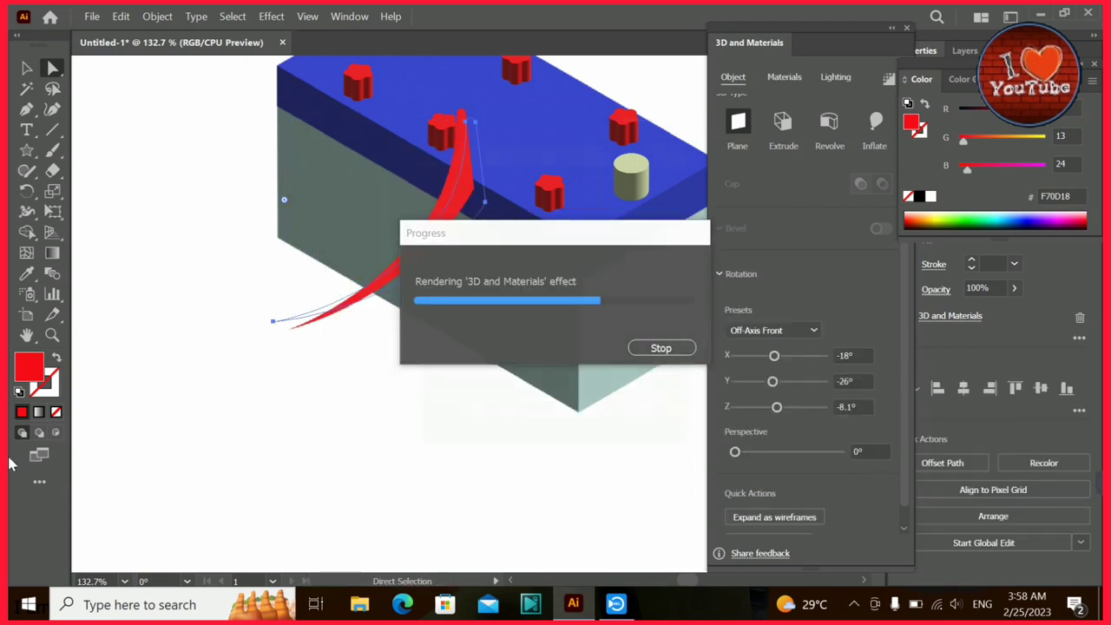
key(Return)
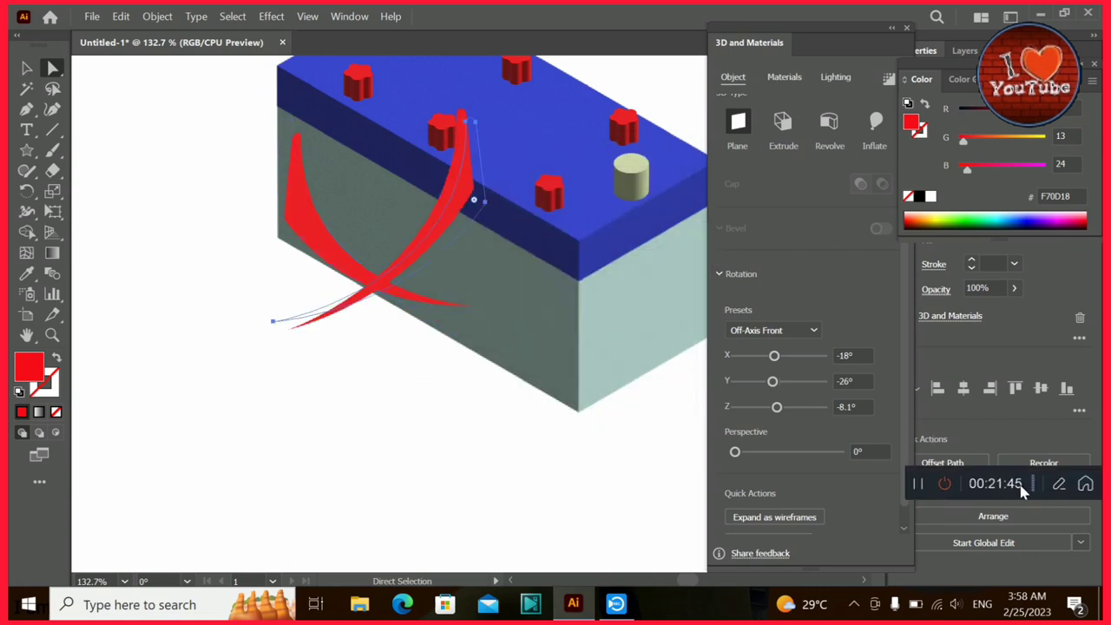
key(v)
mouse_move(508, 111)
mouse_down()
mouse_move(595, 236)
mouse_move(598, 269)
mouse_up()
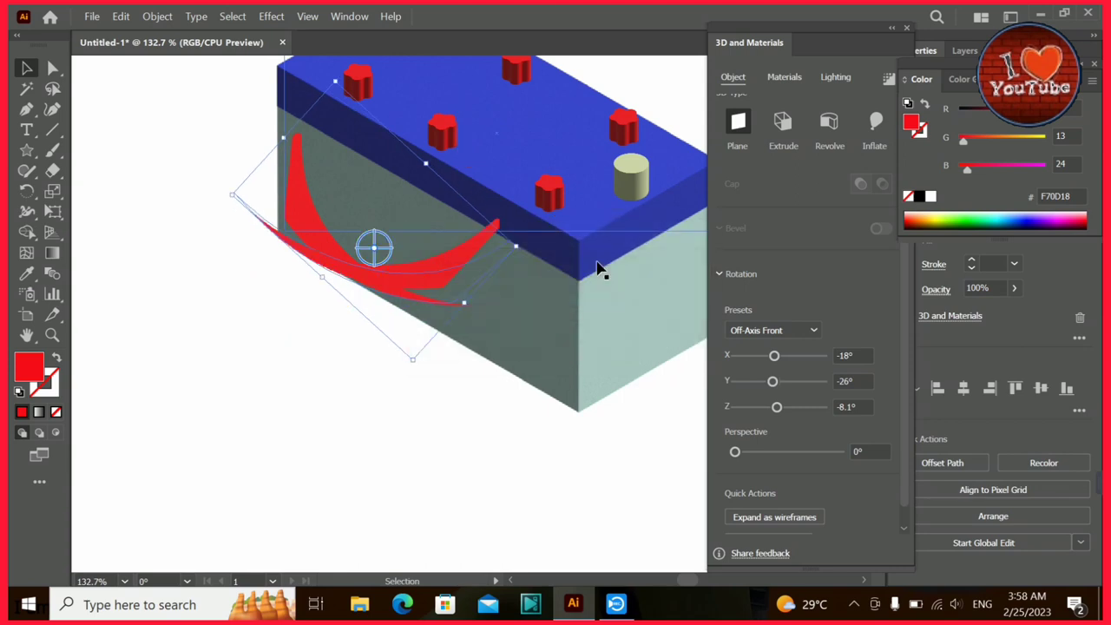
key(shift+Right)
key(shift+Right)
key(shift+Right)
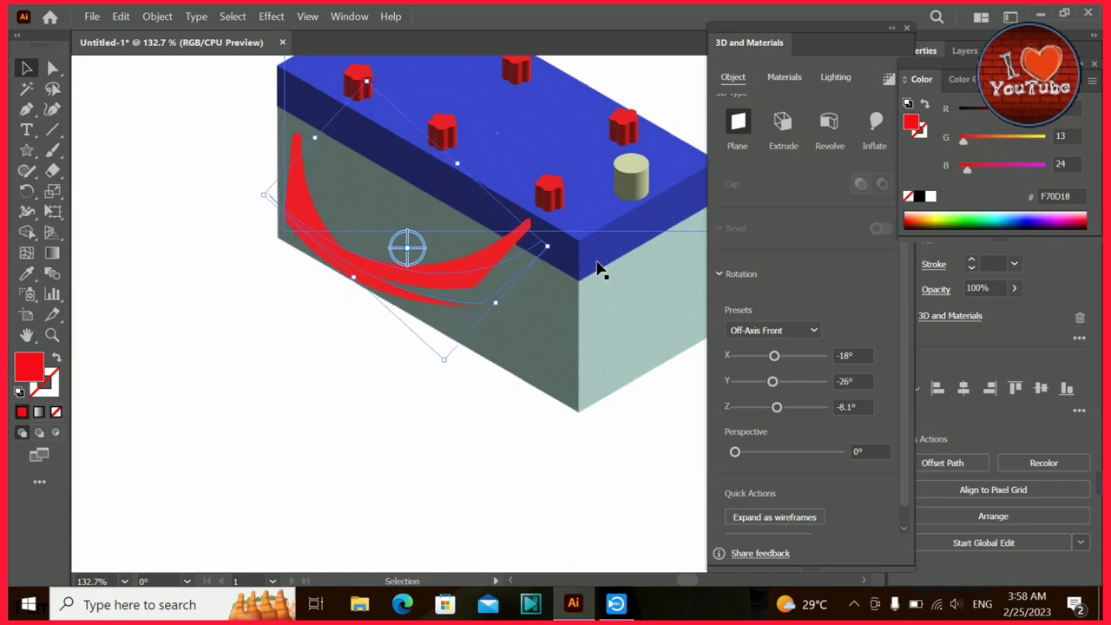
key(shift+Right)
key(shift+Right)
key(shift+Down)
key(shift+Right)
key(shift+Right)
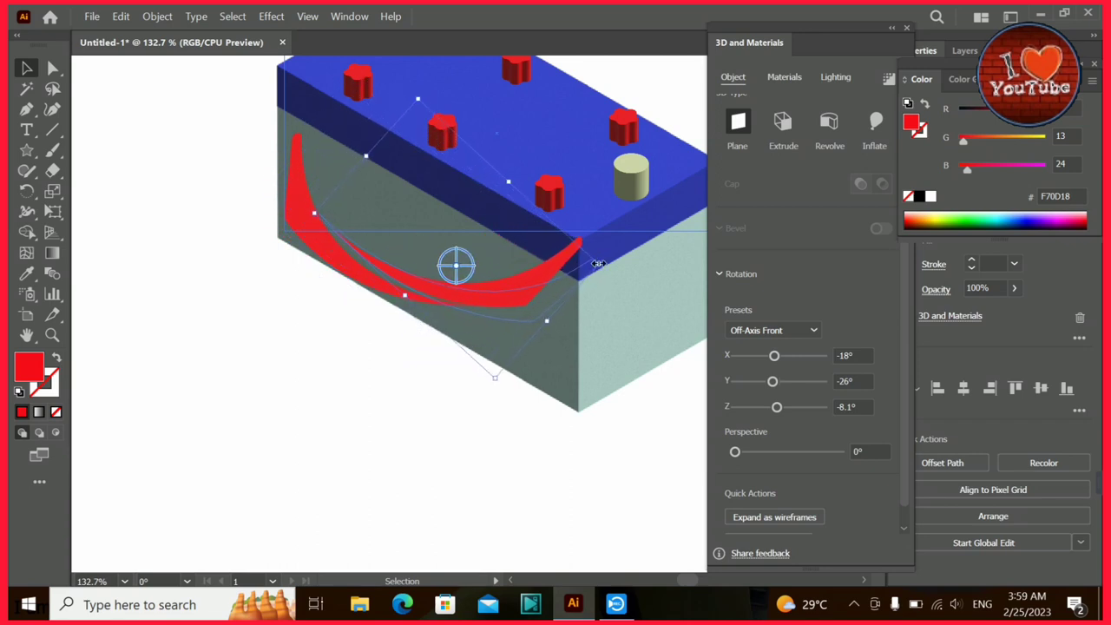
Reshape the red ribbon's right tip and lower anchor with Direct Selection.
click(352, 375)
click(548, 285)
key(a)
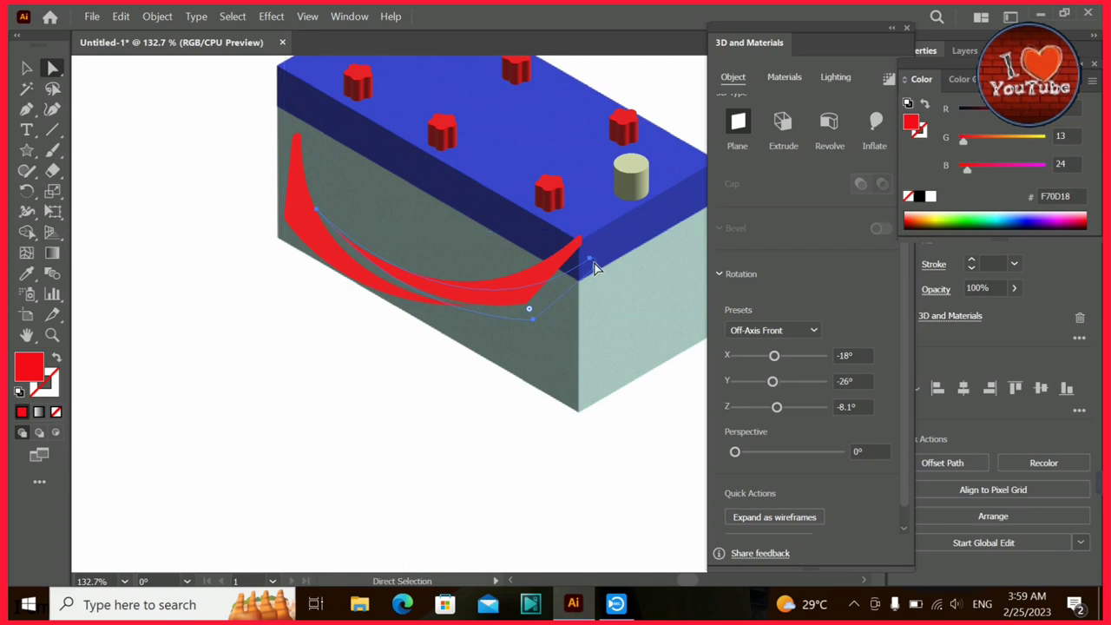
drag(594, 267, 587, 256)
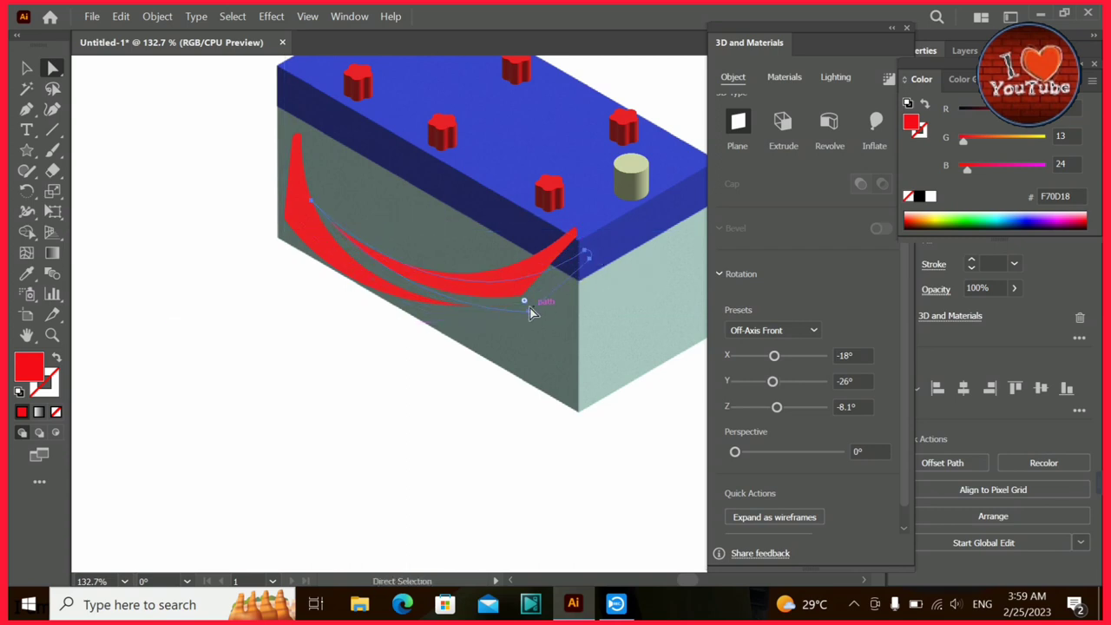
drag(529, 307, 529, 310)
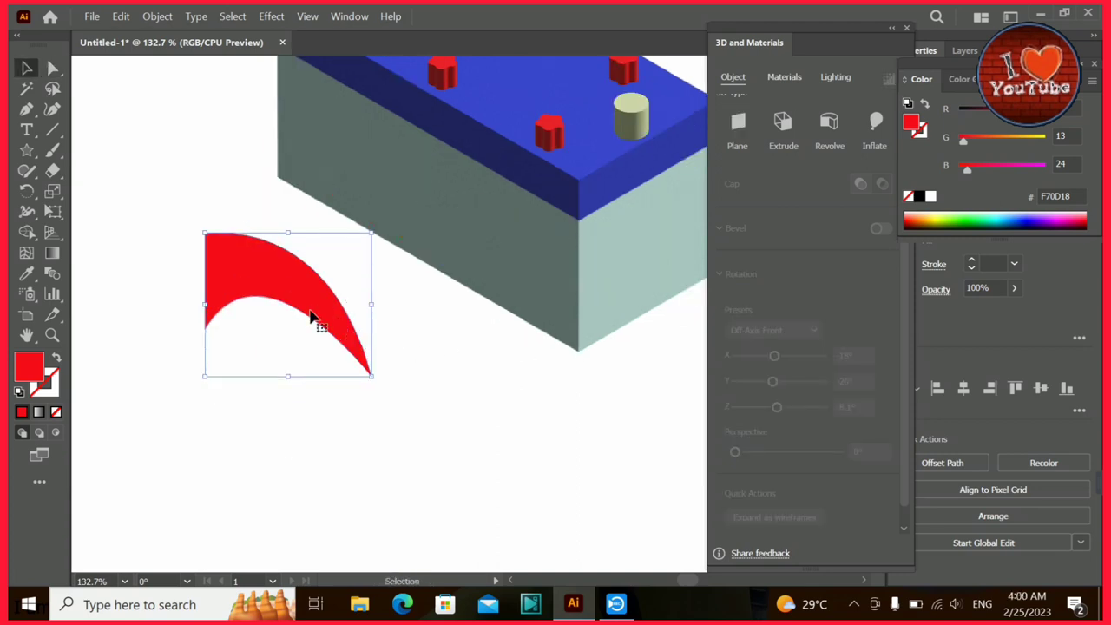
Recolour the swoosh blue 3E13D8 and rotate it into the side face's top-left.
double_click(29, 365)
click(575, 252)
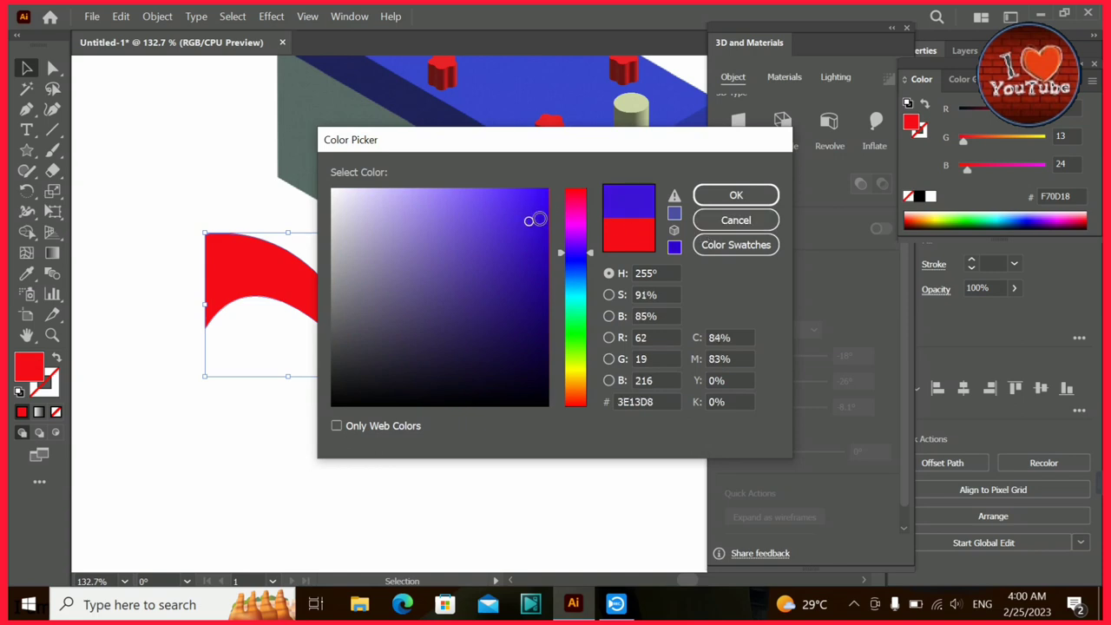
click(735, 195)
drag(375, 227, 399, 371)
drag(328, 232, 371, 157)
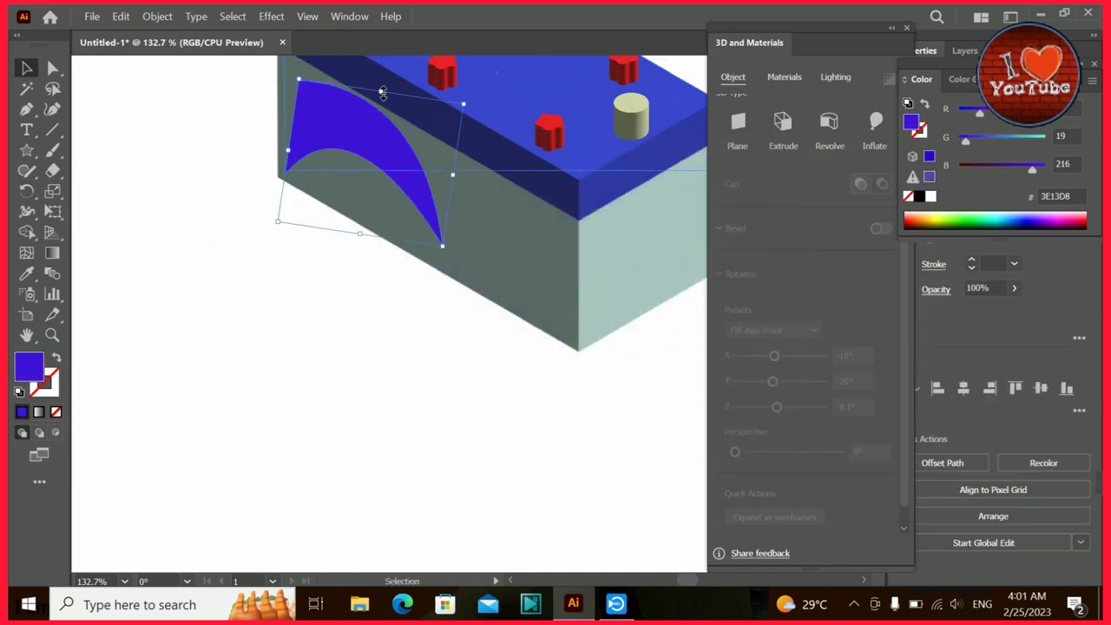
mouse_move(371, 157)
mouse_down()
mouse_move(451, 196)
mouse_move(394, 149)
mouse_up()
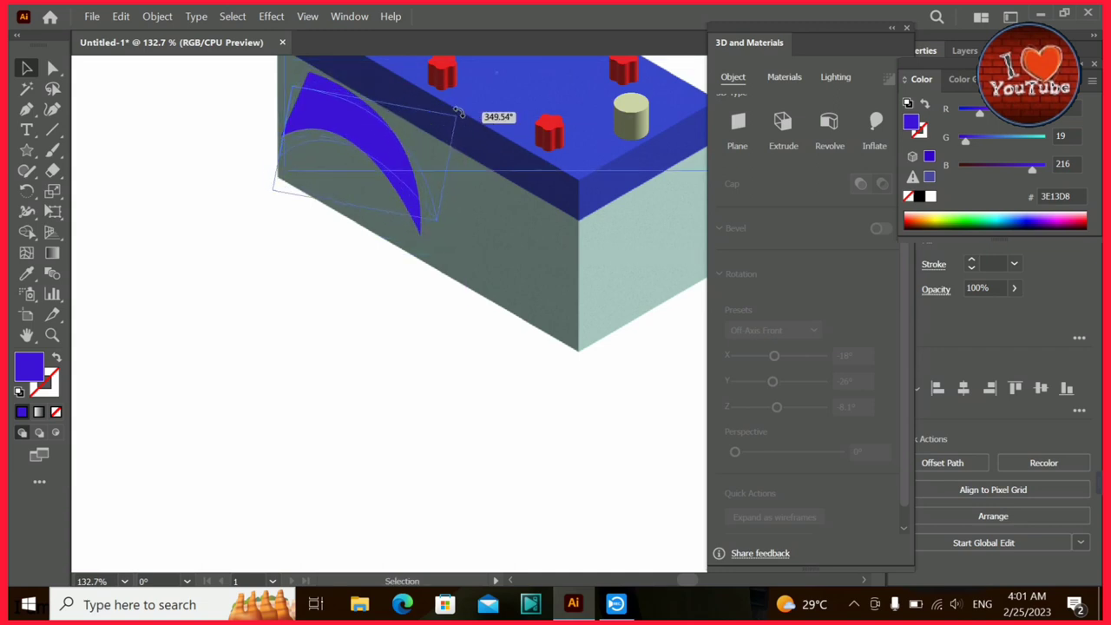
drag(467, 135, 460, 111)
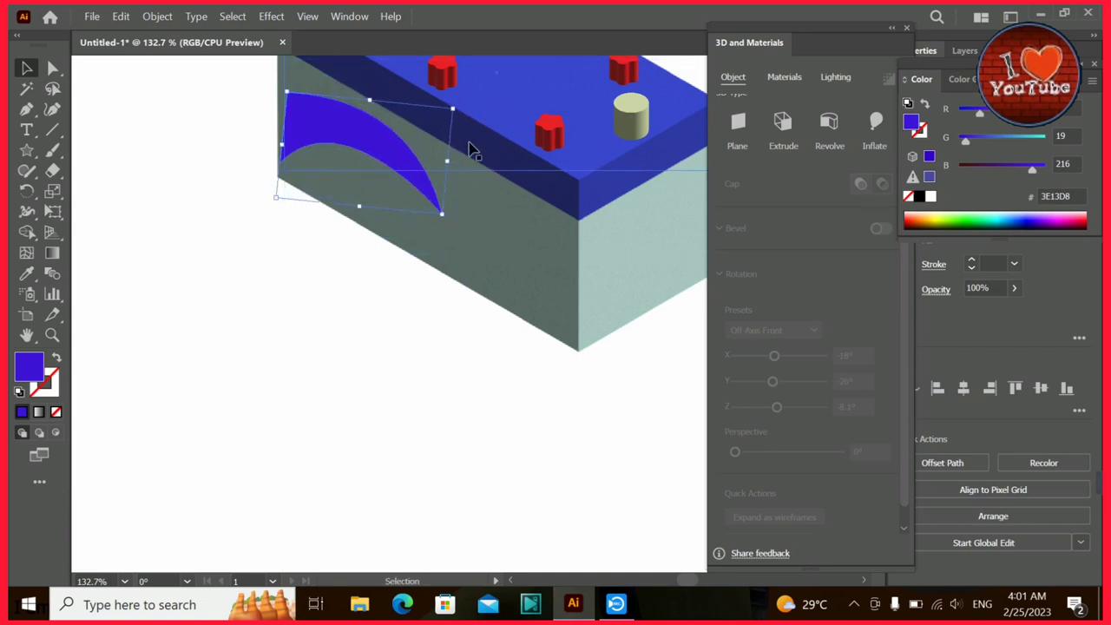
drag(469, 149, 497, 113)
Make a reflected copy of the blue shape and discard a flipped duplicate.
right_click(388, 160)
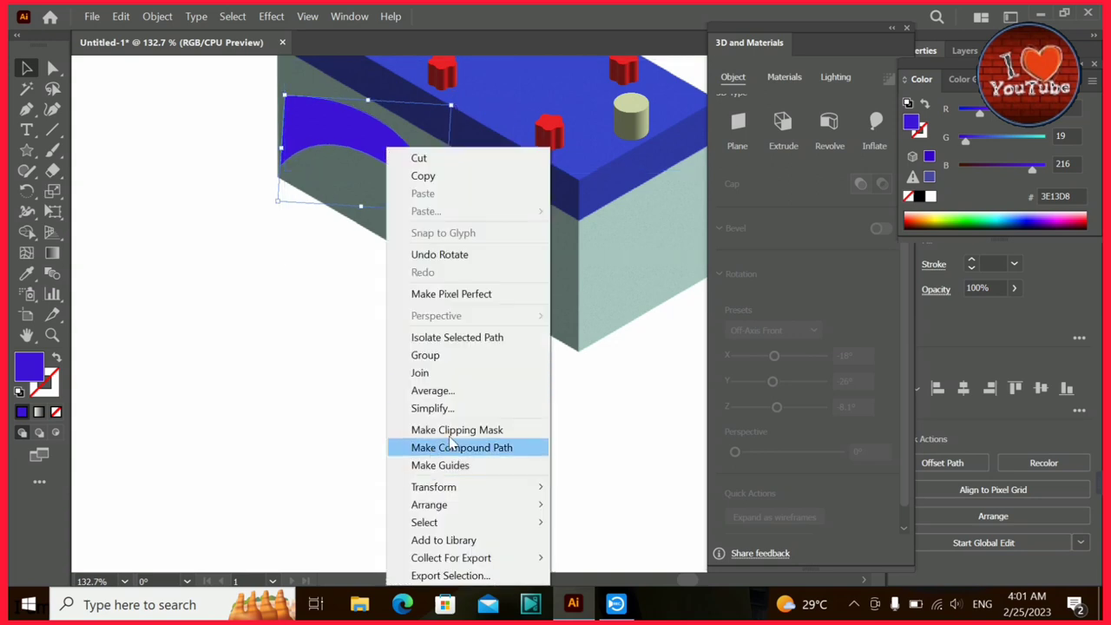
click(607, 409)
click(467, 412)
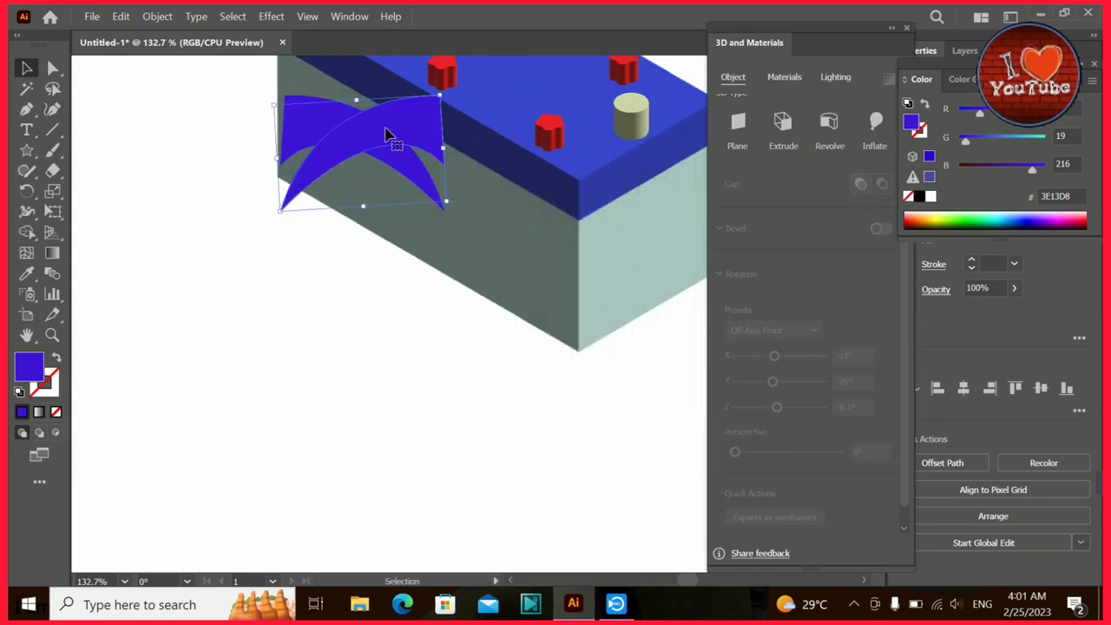
mouse_move(385, 136)
mouse_down()
mouse_move(496, 198)
mouse_move(485, 195)
mouse_up()
right_click(507, 152)
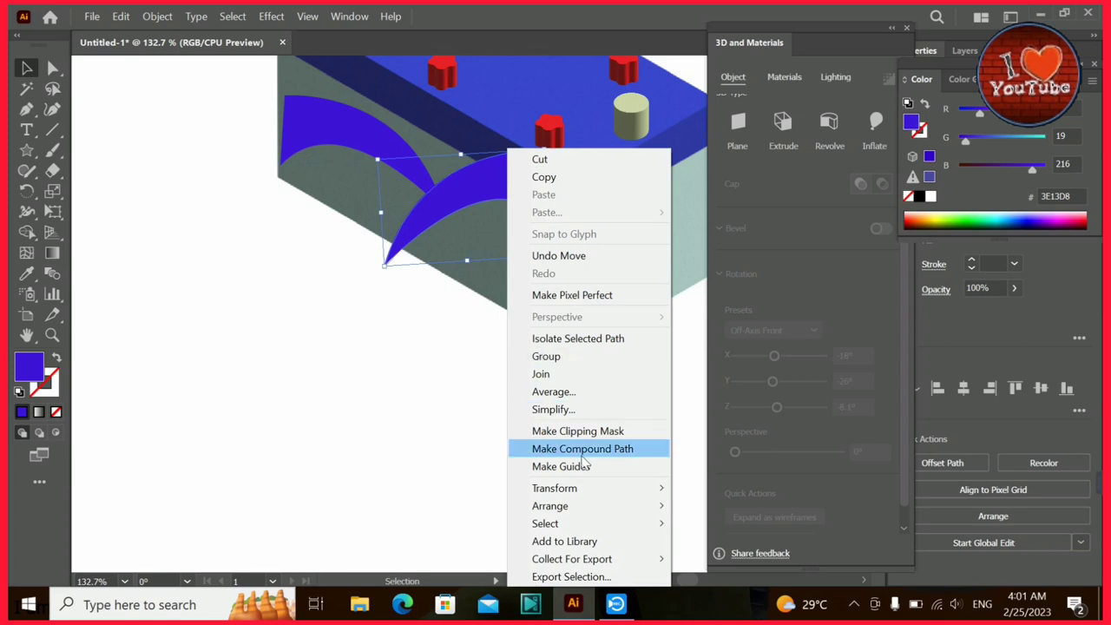
click(728, 392)
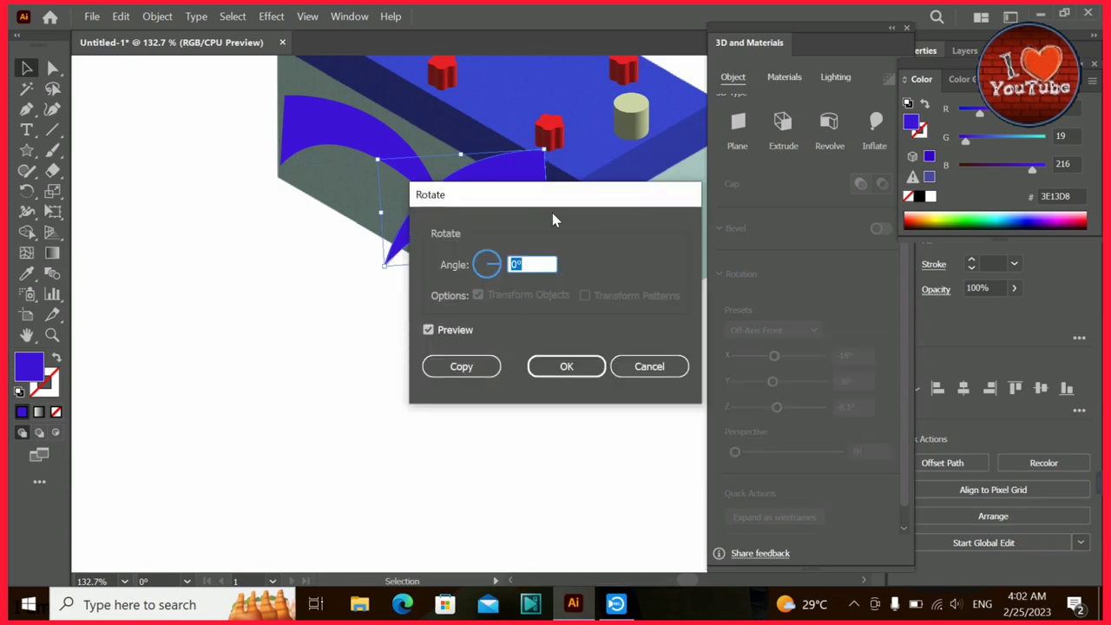
drag(553, 217, 570, 297)
click(660, 458)
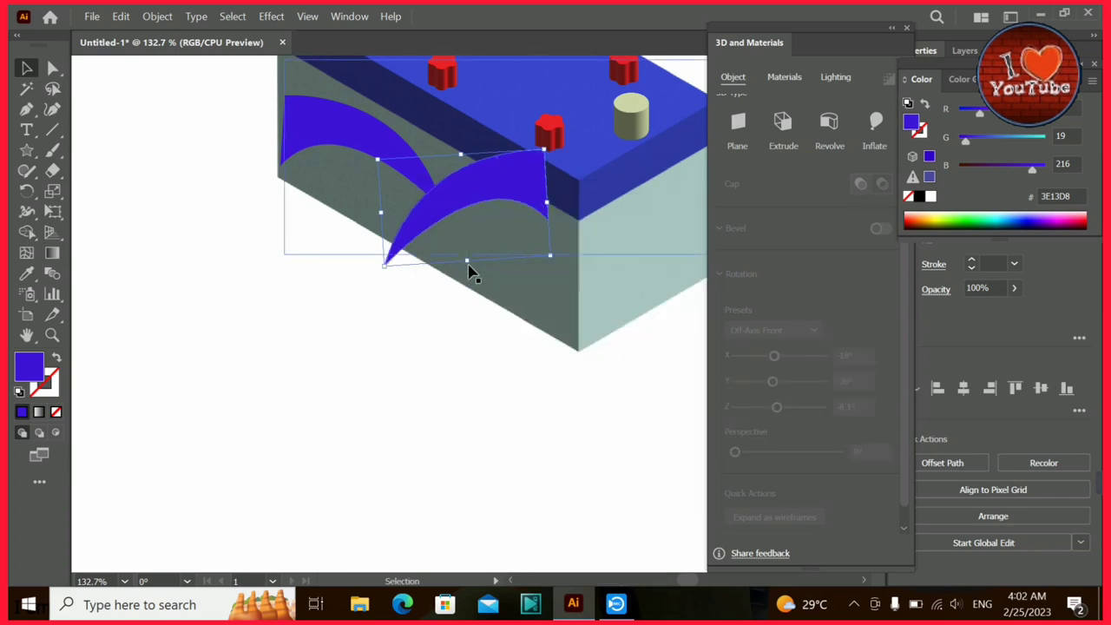
mouse_move(467, 259)
mouse_down()
mouse_move(460, 155)
mouse_move(476, 343)
mouse_up()
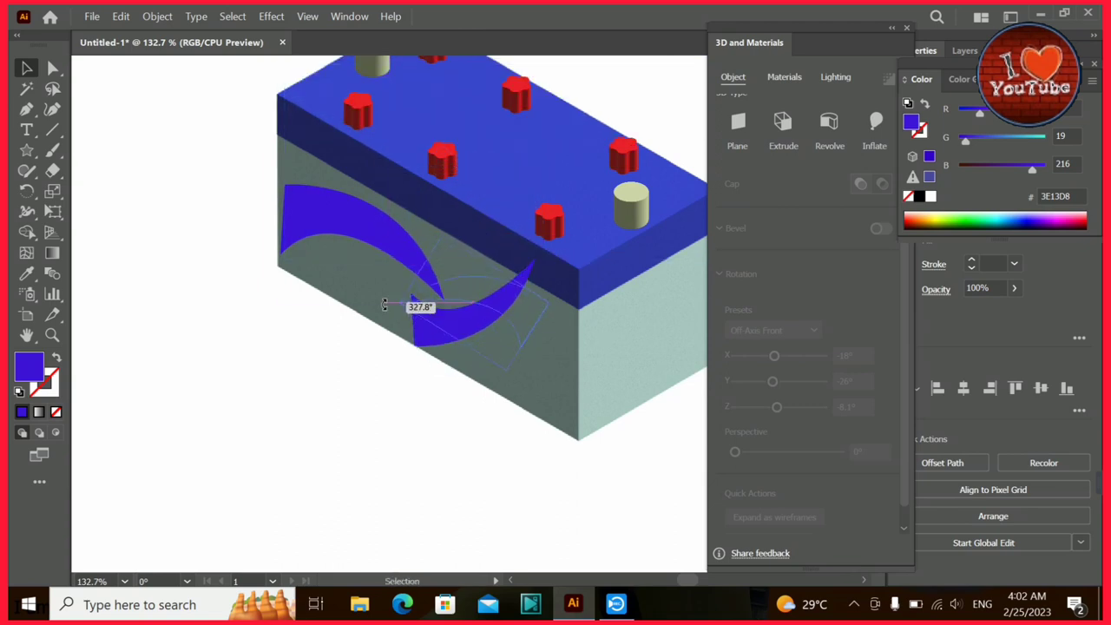
key(Delete)
Move the blue copy beside the first piece and rotate it 60°.
drag(515, 305, 489, 343)
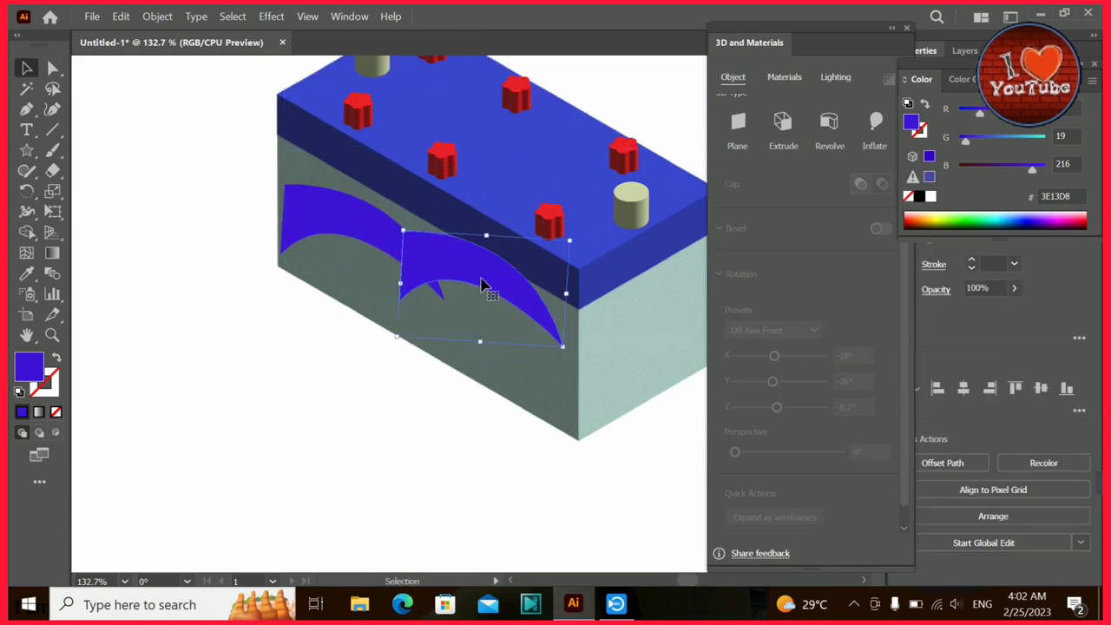
right_click(489, 343)
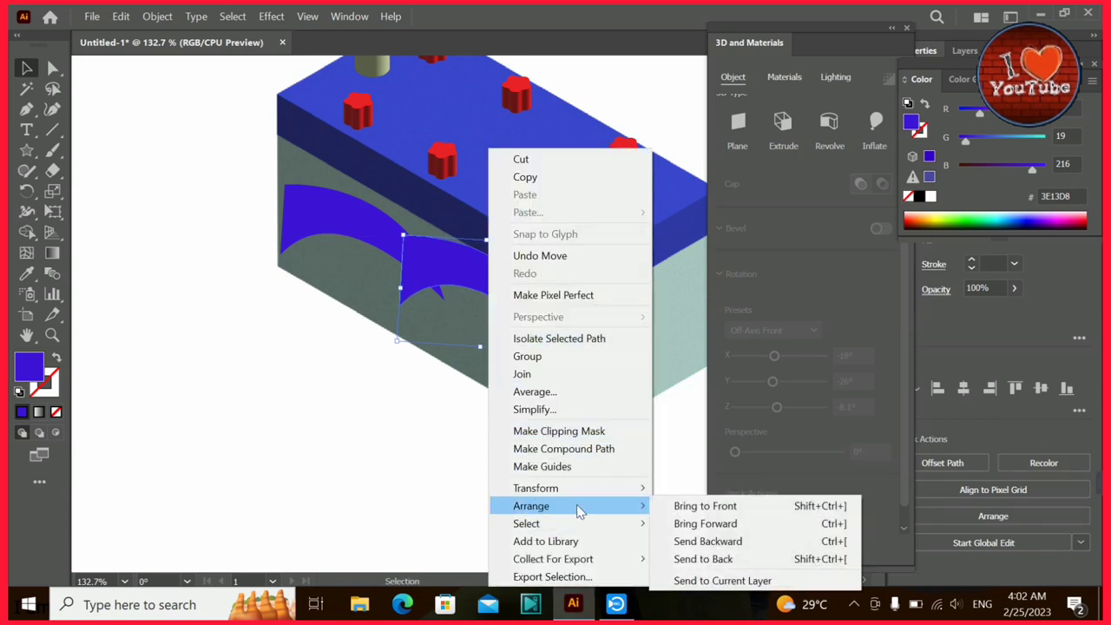
mouse_move(535, 487)
click(688, 391)
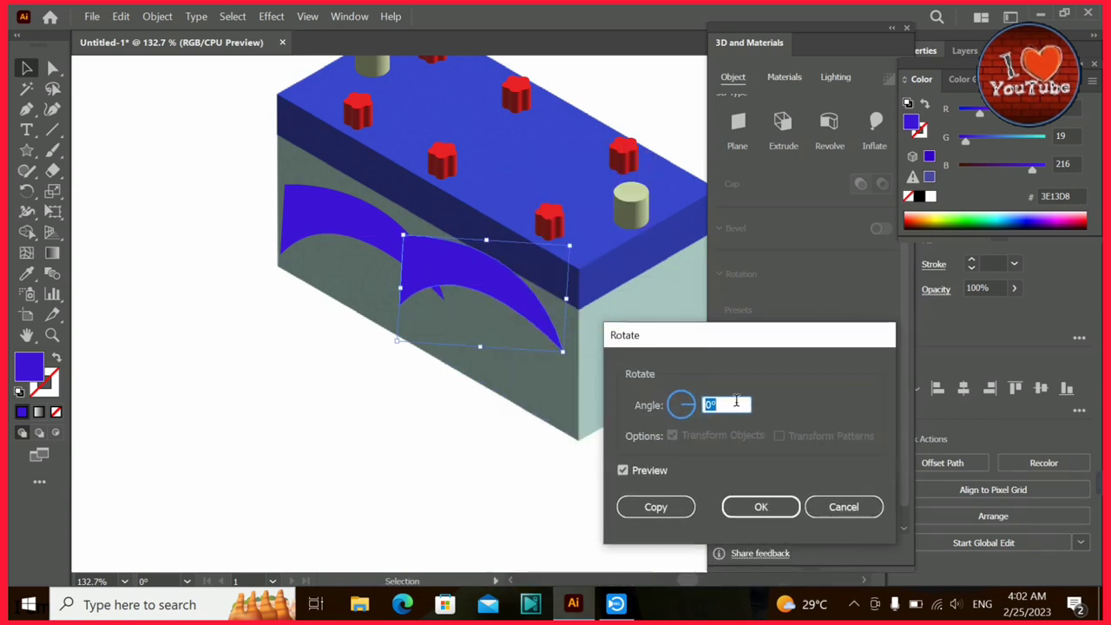
text(60)
click(760, 506)
mouse_move(582, 261)
mouse_down()
mouse_move(503, 234)
mouse_move(437, 240)
mouse_up()
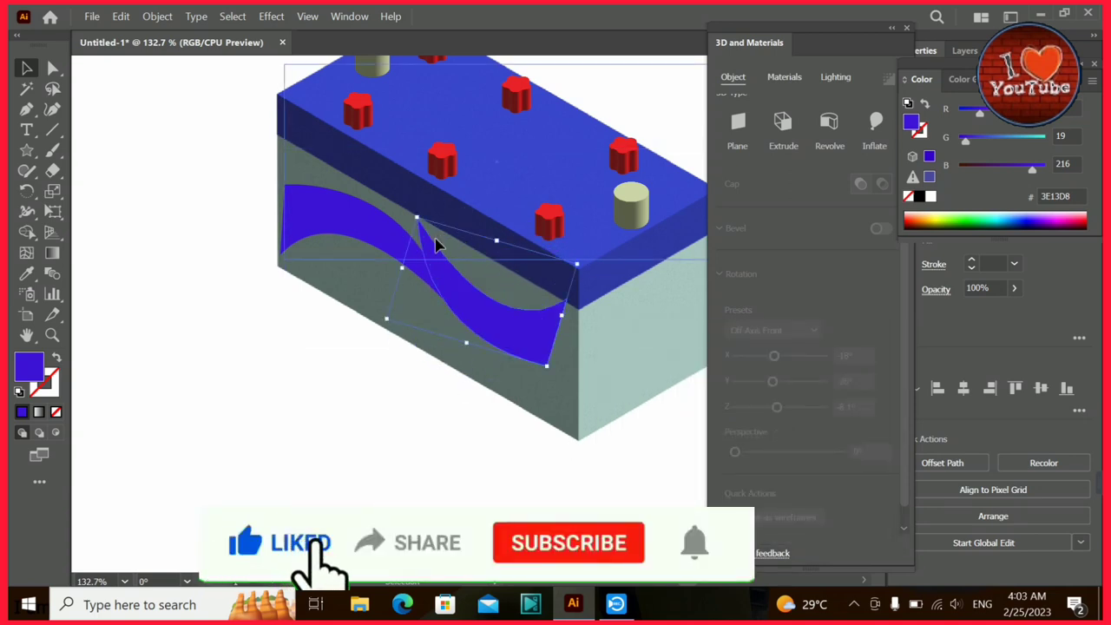
Squash, rotate and lower both blue pieces so they form one continuous wave.
drag(541, 327, 548, 319)
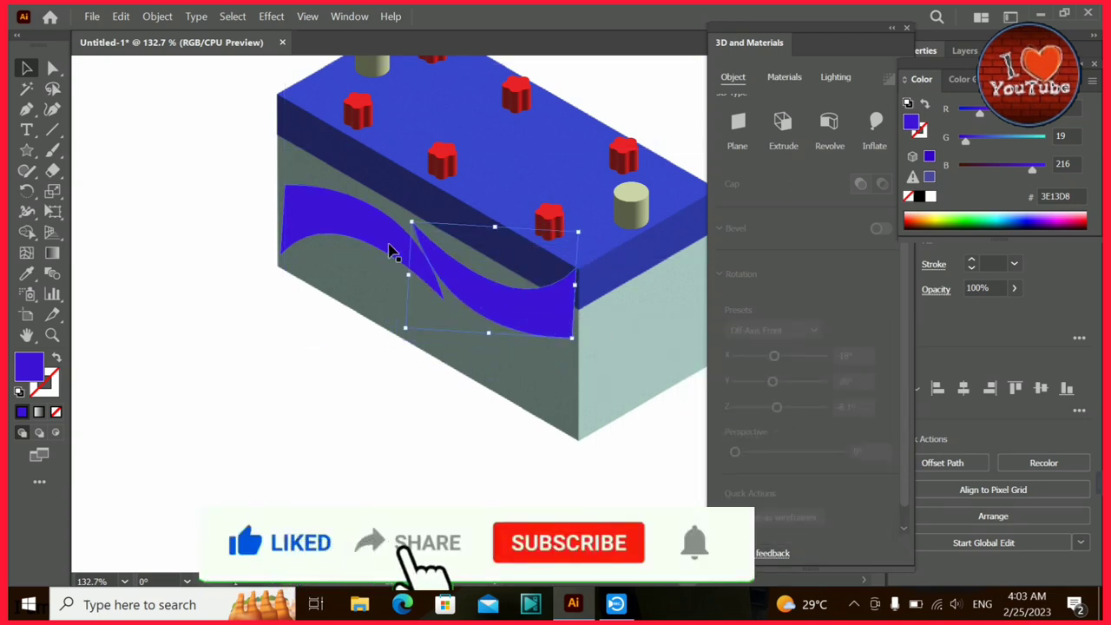
drag(388, 249, 449, 321)
drag(372, 186, 369, 204)
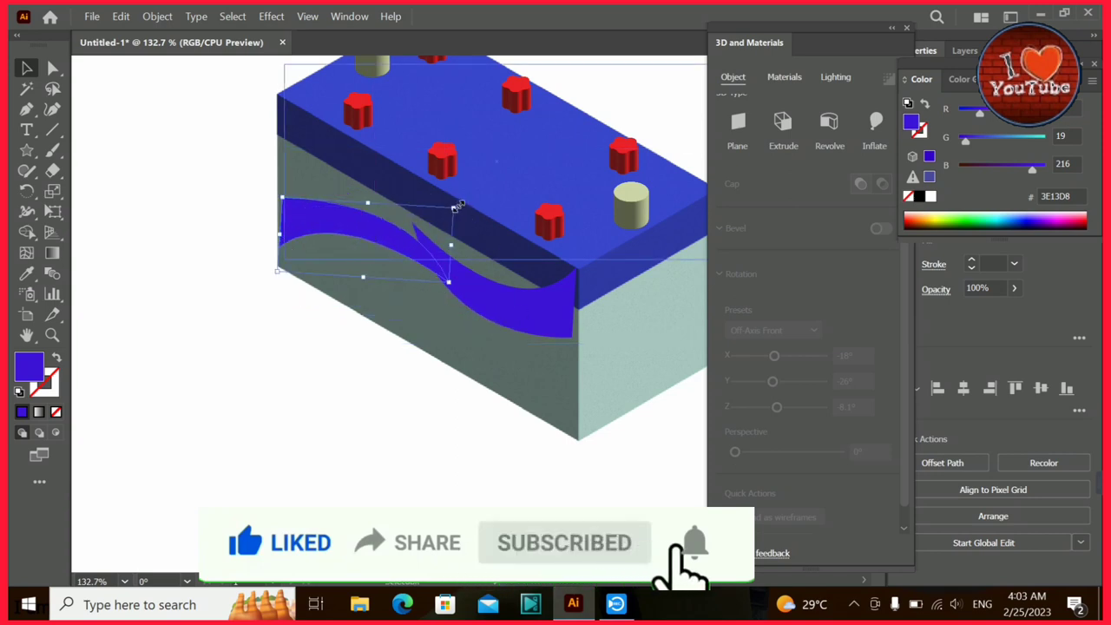
drag(455, 209, 496, 224)
drag(387, 262, 388, 286)
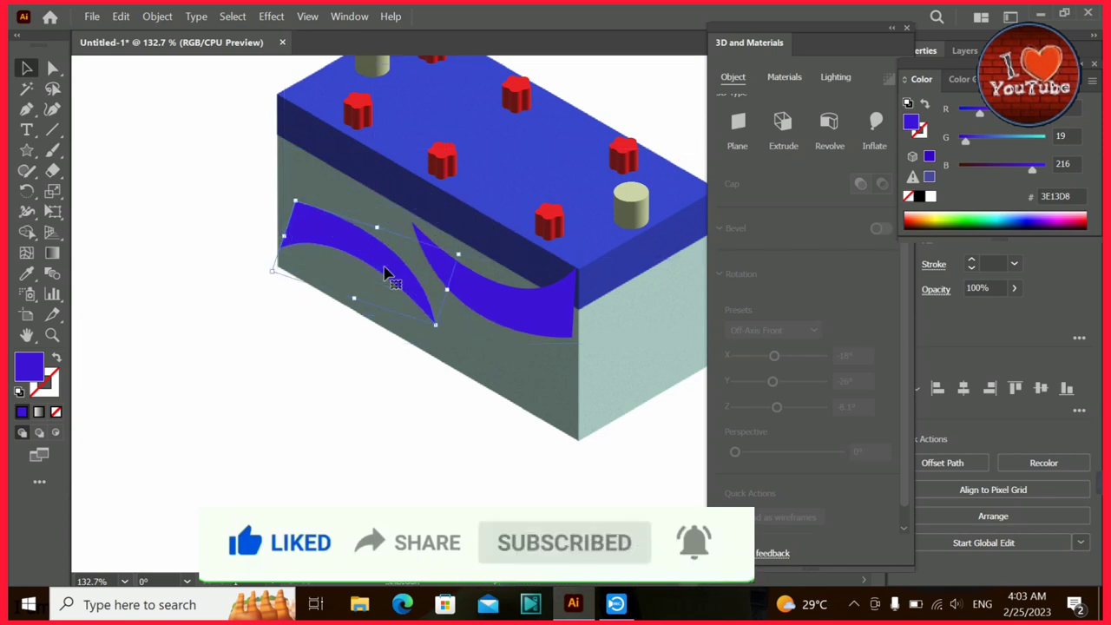
drag(486, 288, 485, 306)
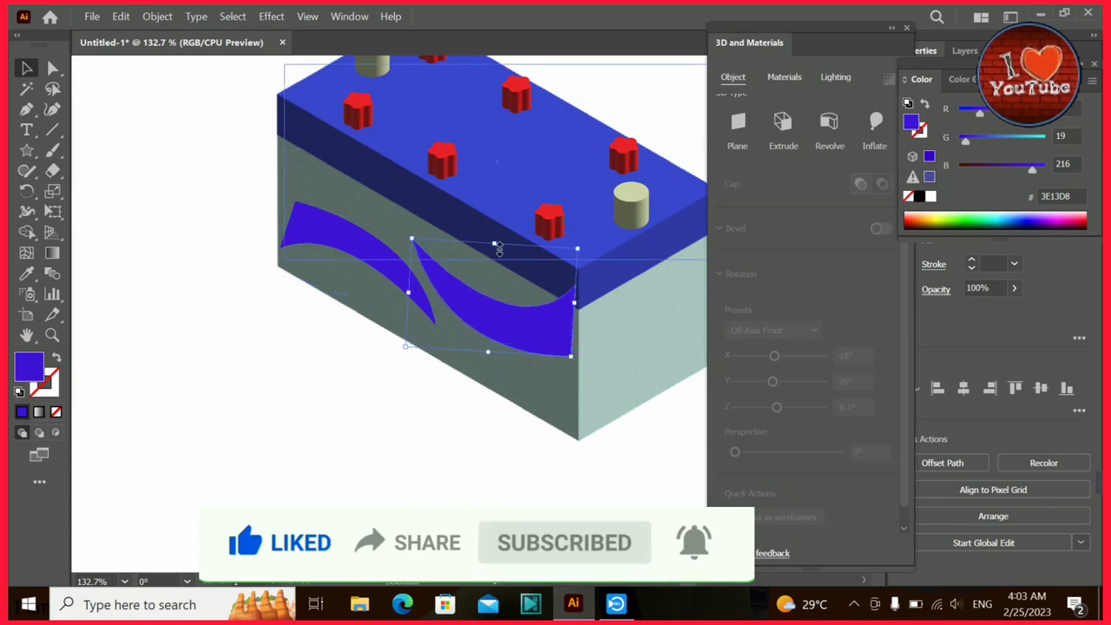
Extend the left swoosh piece leftward and nudge both swoosh pieces down slightly.
click(422, 385)
click(330, 240)
click(50, 69)
drag(299, 211, 287, 209)
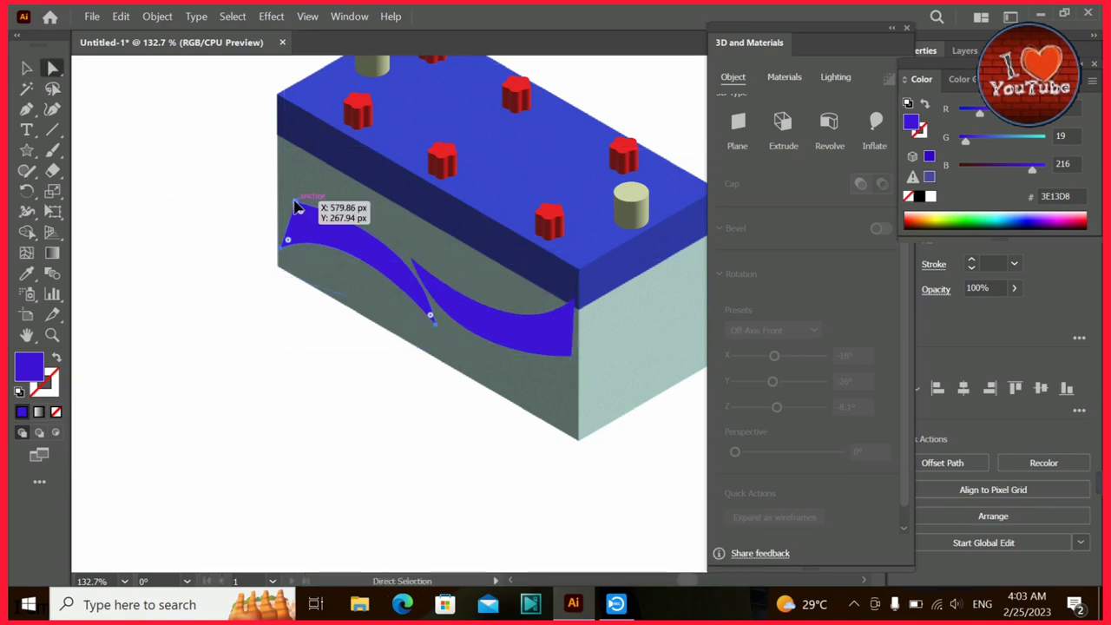
click(27, 69)
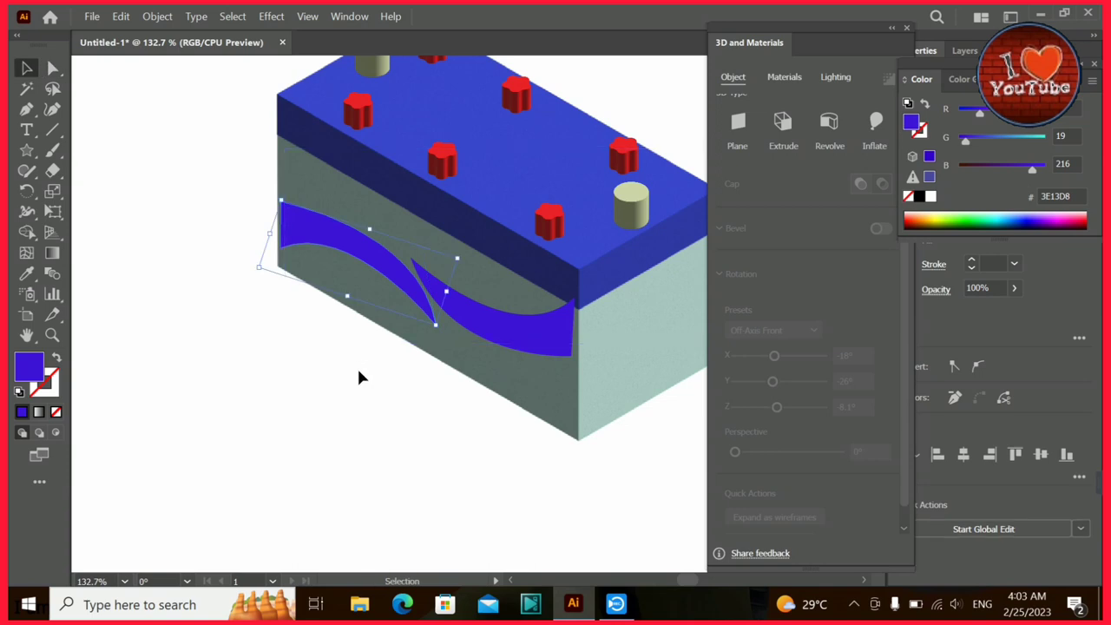
click(357, 366)
click(373, 260)
key(Down)
key(Down)
key(Down)
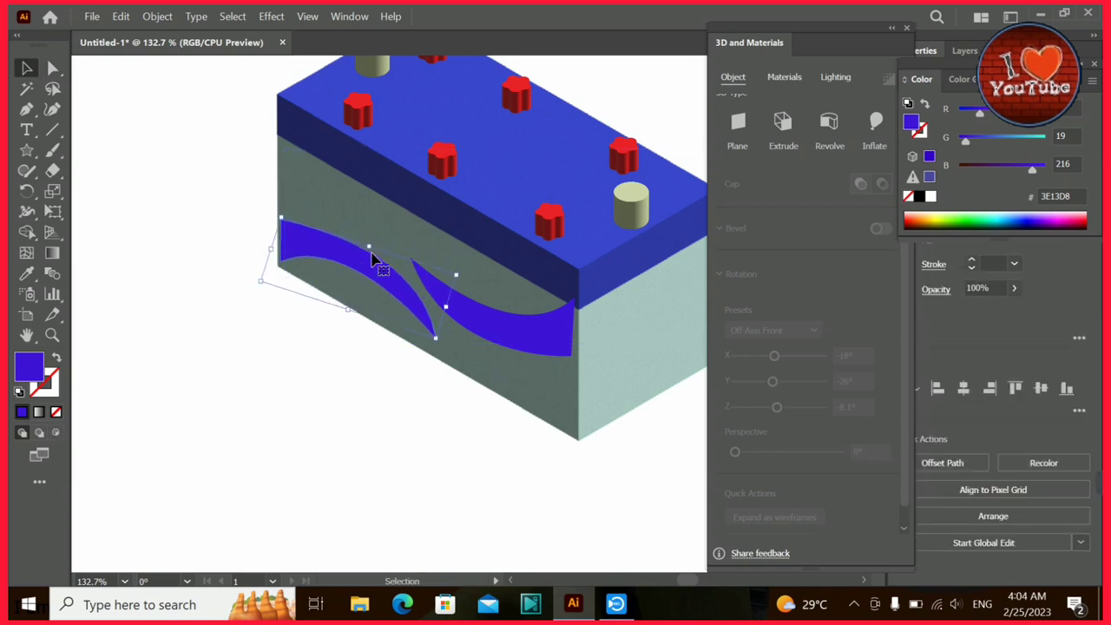
click(525, 330)
key(Down)
key(Down)
key(Down)
key(Down)
key(Down)
key(Down)
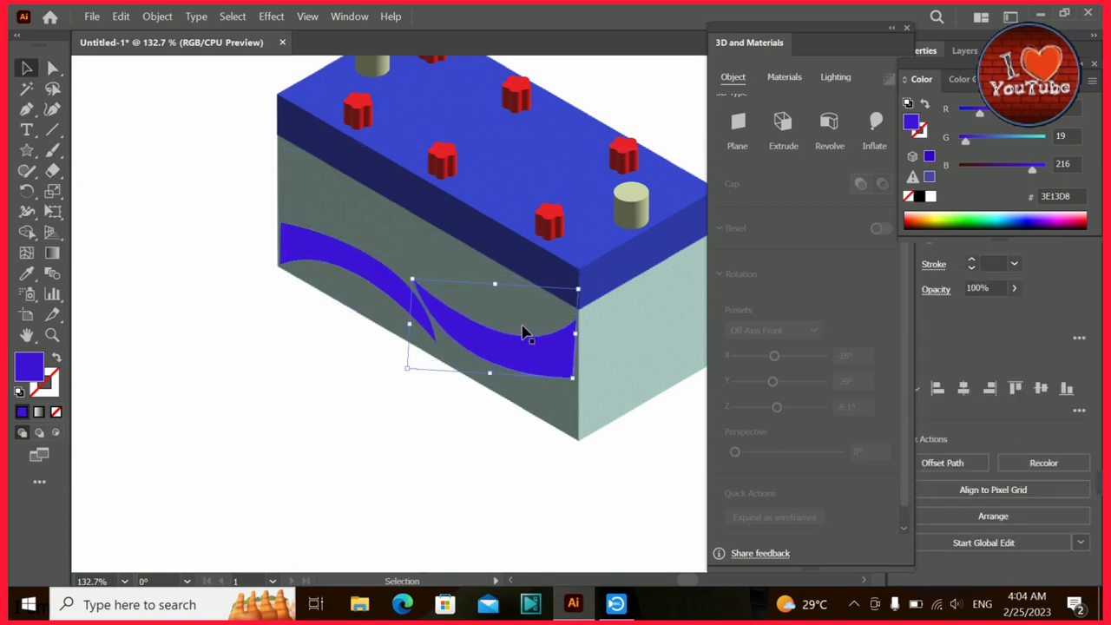
drag(572, 379, 576, 383)
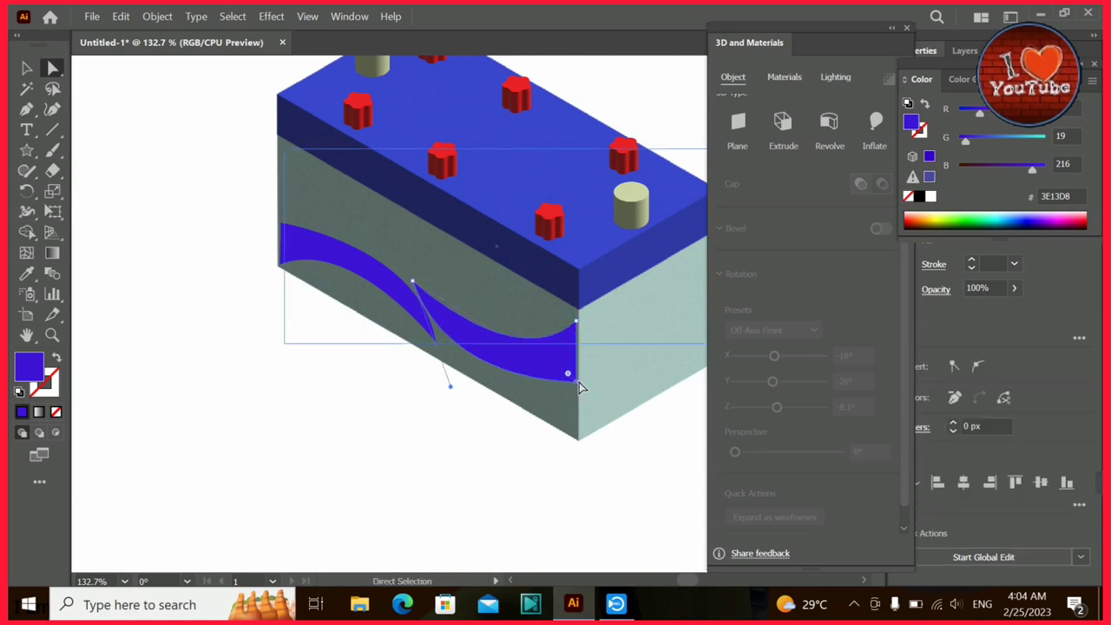
Fill both swoosh pieces with red D61632.
click(353, 392)
click(376, 280)
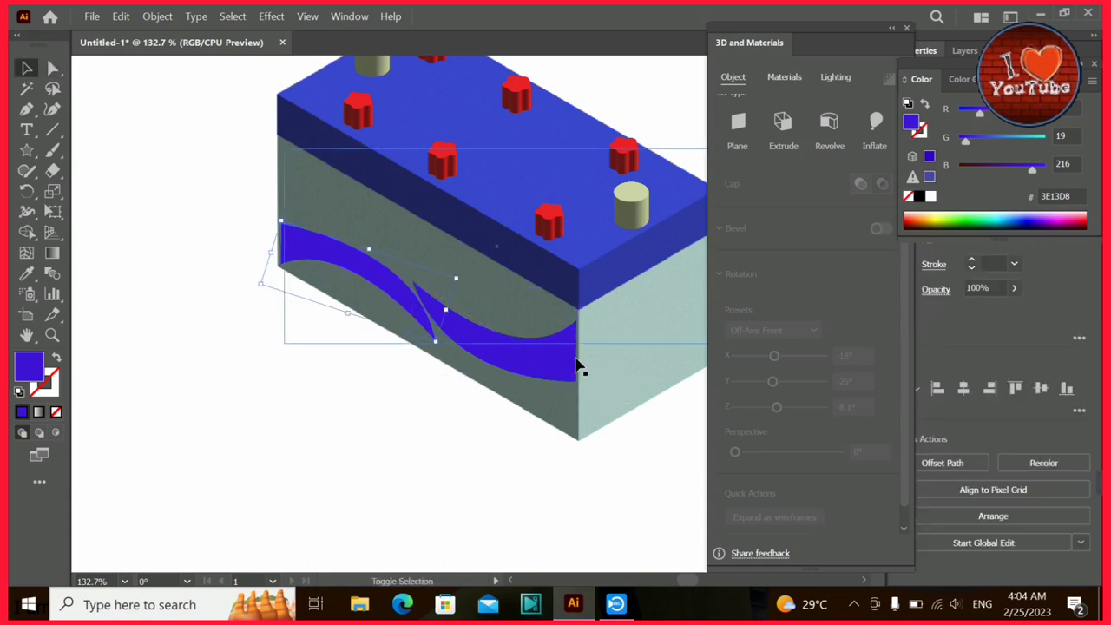
shift+click(573, 365)
double_click(41, 368)
text(D61632)
key(Return)
click(191, 247)
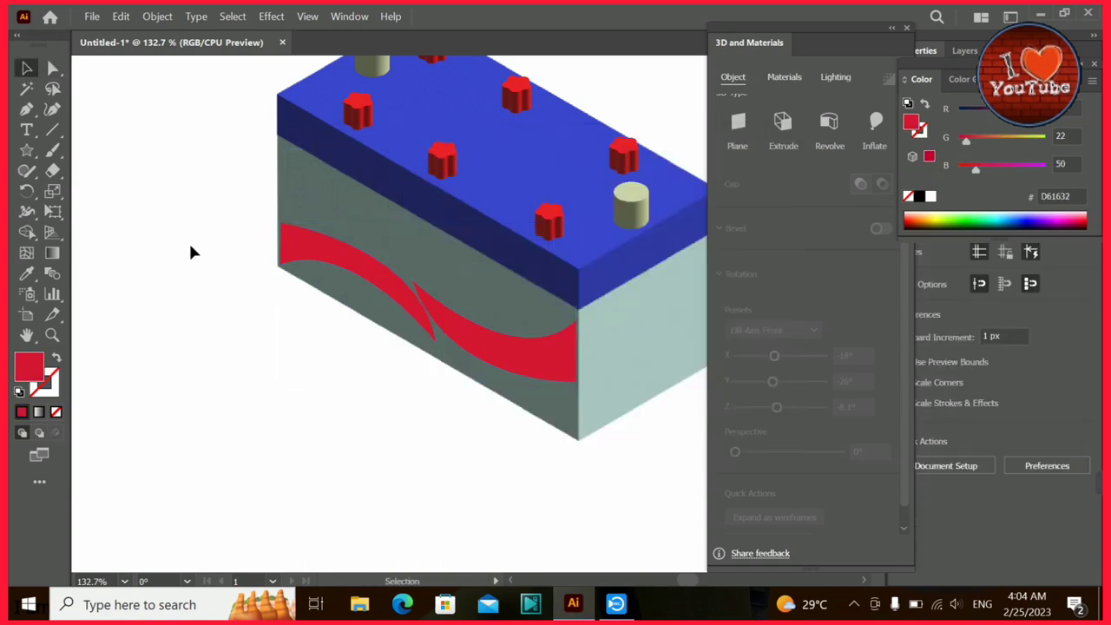
Type OSAKA, enlarge it to about 35 pt and set it in Rockwell Bold.
click(141, 349)
text(OSAKA)
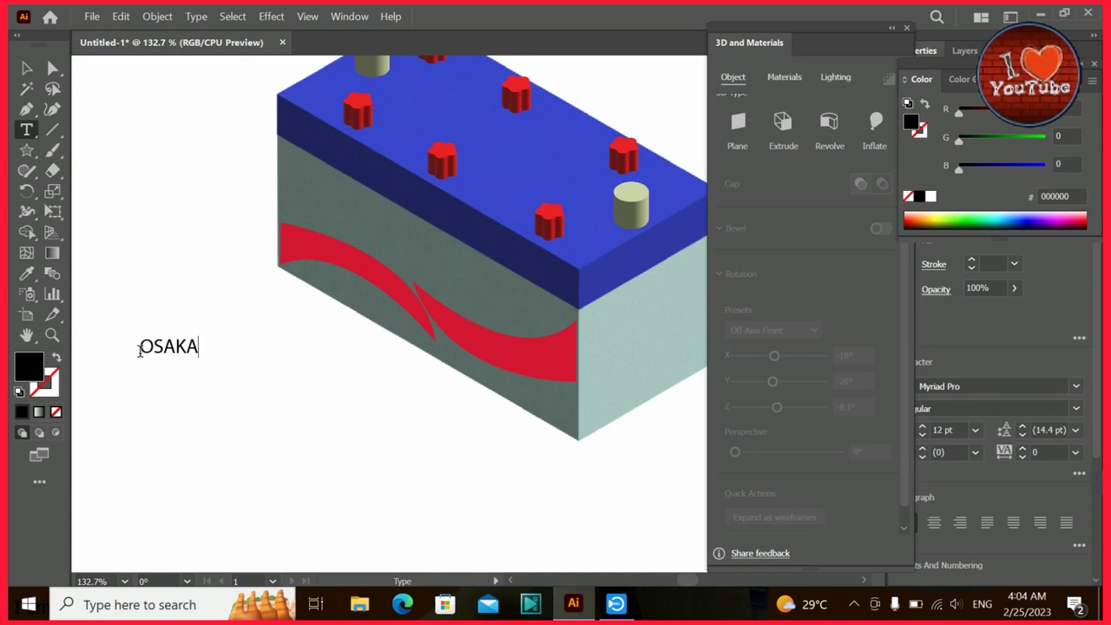
drag(198, 357, 310, 400)
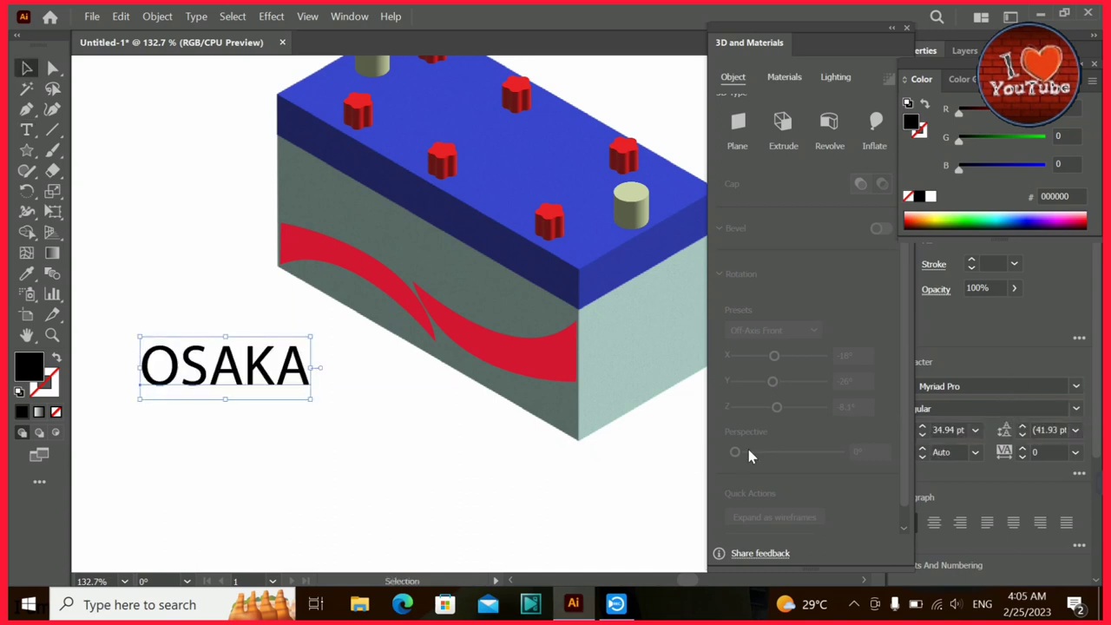
click(1005, 386)
scroll(1005, 386, down, 10)
scroll(1005, 386, down, 10)
scroll(1005, 386, down, 5)
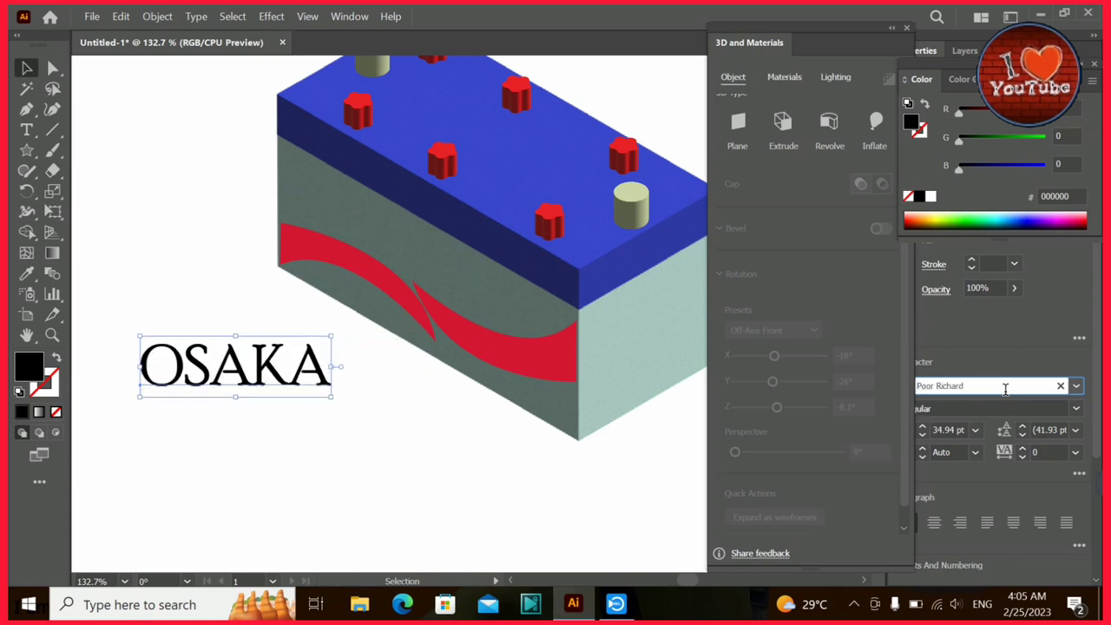
scroll(1005, 389, down, 3)
key(Tab)
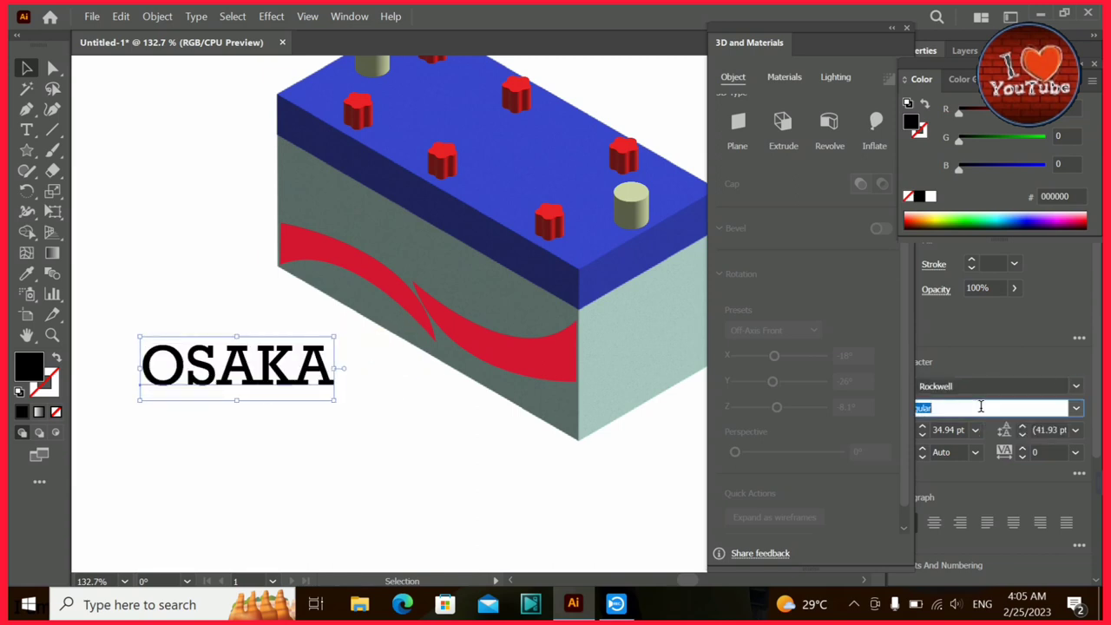
key(Down)
key(Down)
Rotate OSAKA about 45 degrees and place it on the box side.
click(419, 459)
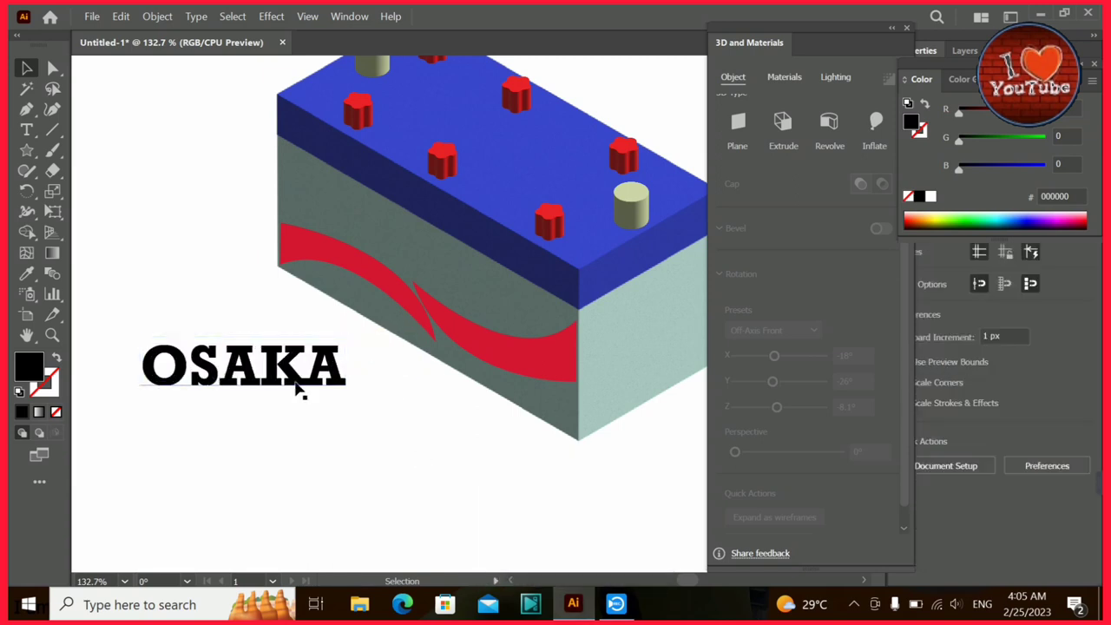
click(297, 382)
drag(347, 333, 350, 426)
drag(286, 408, 422, 278)
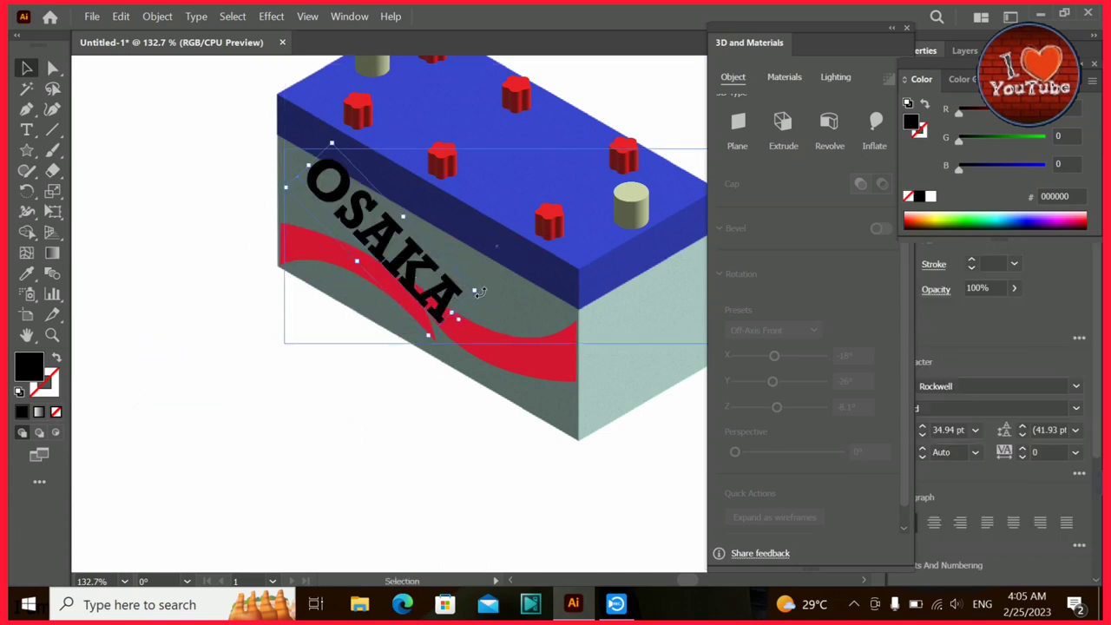
mouse_move(476, 328)
mouse_down()
mouse_move(503, 254)
mouse_move(476, 290)
mouse_move(406, 259)
mouse_move(397, 243)
mouse_move(416, 216)
mouse_up()
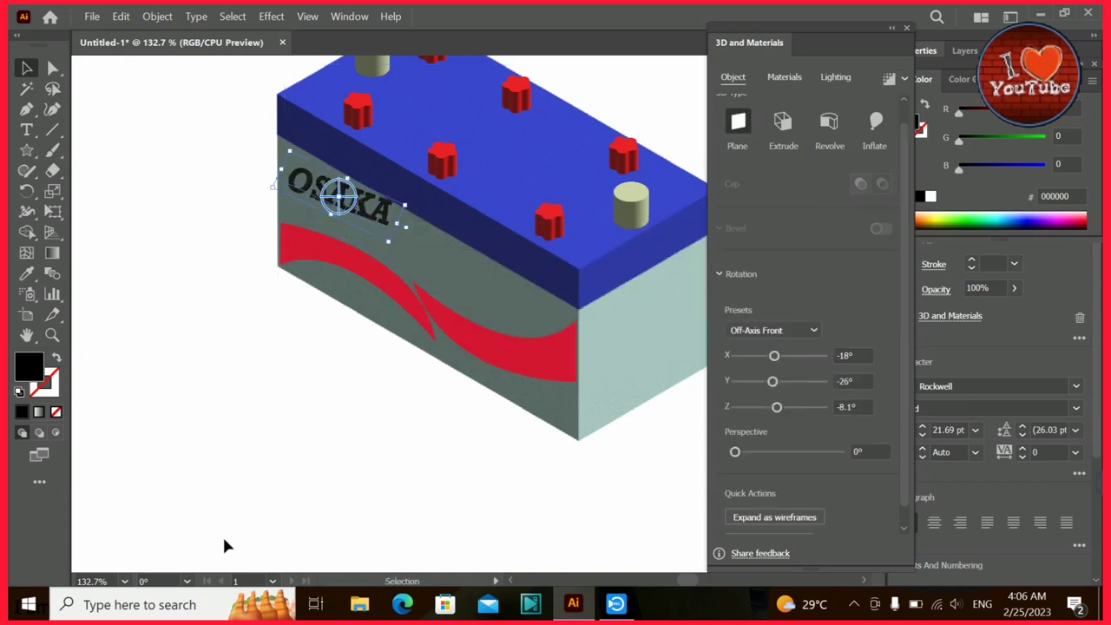
Rotate OSAKA slightly and enlarge it to about 39.27 pt.
click(26, 68)
click(339, 196)
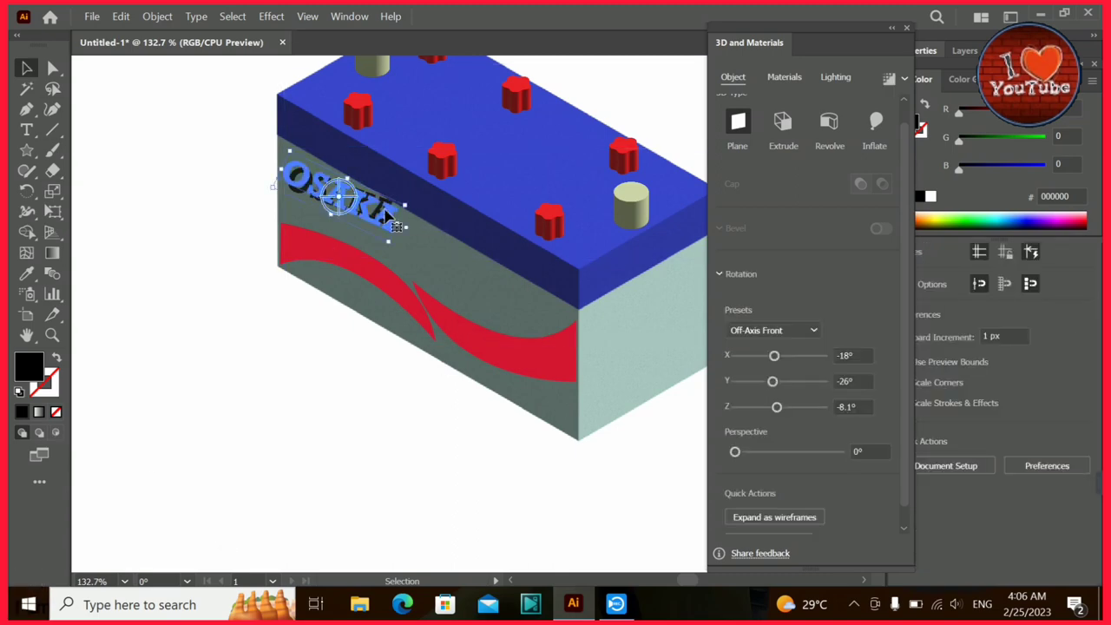
drag(402, 227, 412, 217)
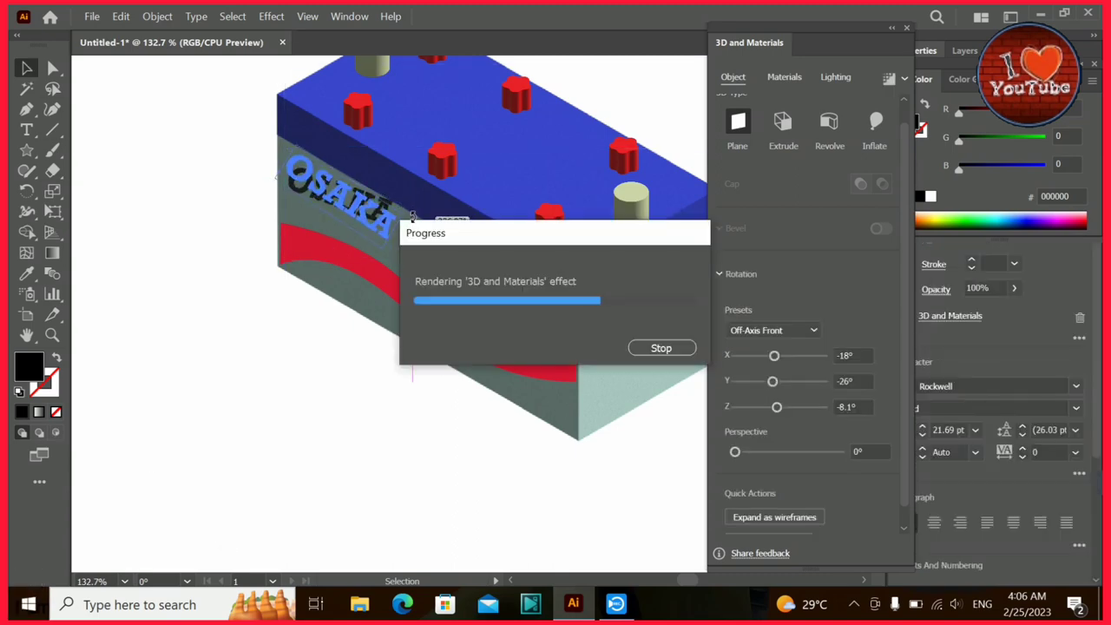
click(203, 263)
click(340, 198)
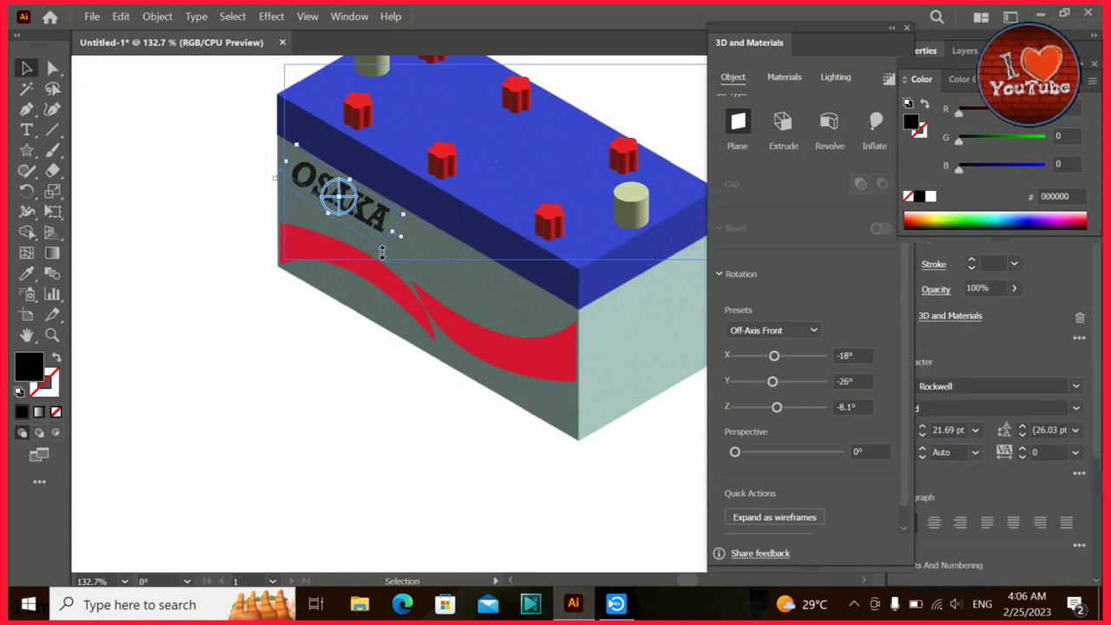
drag(381, 251, 389, 269)
drag(247, 320, 402, 423)
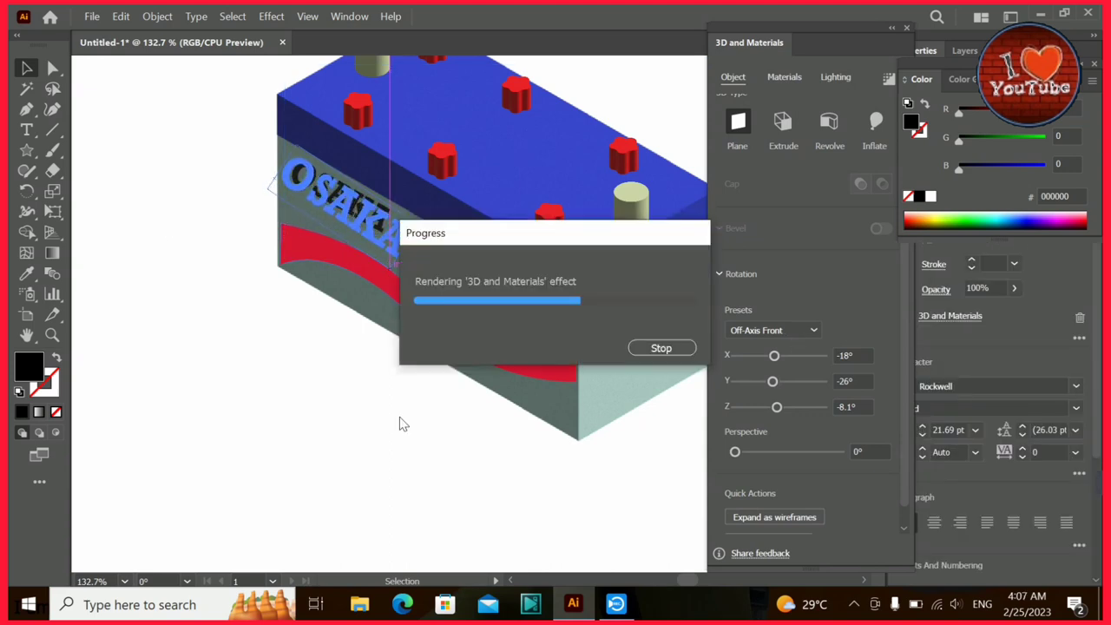
Give OSAKA the Isometric Right 3D rotation preset after trying Isometric Top.
click(772, 330)
click(769, 292)
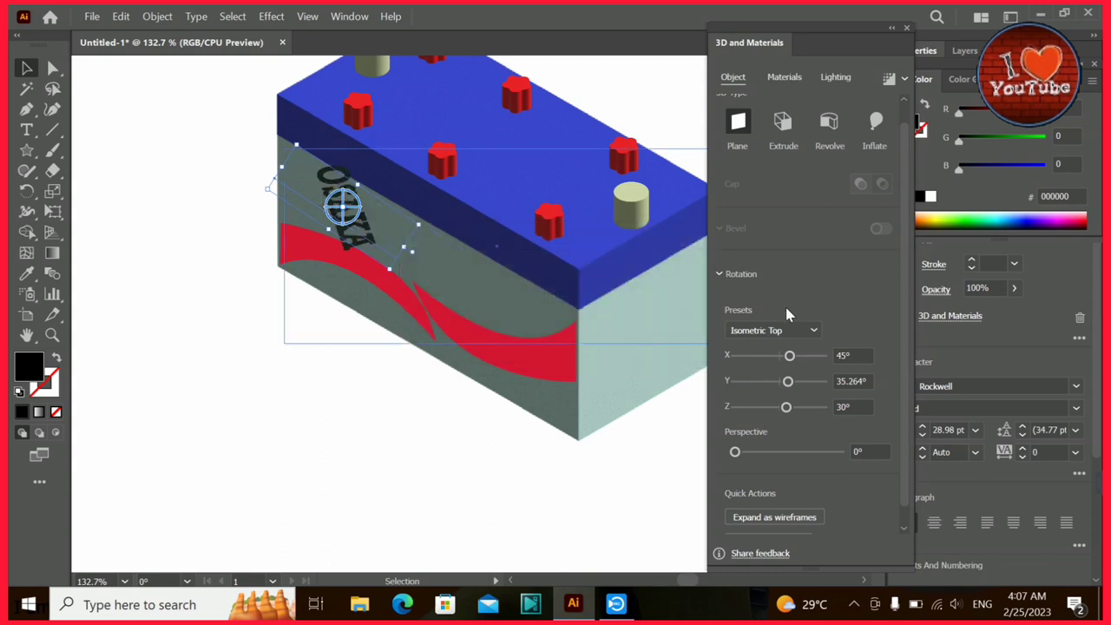
click(772, 330)
click(790, 274)
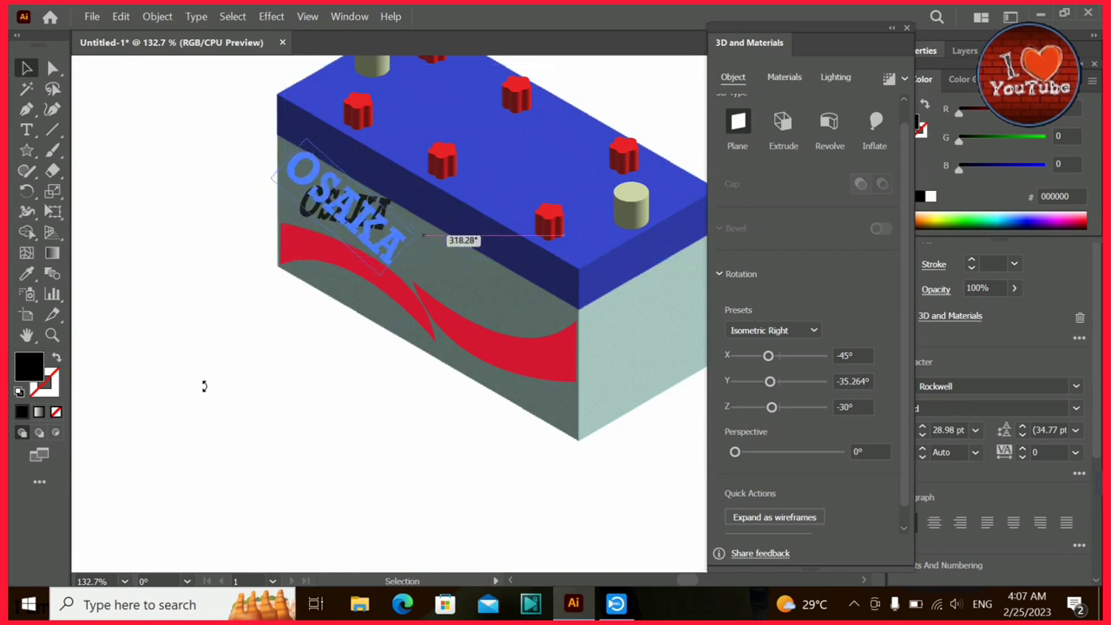
Rotate and position OSAKA along the box side above the red swoosh.
drag(421, 224, 204, 292)
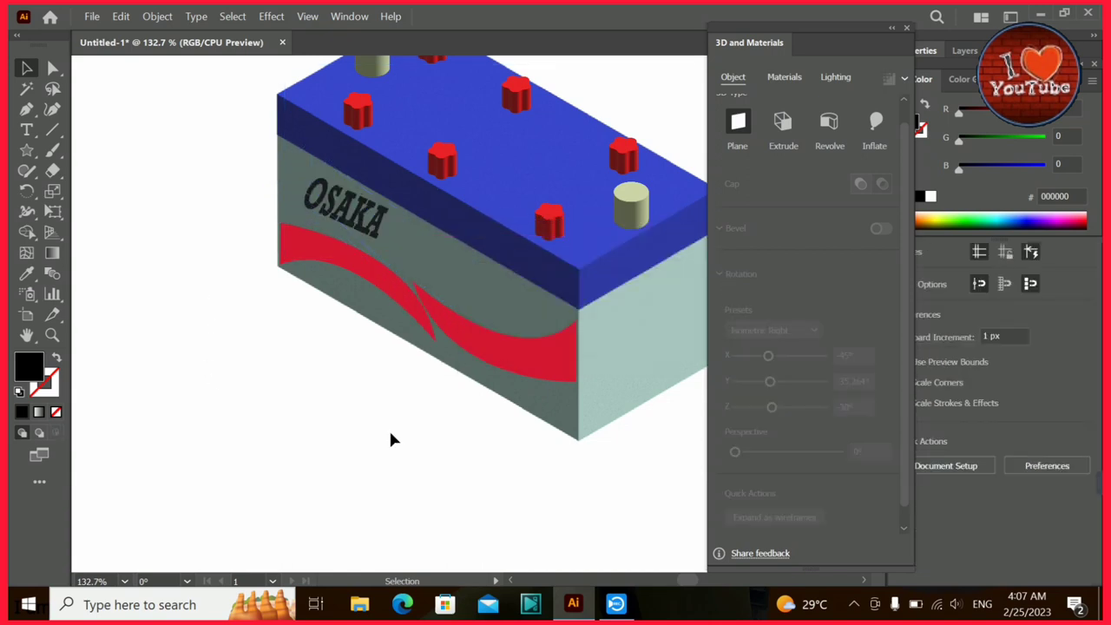
drag(388, 427, 422, 239)
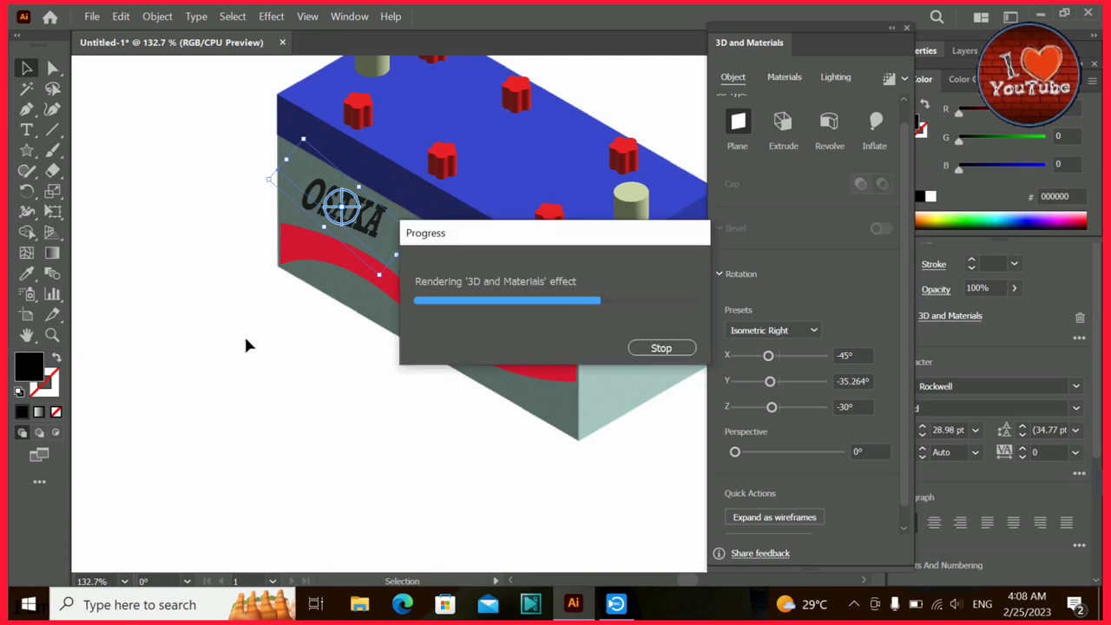
drag(354, 223, 344, 218)
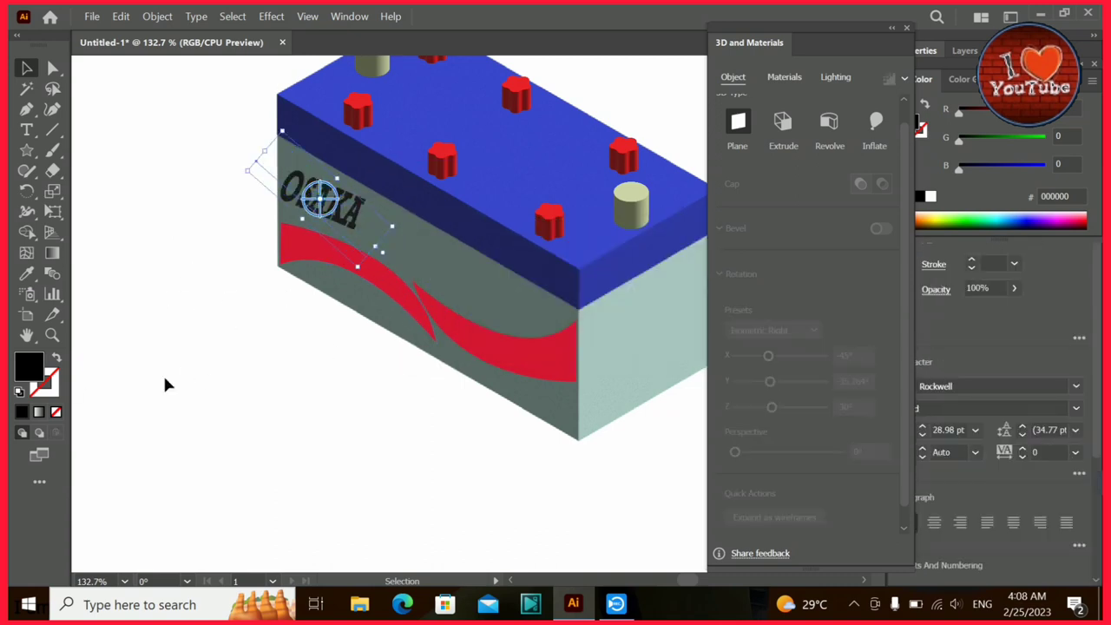
drag(357, 266, 404, 330)
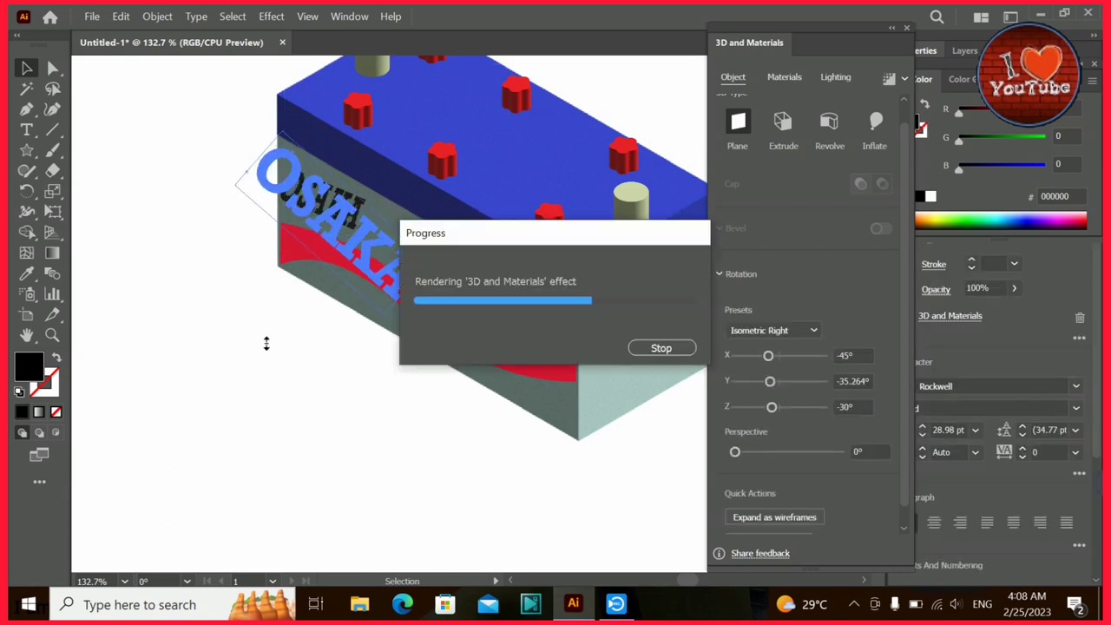
drag(332, 216, 335, 206)
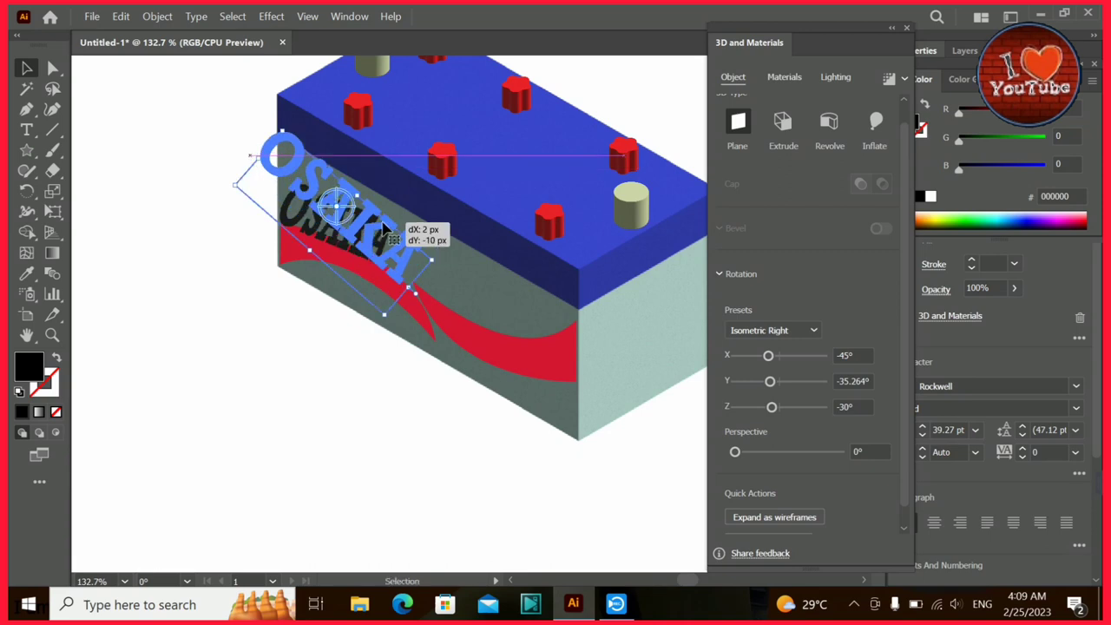
click(217, 377)
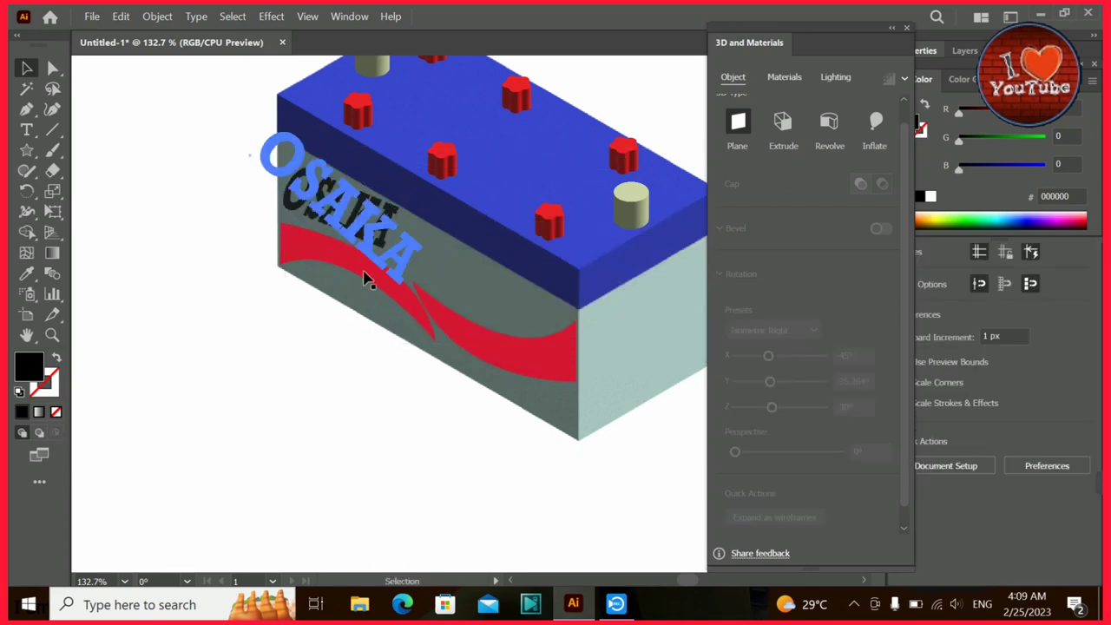
Try a red fill on the OSAKA text.
click(359, 234)
double_click(36, 374)
click(572, 200)
click(535, 194)
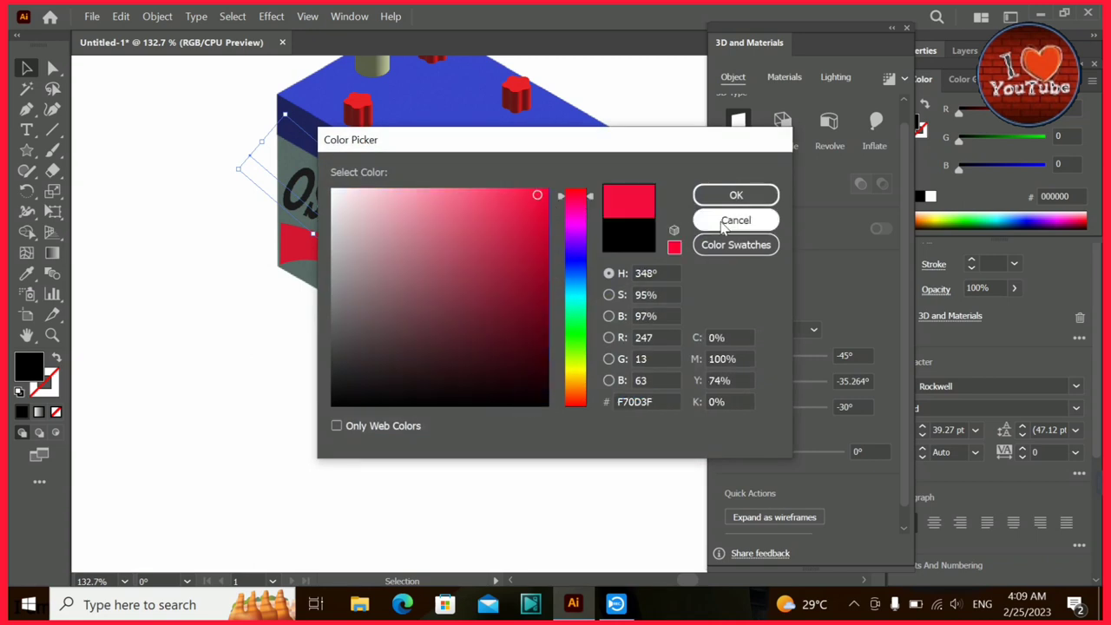
click(734, 218)
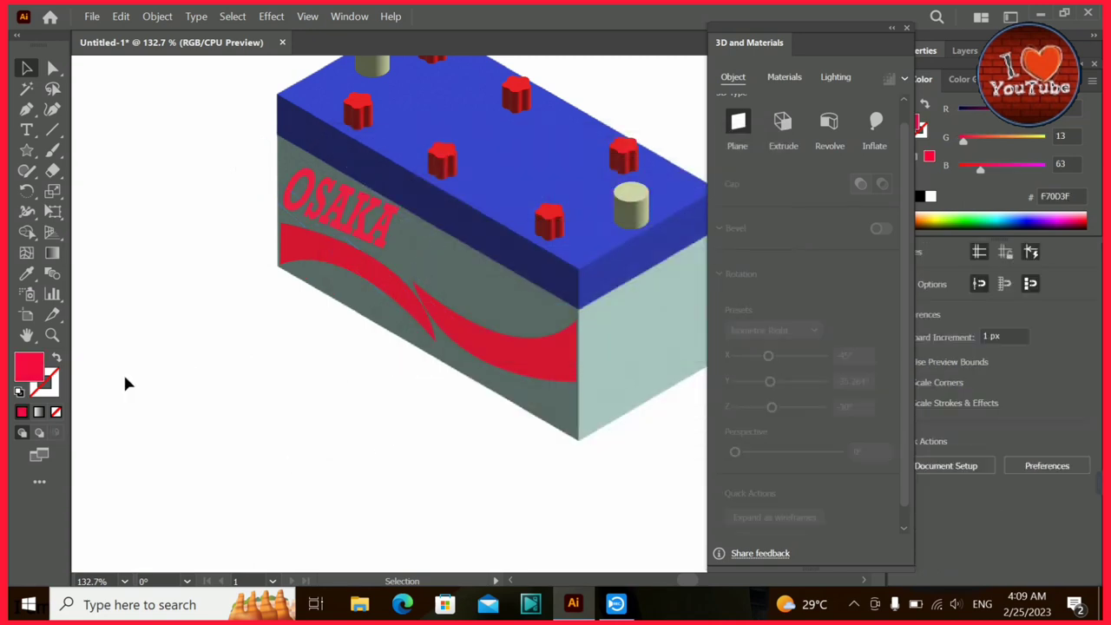
Try a blue fill 0B23D6 on OSAKA instead.
double_click(35, 373)
click(735, 194)
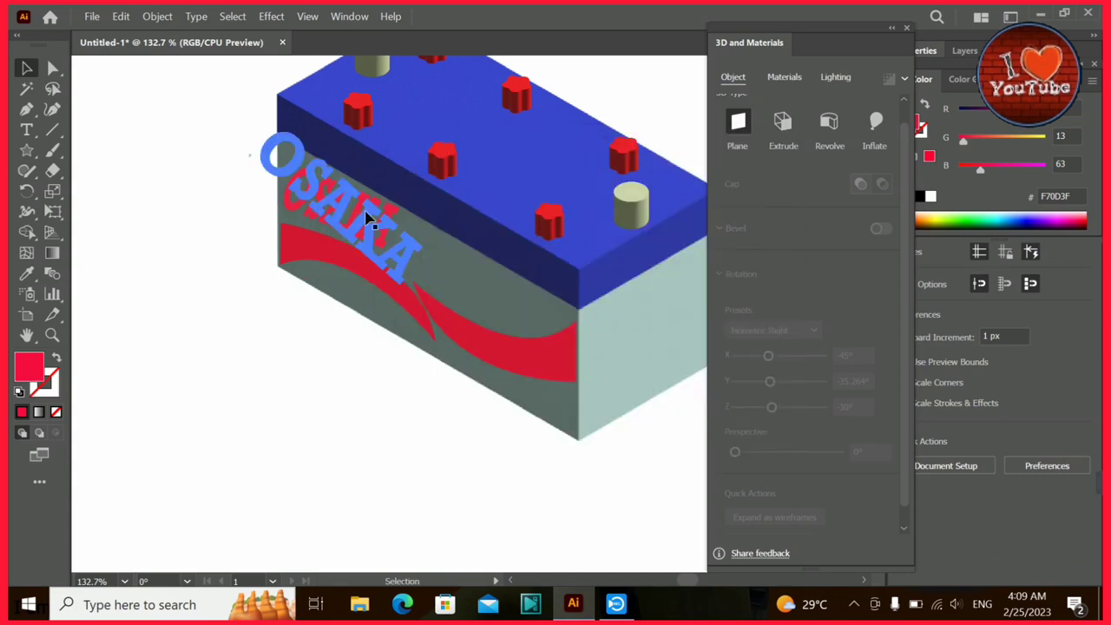
double_click(31, 369)
click(575, 264)
click(537, 223)
click(720, 198)
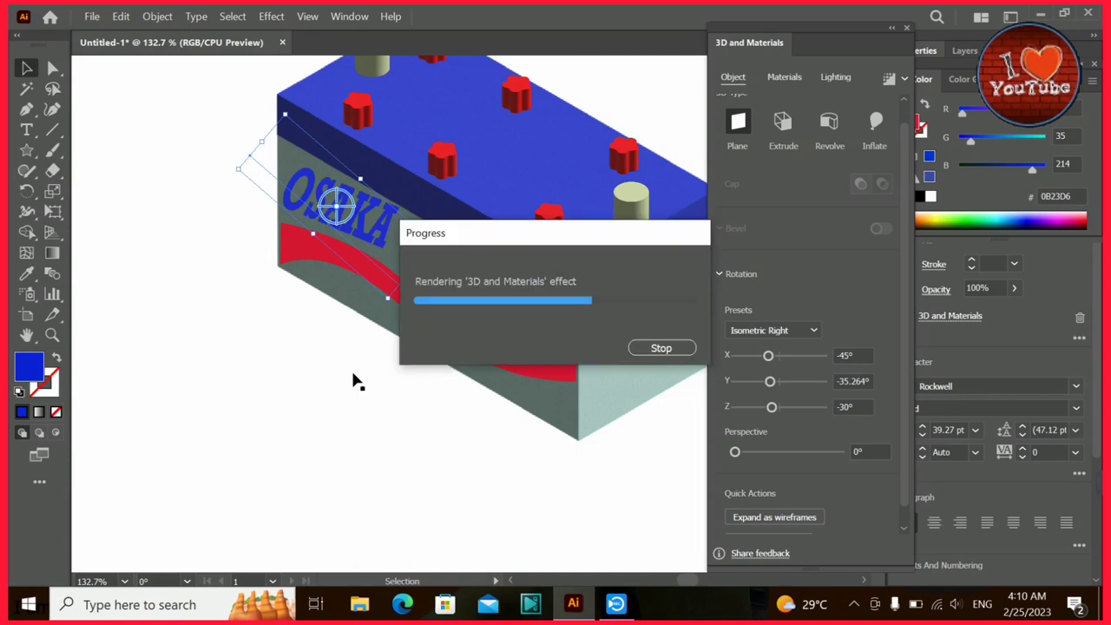
Settle on near-black 000107 for OSAKA's fill.
double_click(29, 366)
text(000107)
click(736, 194)
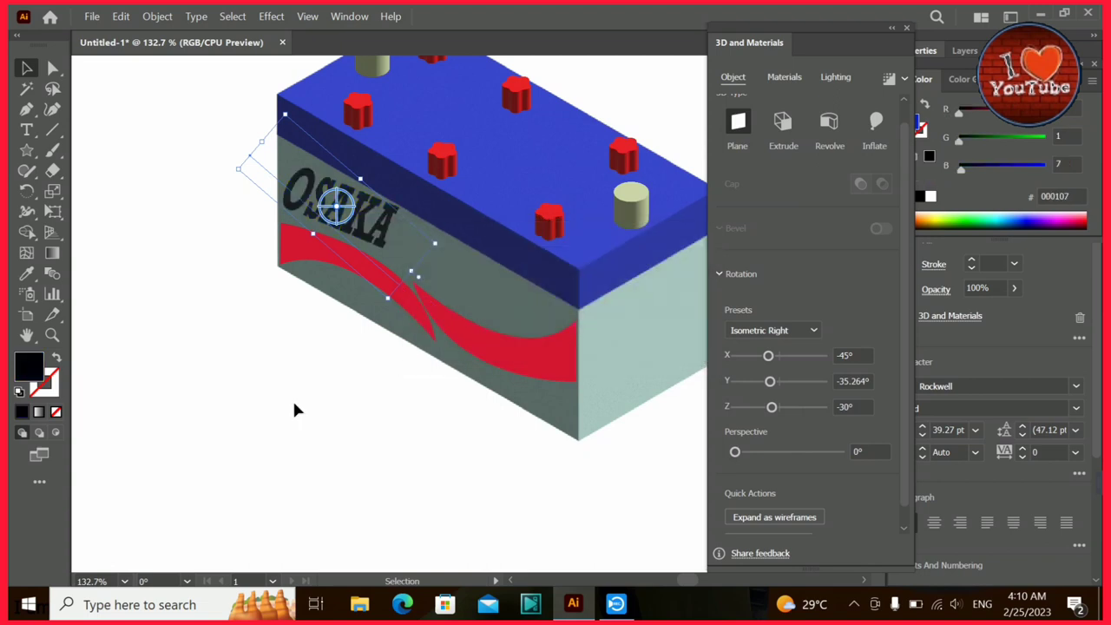
Start a new text object below the box.
click(222, 394)
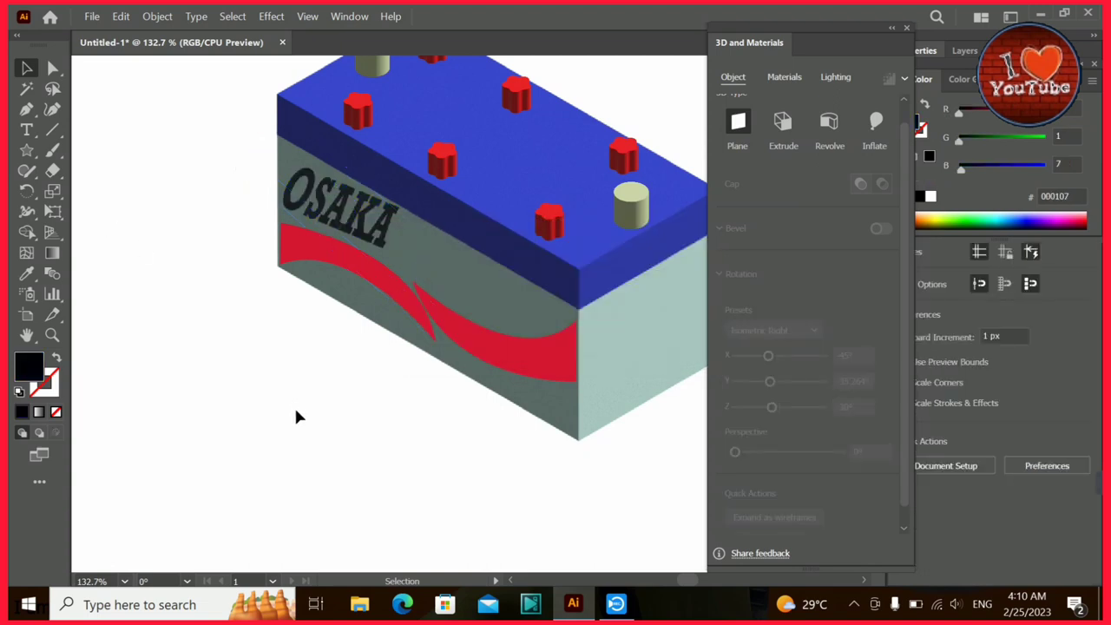
click(27, 130)
click(92, 426)
Type 'Platinum Plus' and shift it to the right.
text(PL)
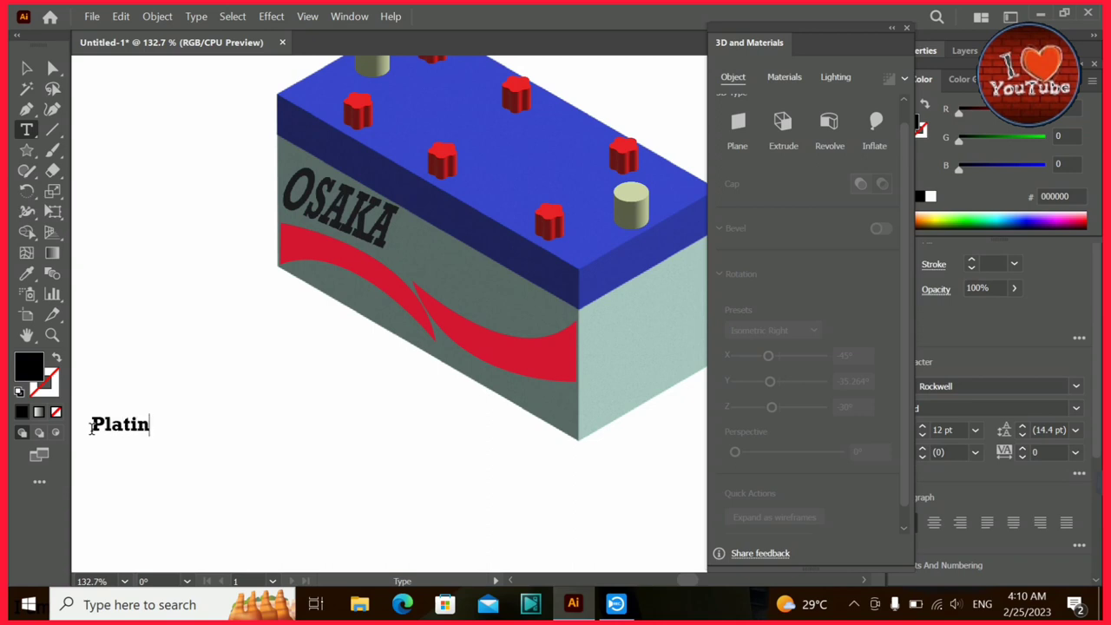
text(um Plus)
key(Escape)
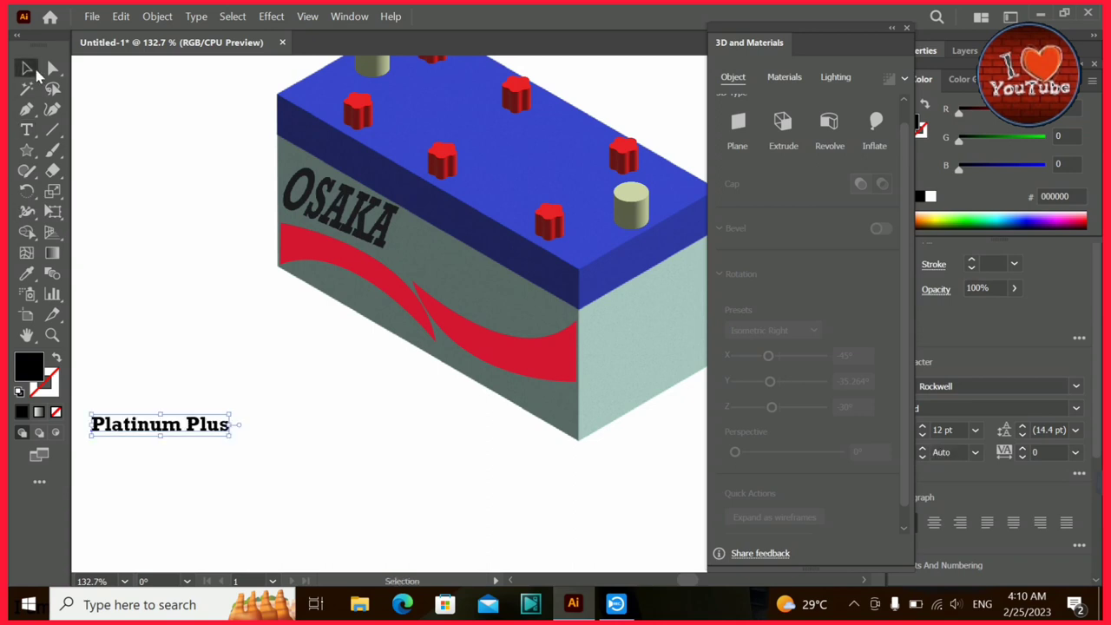
drag(213, 425, 297, 433)
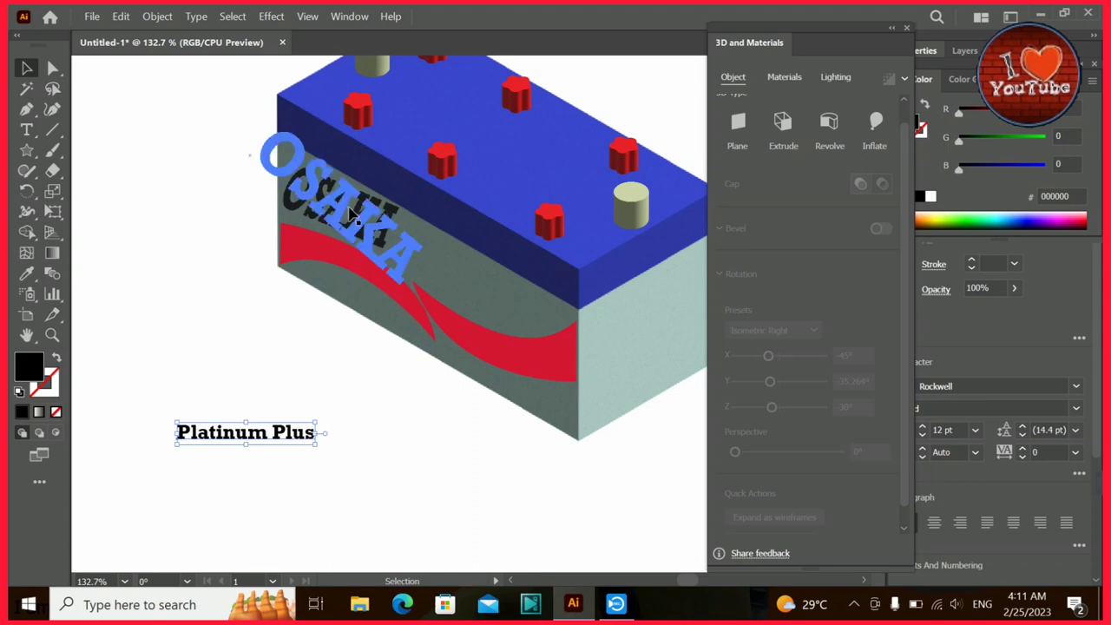
Recolour OSAKA near-white F7F7F9 and keep that white fill.
click(336, 207)
double_click(28, 367)
click(332, 193)
click(733, 196)
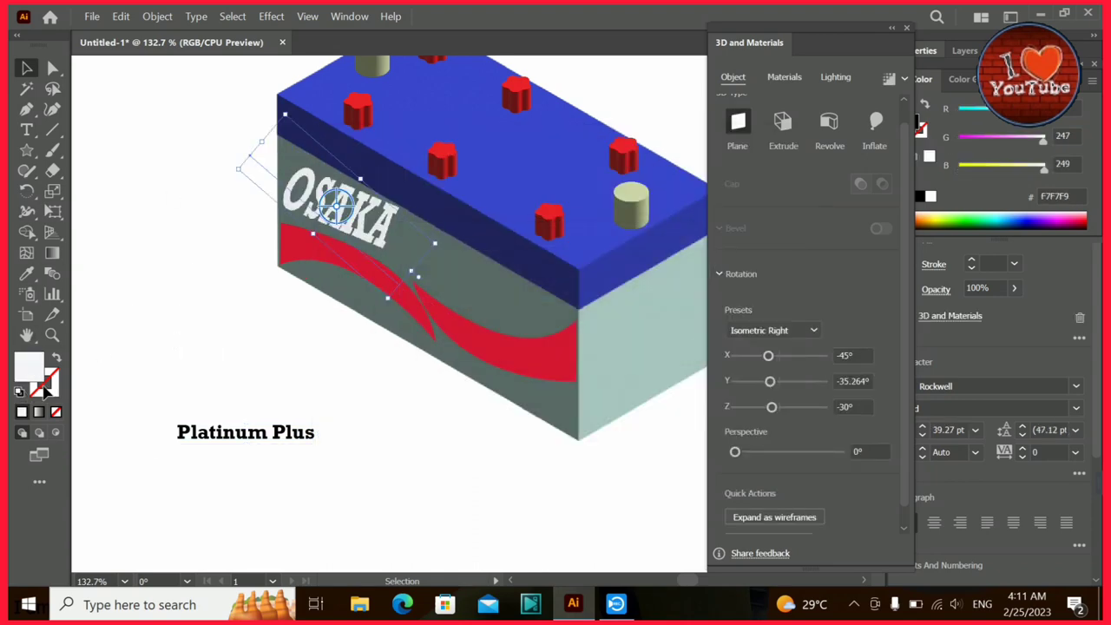
double_click(28, 367)
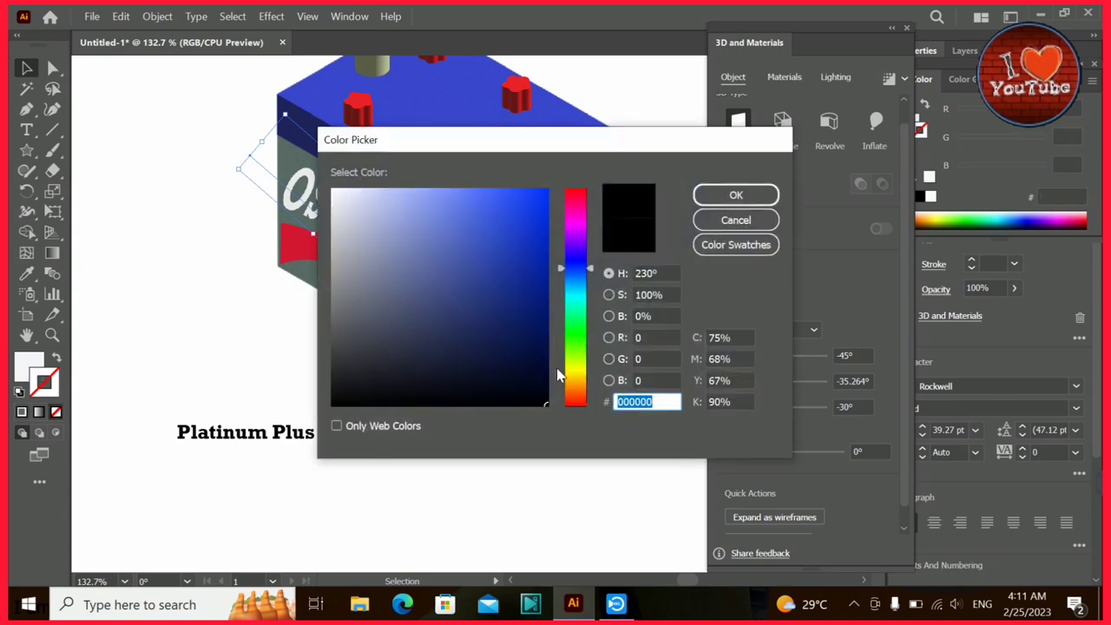
click(751, 222)
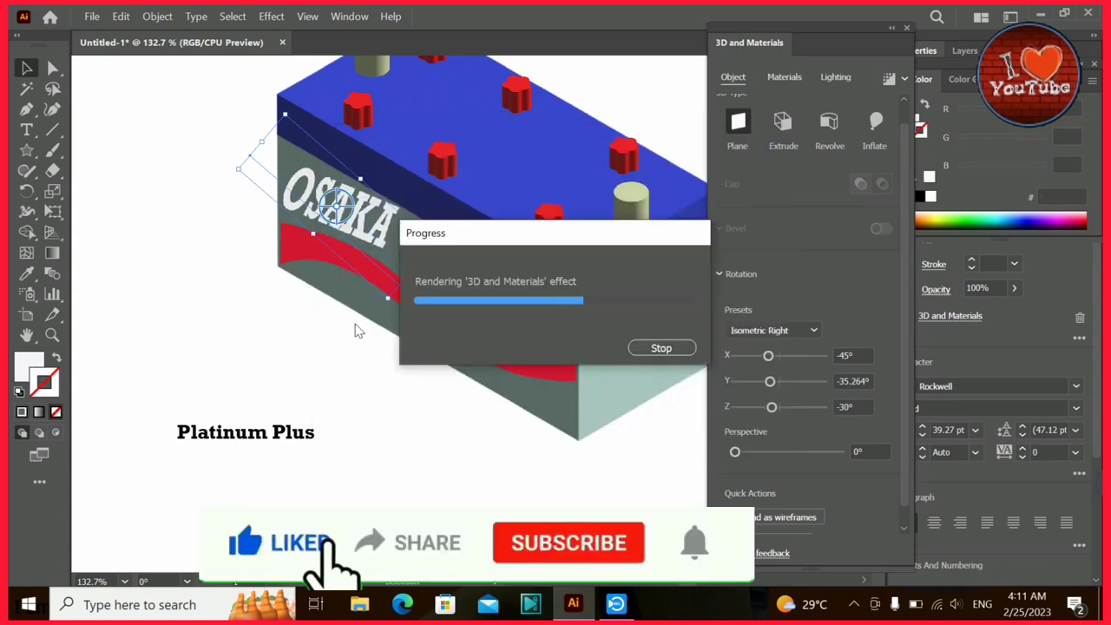
Give Platinum Plus a flat 3D Plane with the Isometric Right preset.
drag(300, 439, 297, 468)
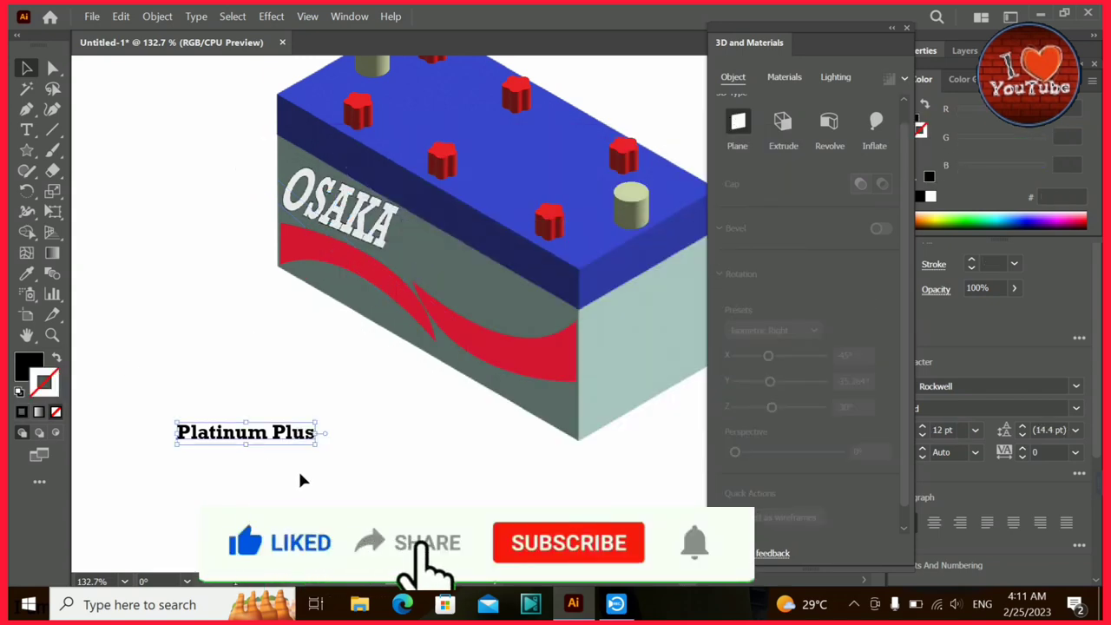
click(736, 122)
click(772, 330)
click(781, 272)
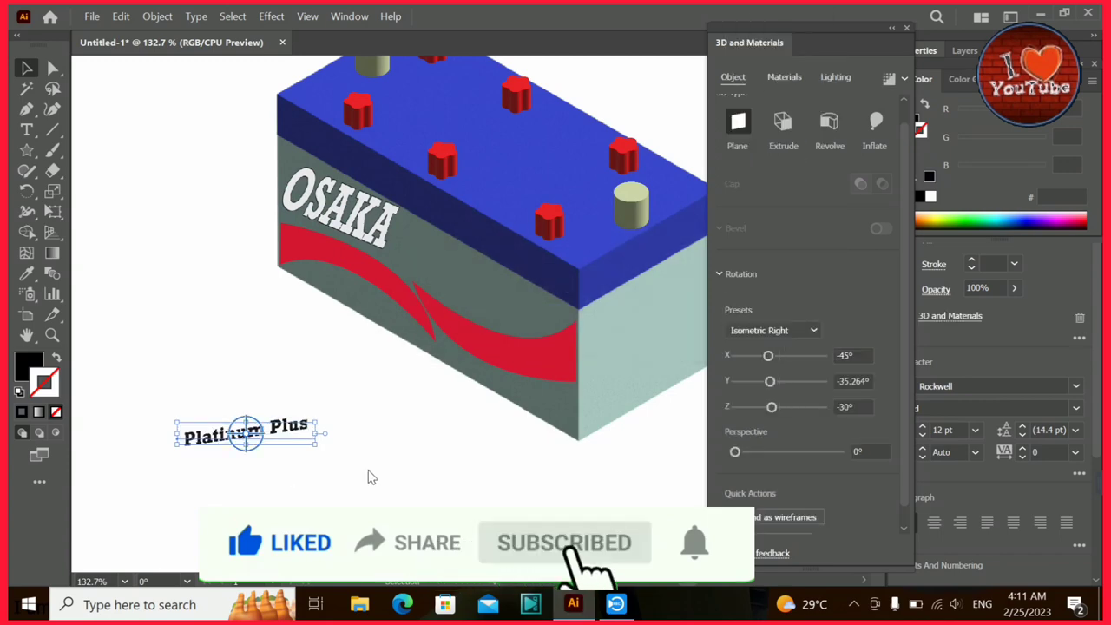
Angle Platinum Plus along the side slant and place it beside OSAKA.
drag(319, 424, 303, 475)
mouse_move(252, 438)
mouse_down()
mouse_move(468, 316)
mouse_move(414, 387)
mouse_move(493, 329)
mouse_move(496, 301)
mouse_up()
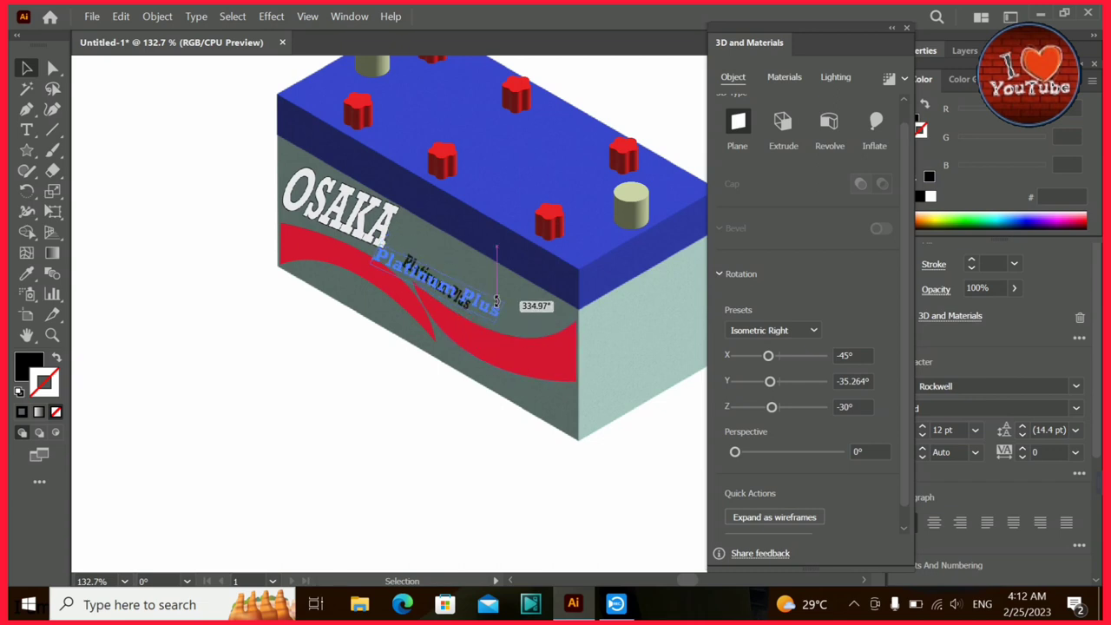
click(398, 386)
mouse_move(437, 330)
mouse_down()
mouse_move(512, 302)
mouse_move(507, 321)
mouse_move(493, 314)
mouse_up()
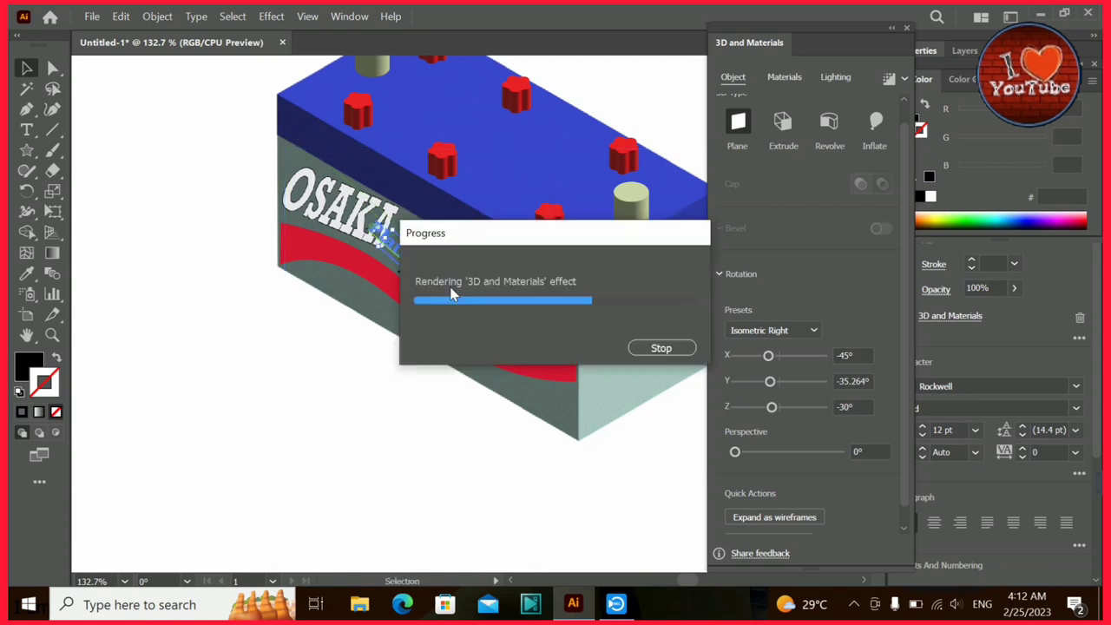
click(291, 469)
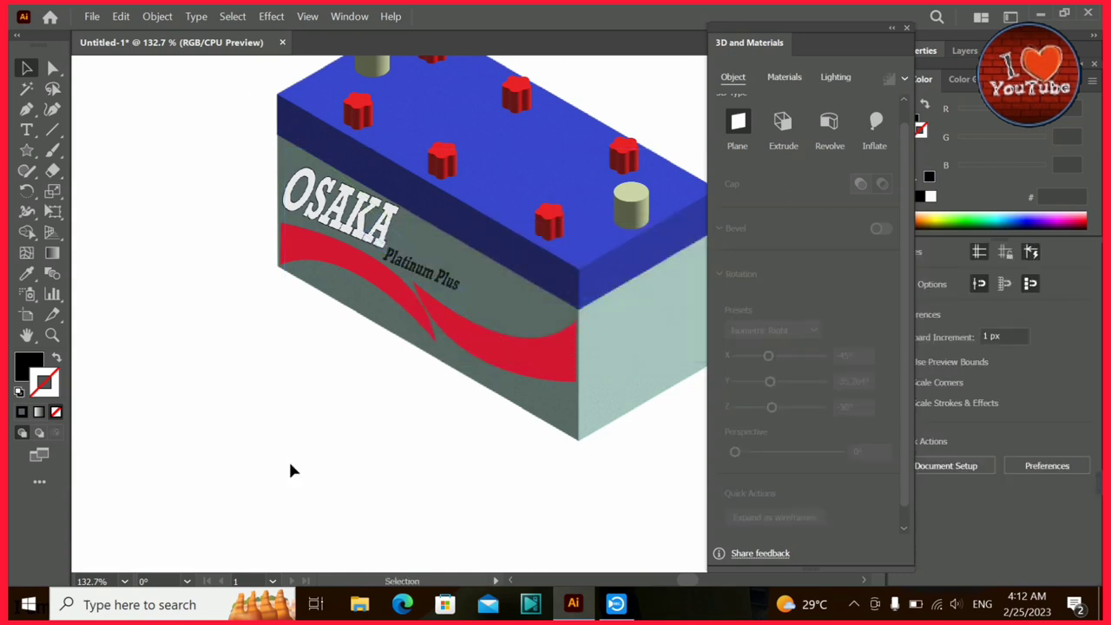
Zoom out and add a P-180S text label left of the battery.
key(z)
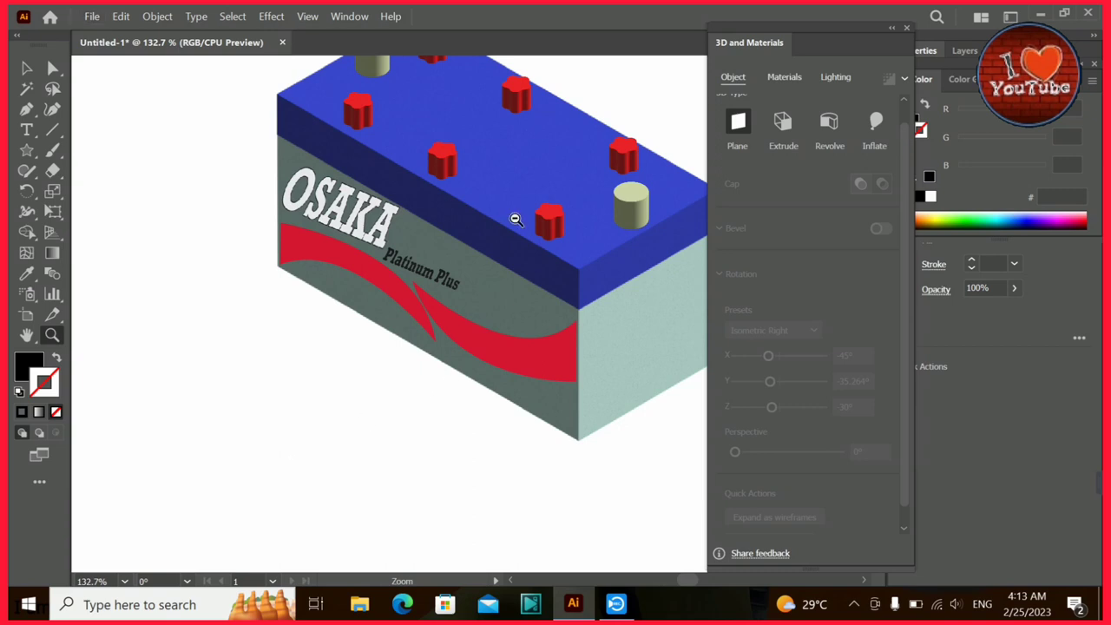
scroll(516, 220, down, 3)
key(v)
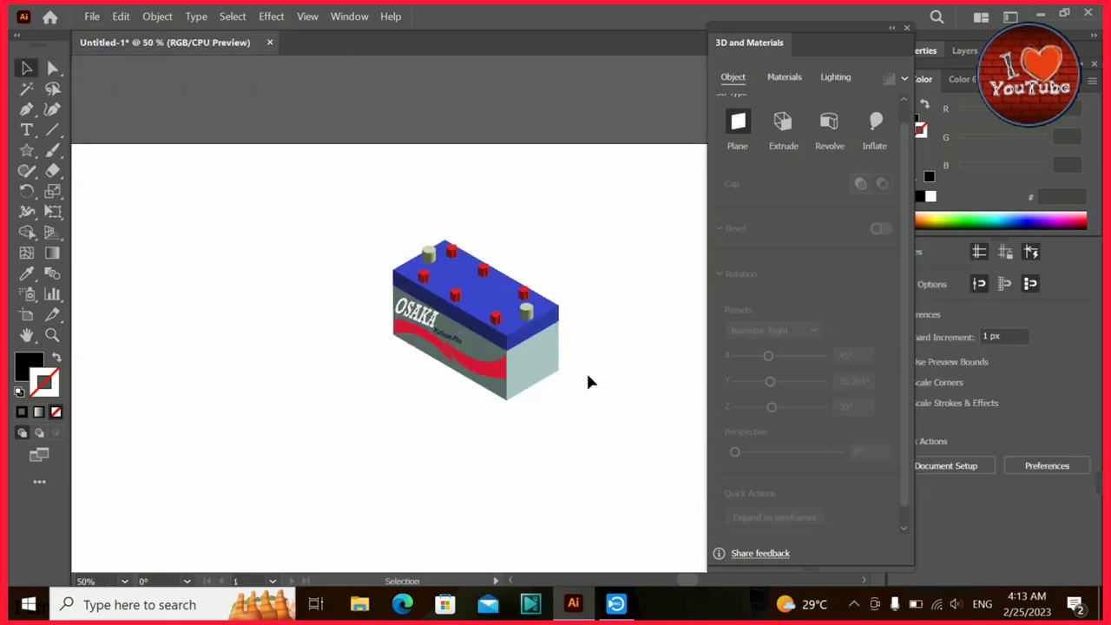
drag(26, 153, 70, 148)
drag(130, 402, 265, 463)
key(Delete)
click(28, 130)
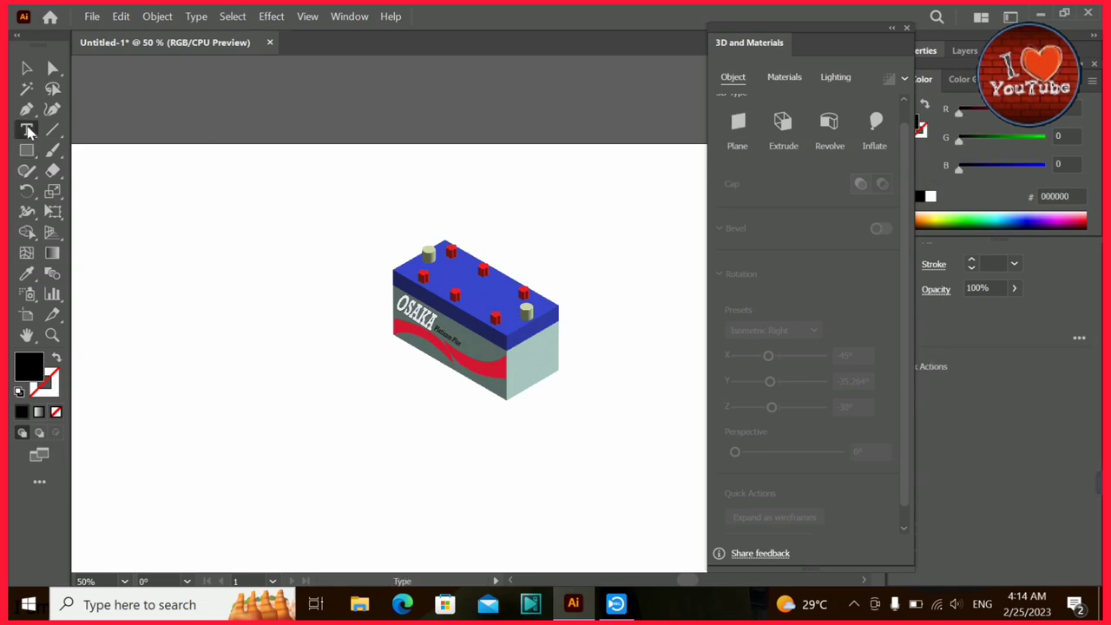
click(128, 435)
text(P-180S)
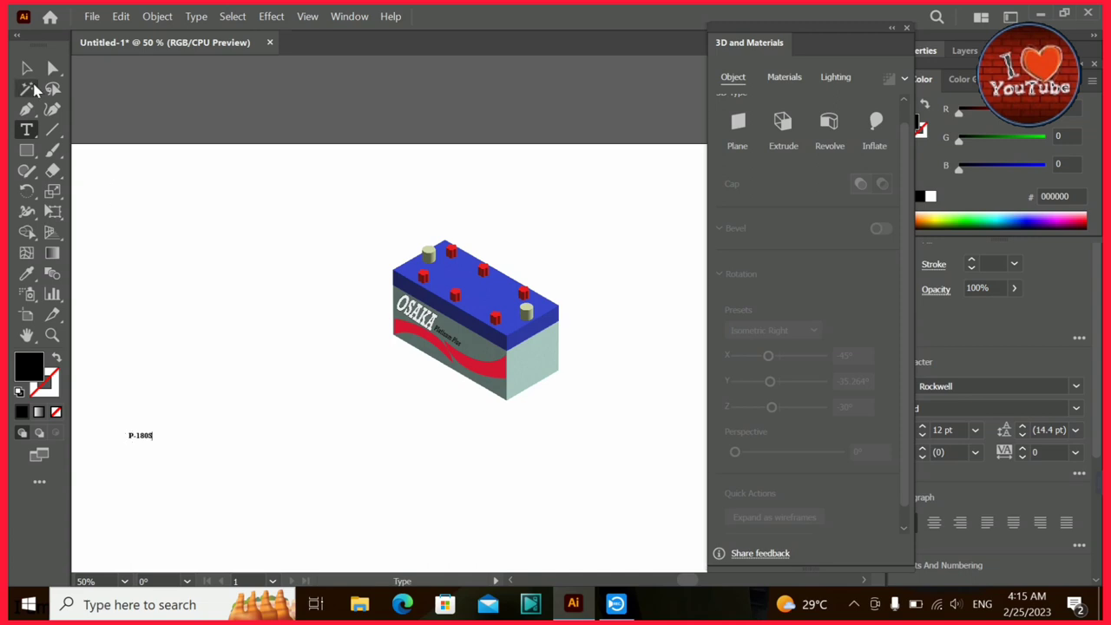
click(27, 69)
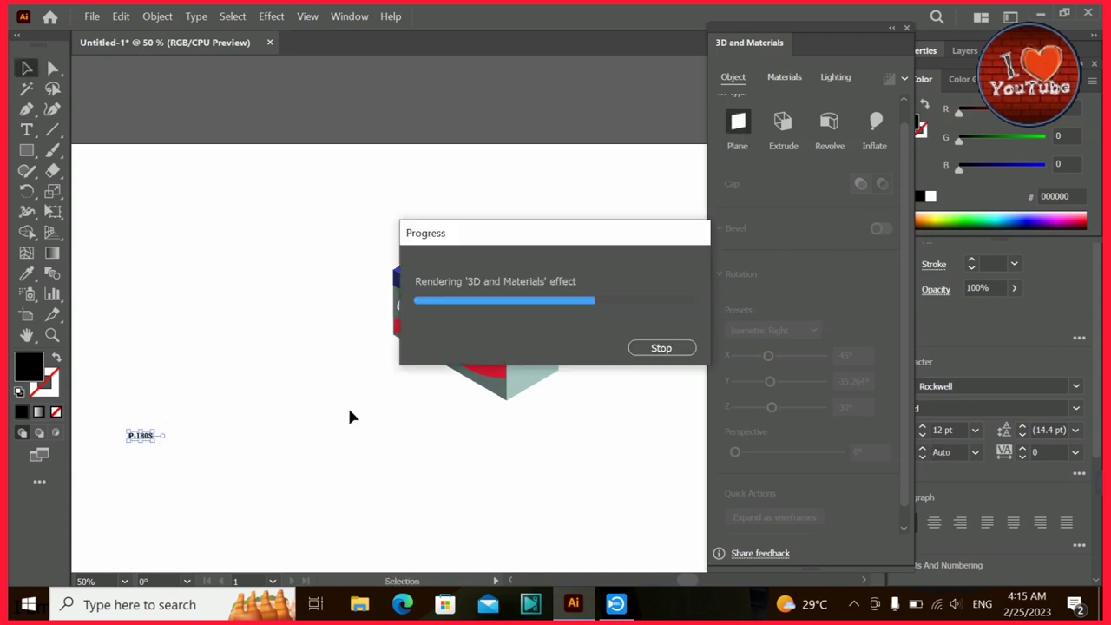
Apply the Isometric Right preset to P-180S and move it below OSAKA.
click(772, 330)
click(790, 256)
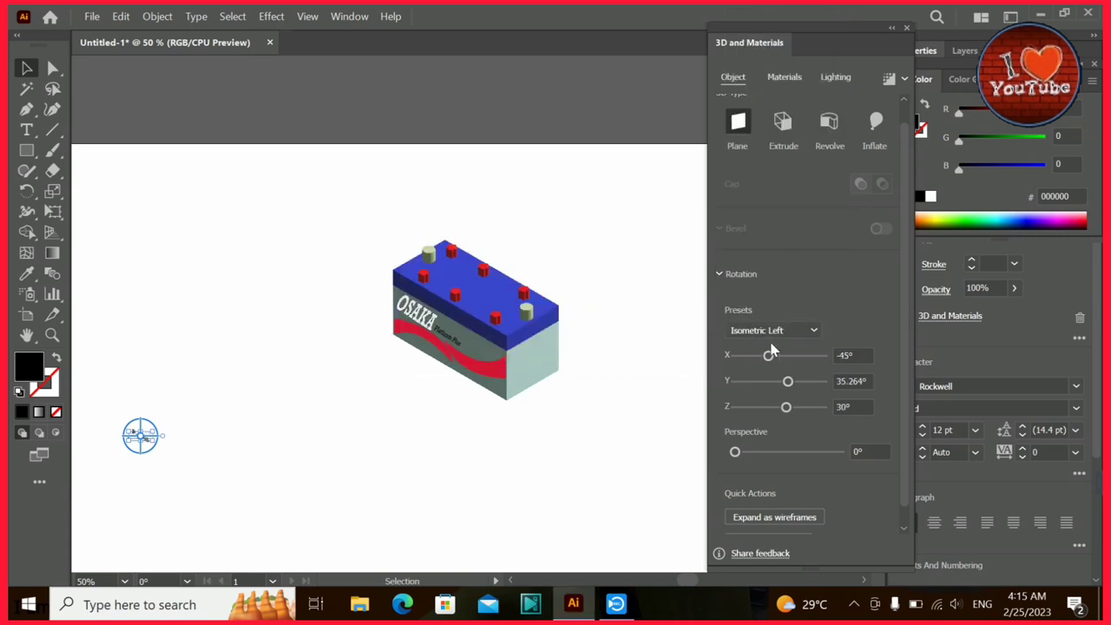
click(772, 330)
click(767, 272)
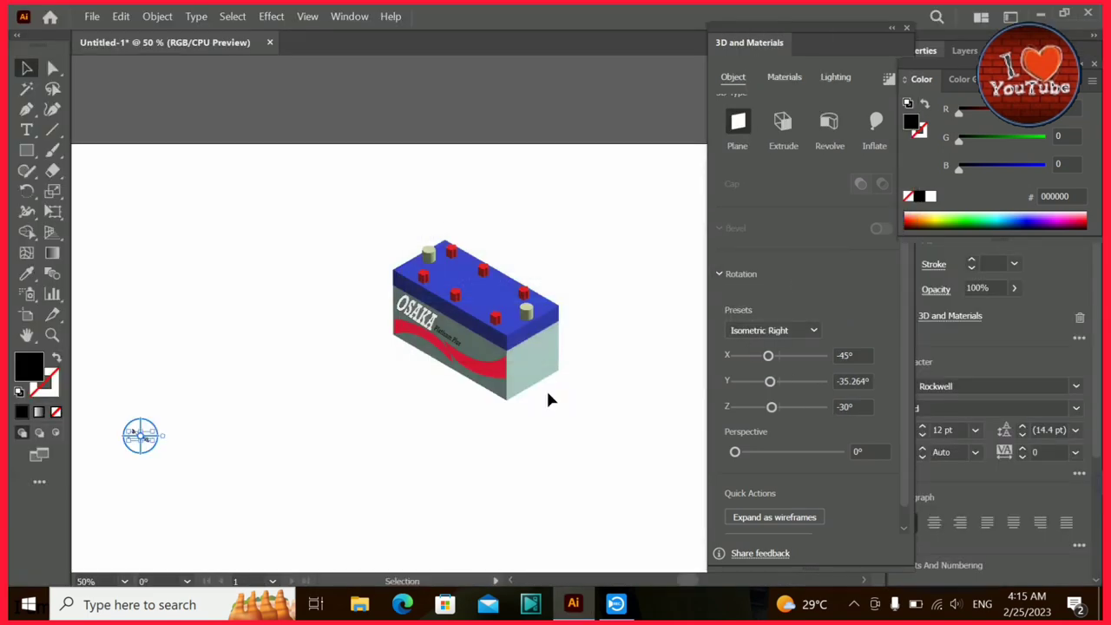
click(224, 435)
mouse_move(140, 435)
mouse_down()
mouse_move(442, 378)
mouse_move(425, 347)
mouse_move(503, 410)
mouse_up()
Rotate P-180S to about 311° to match the side slant, lined up with OSAKA.
key(z)
key(v)
click(409, 297)
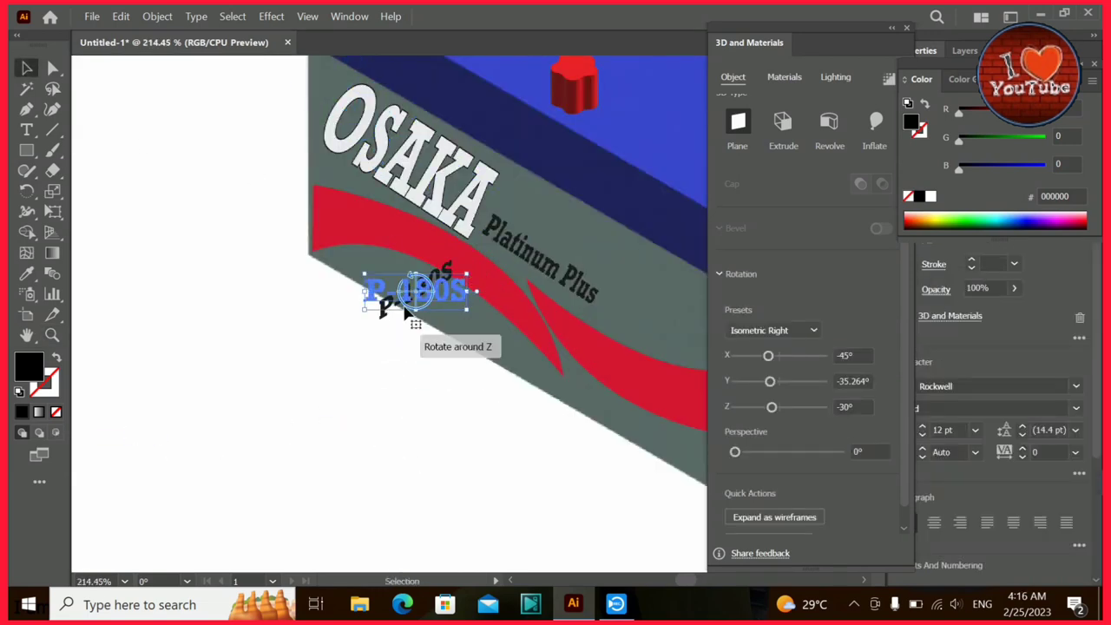
mouse_move(356, 323)
mouse_down()
mouse_move(358, 269)
mouse_move(400, 238)
mouse_up()
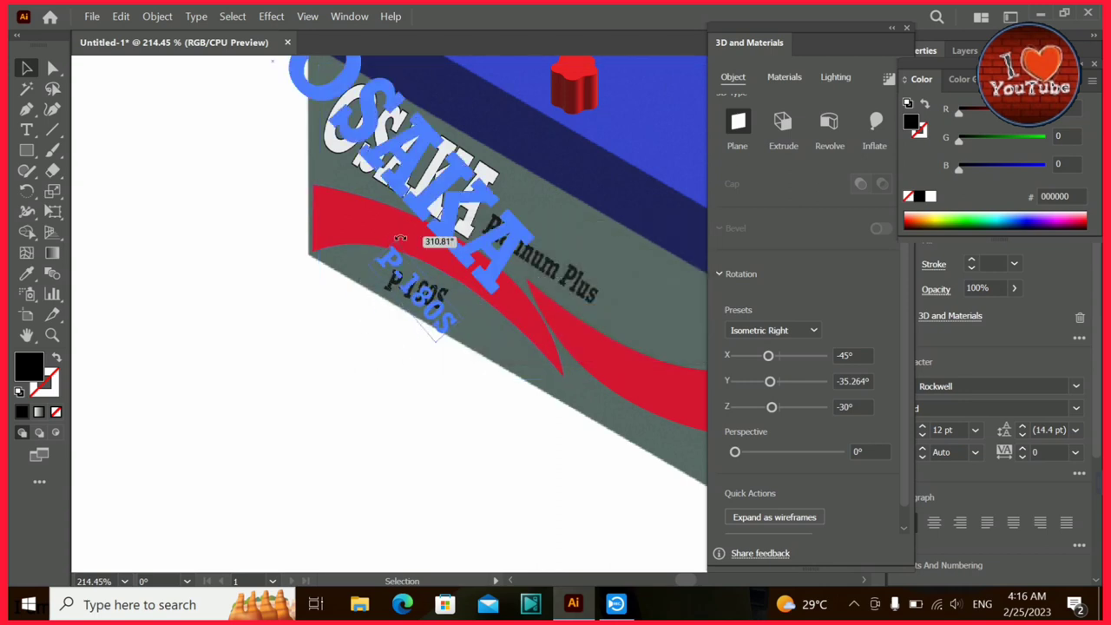
drag(436, 397, 436, 398)
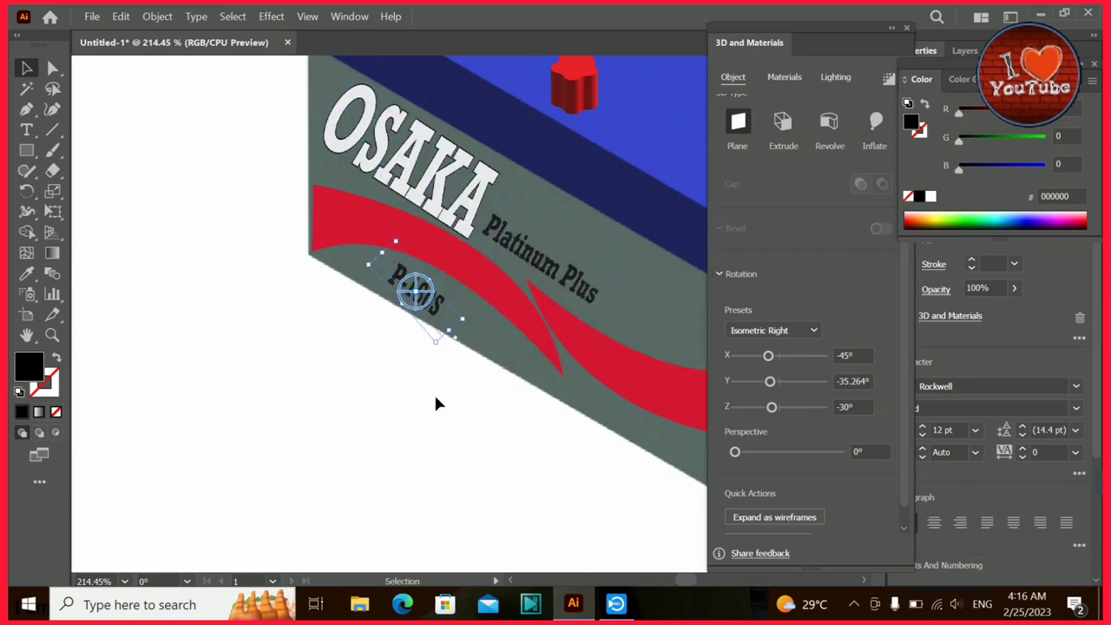
click(389, 439)
drag(389, 439, 474, 302)
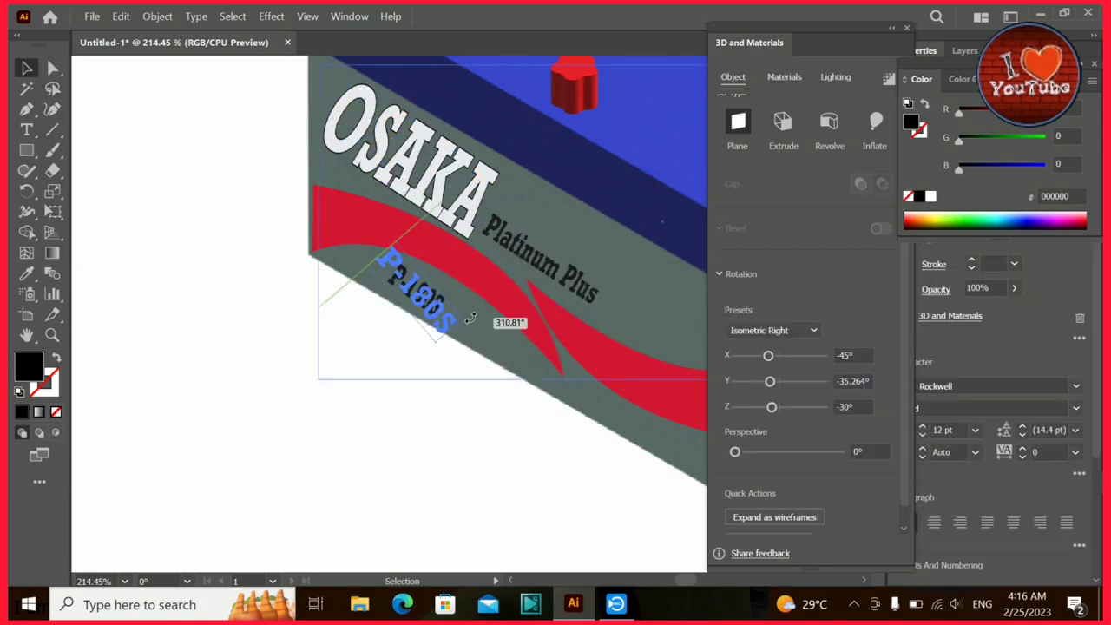
drag(436, 469, 469, 318)
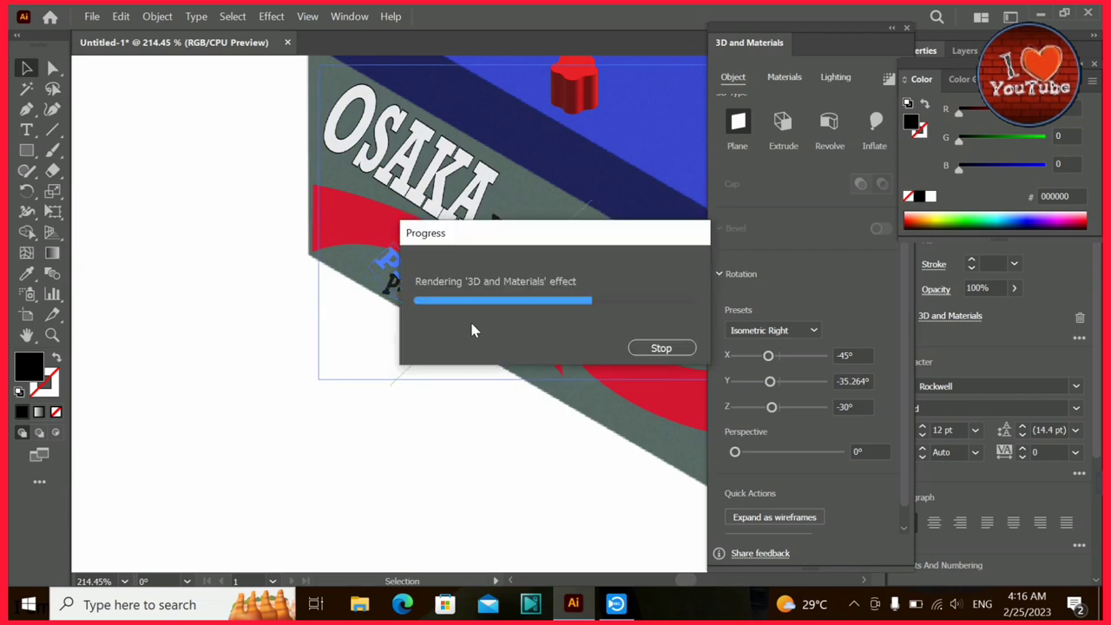
Fill P-180S with light near-white EDEEF2.
click(421, 300)
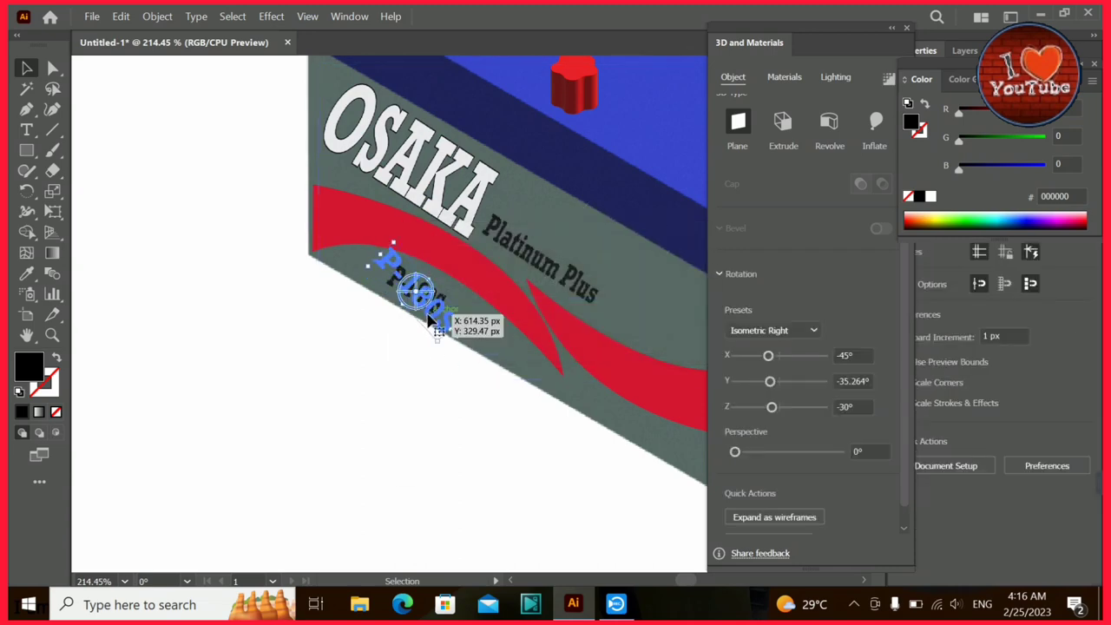
double_click(28, 366)
click(335, 198)
click(736, 195)
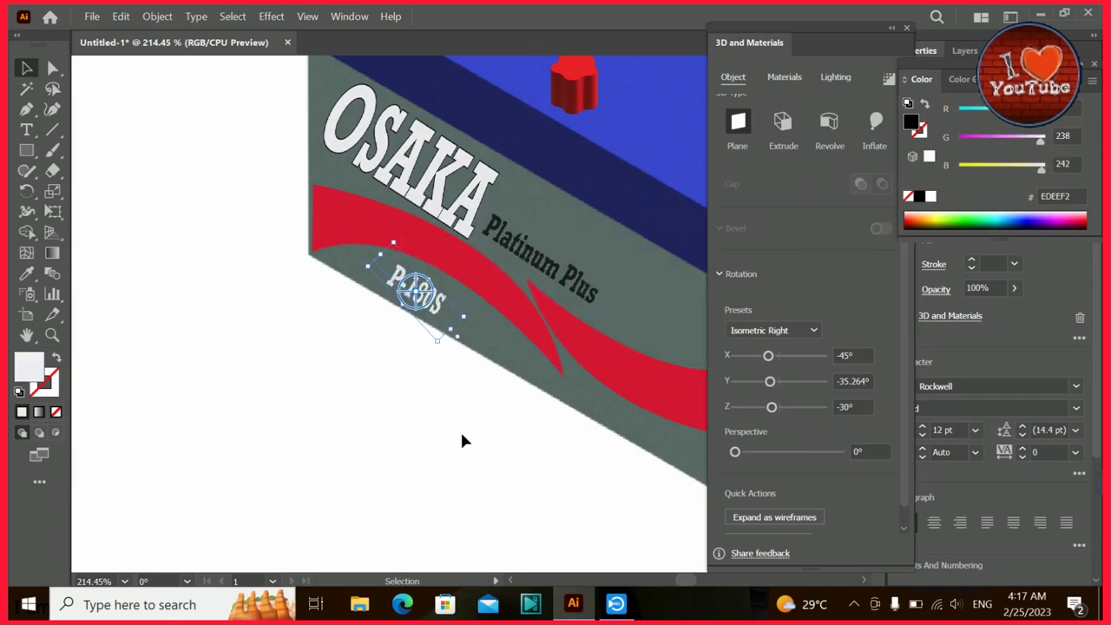
Zoom so the battery fills the view and close the 3D settings panel.
click(393, 427)
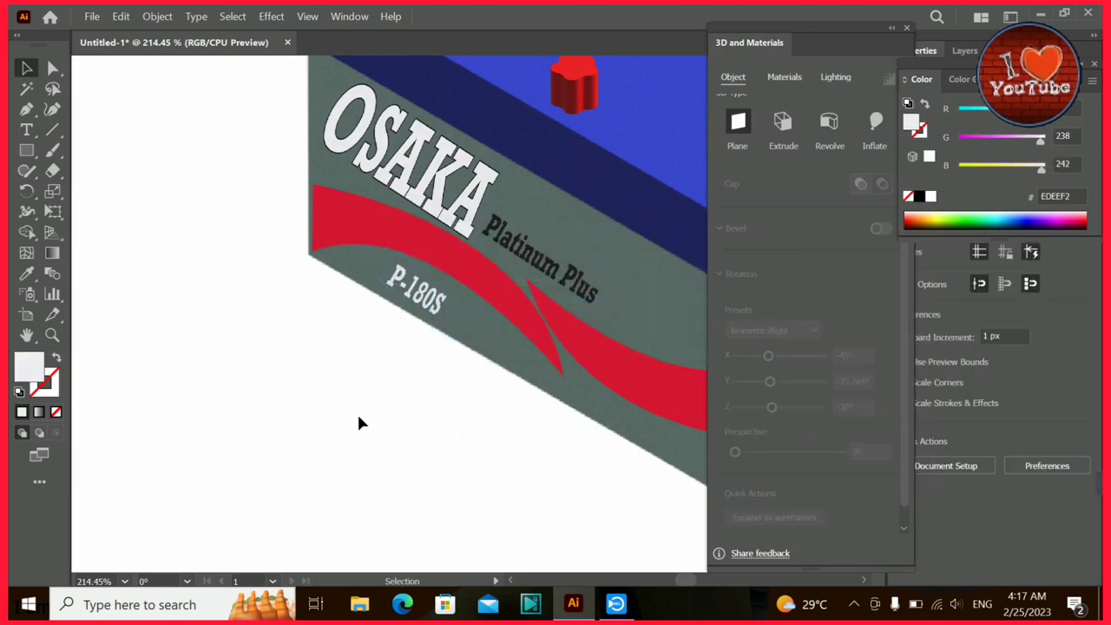
key(z)
key(ctrl+minus)
key(ctrl+minus)
key(ctrl+minus)
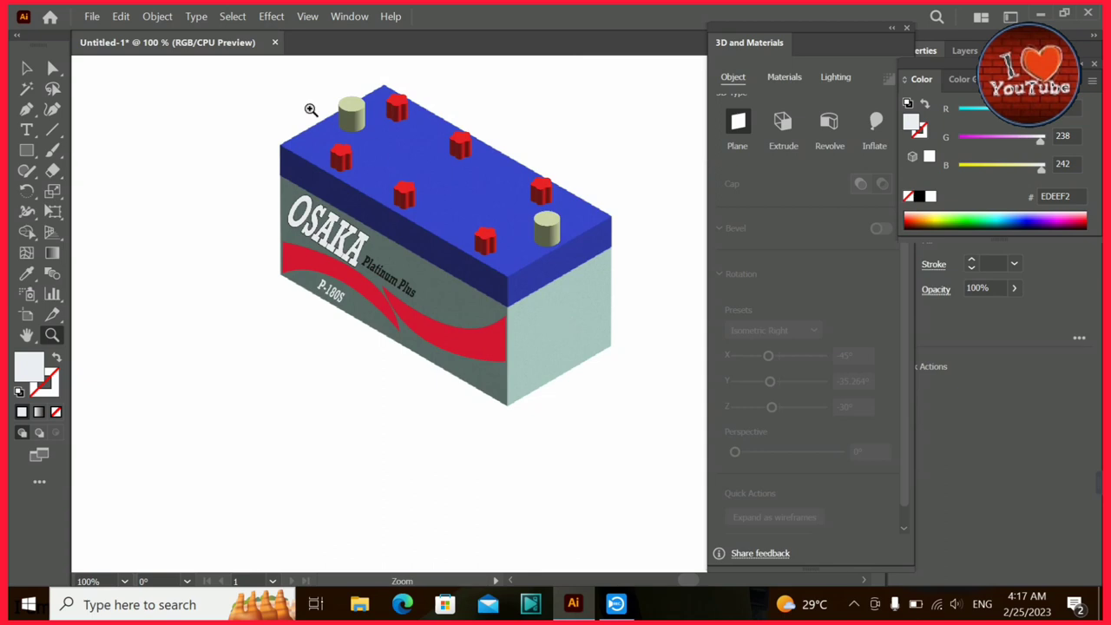
drag(579, 347, 625, 409)
click(906, 28)
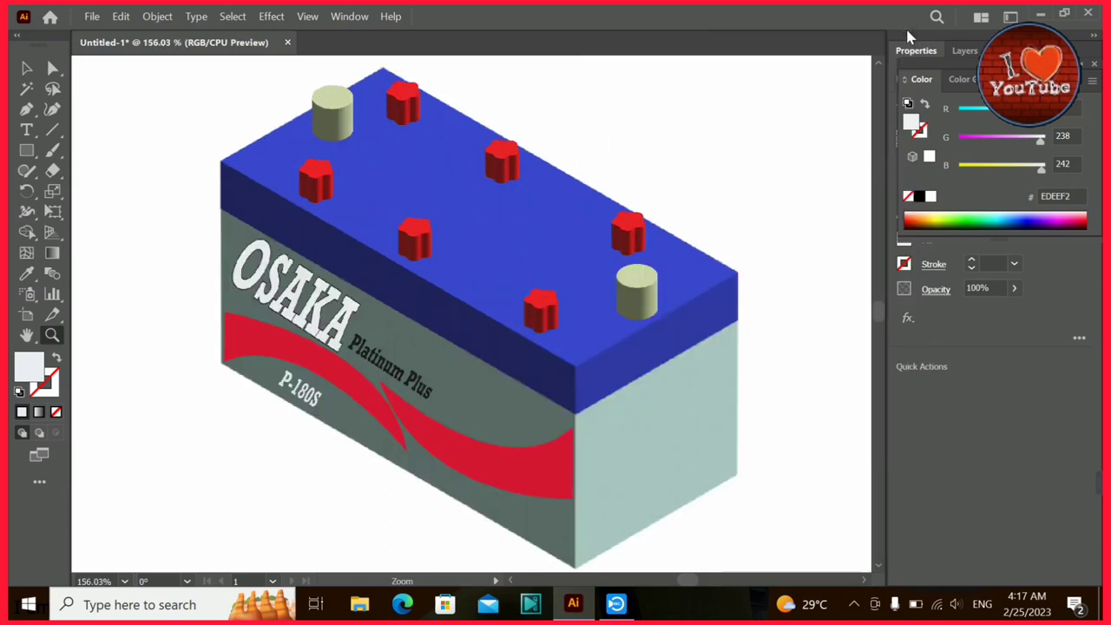
click(26, 68)
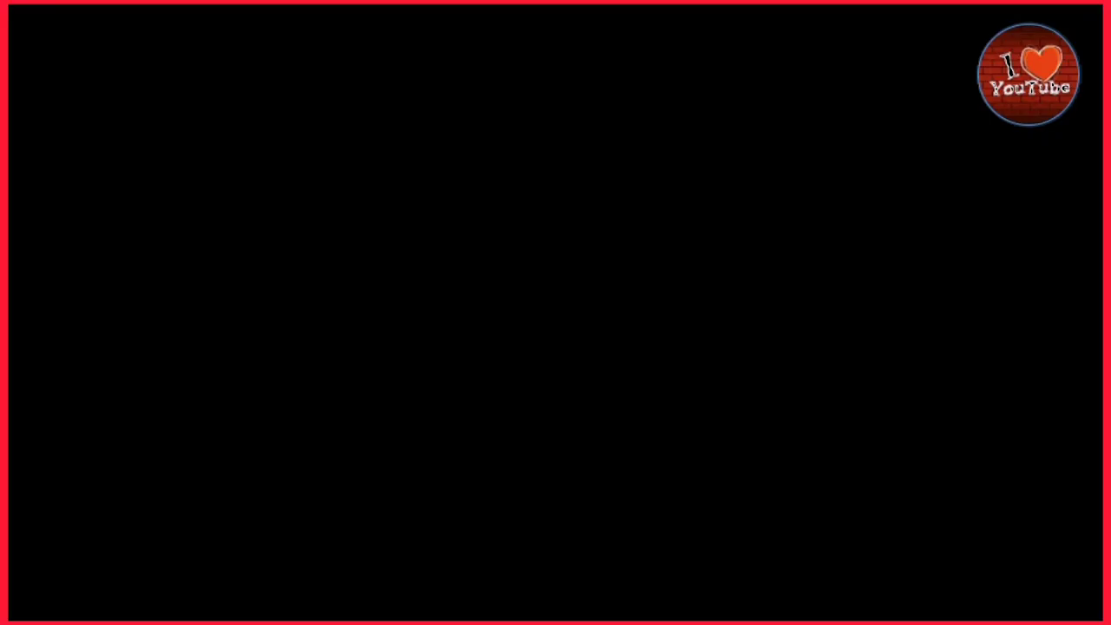